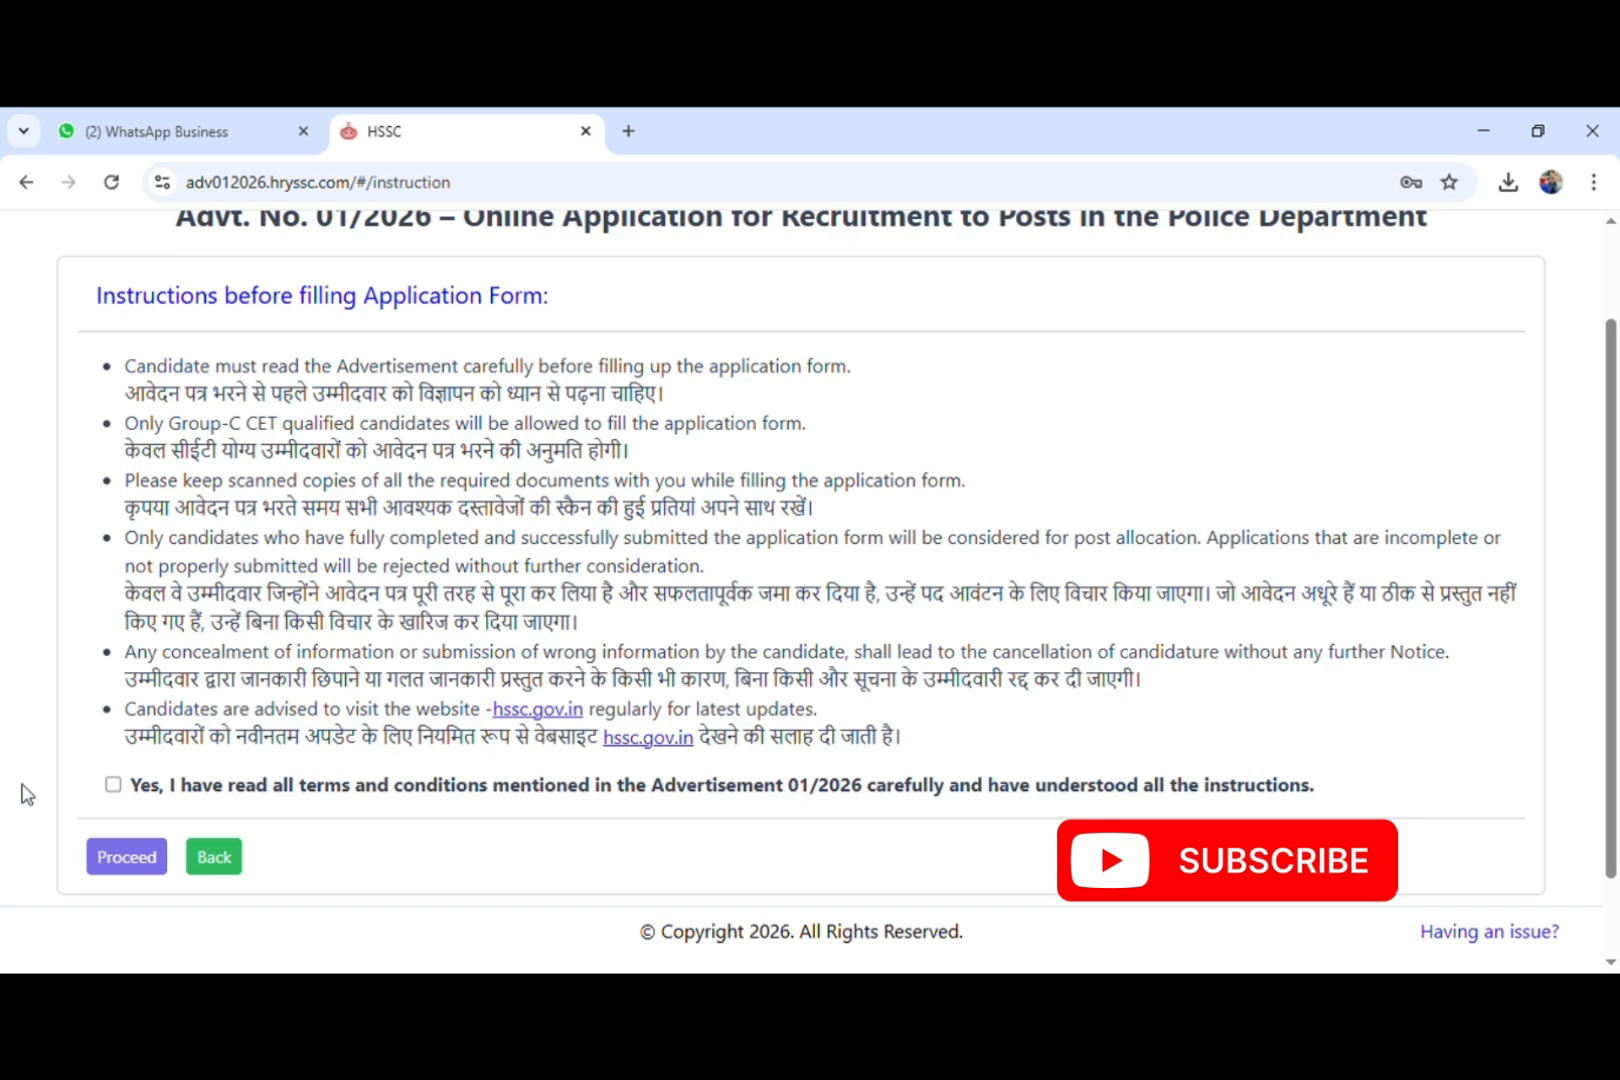
Accept the advertisement's terms and look up the details for your CET registration number
{"action": "left_click", "coordinate": [113, 785]}
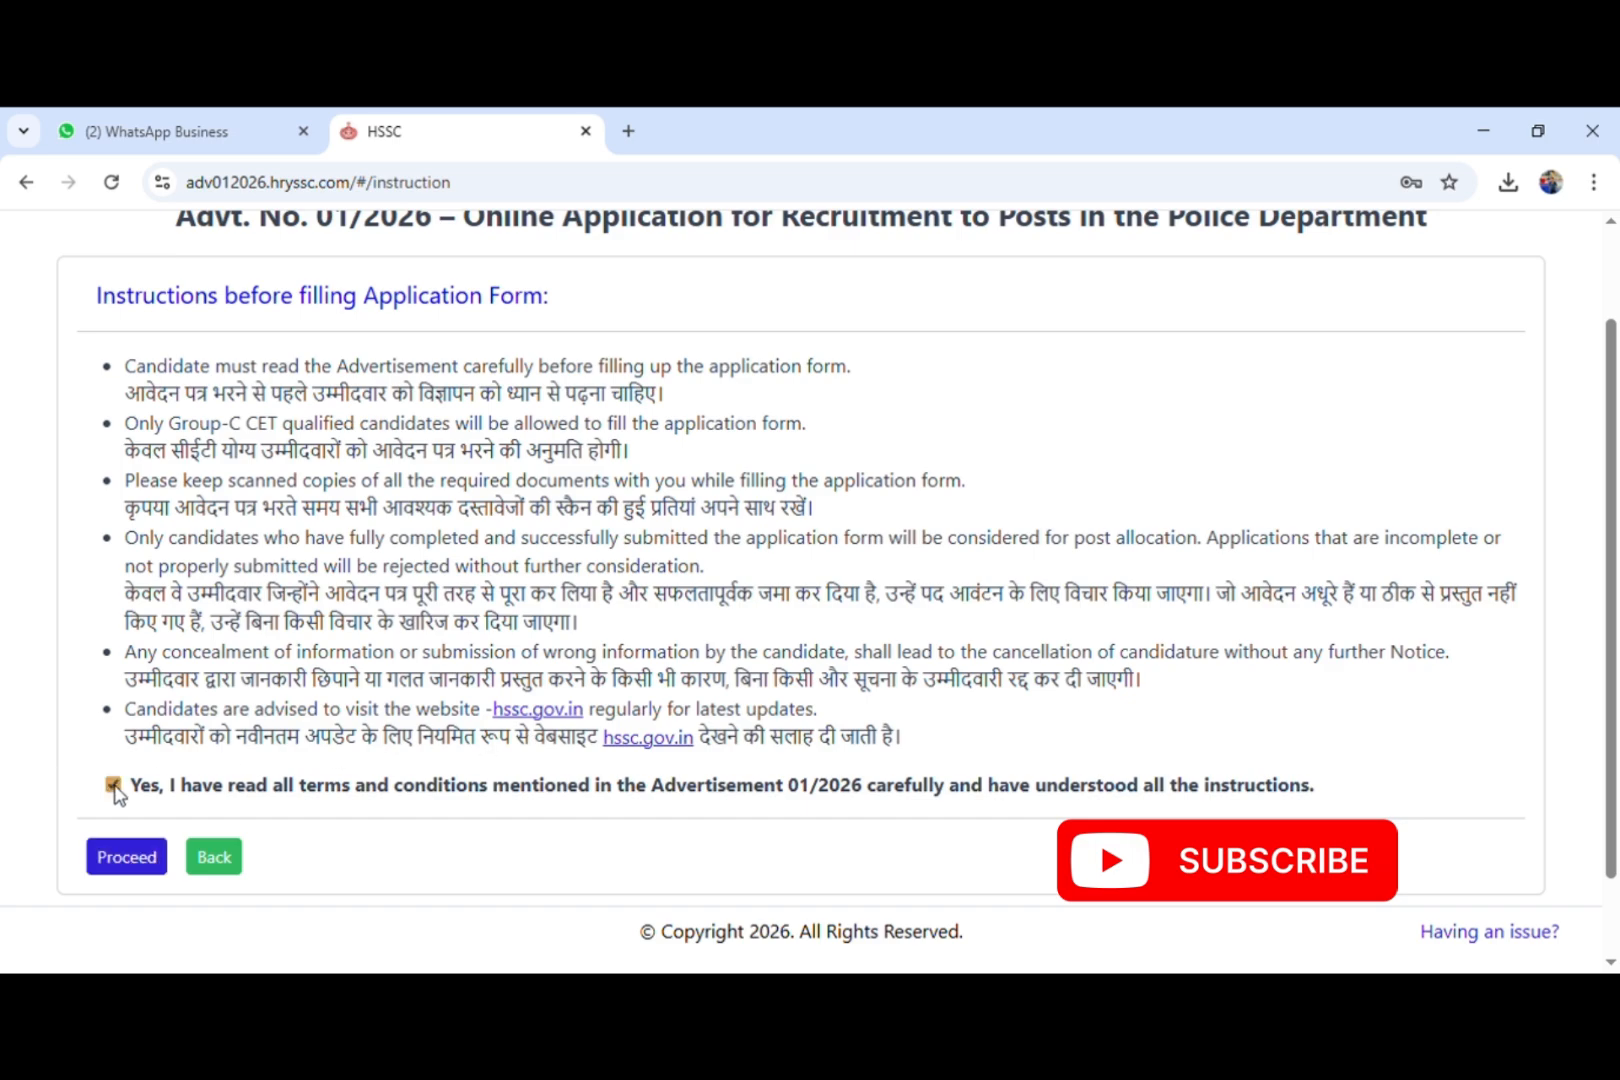
{"action": "left_click", "coordinate": [131, 868]}
{"action": "left_click", "coordinate": [640, 503]}
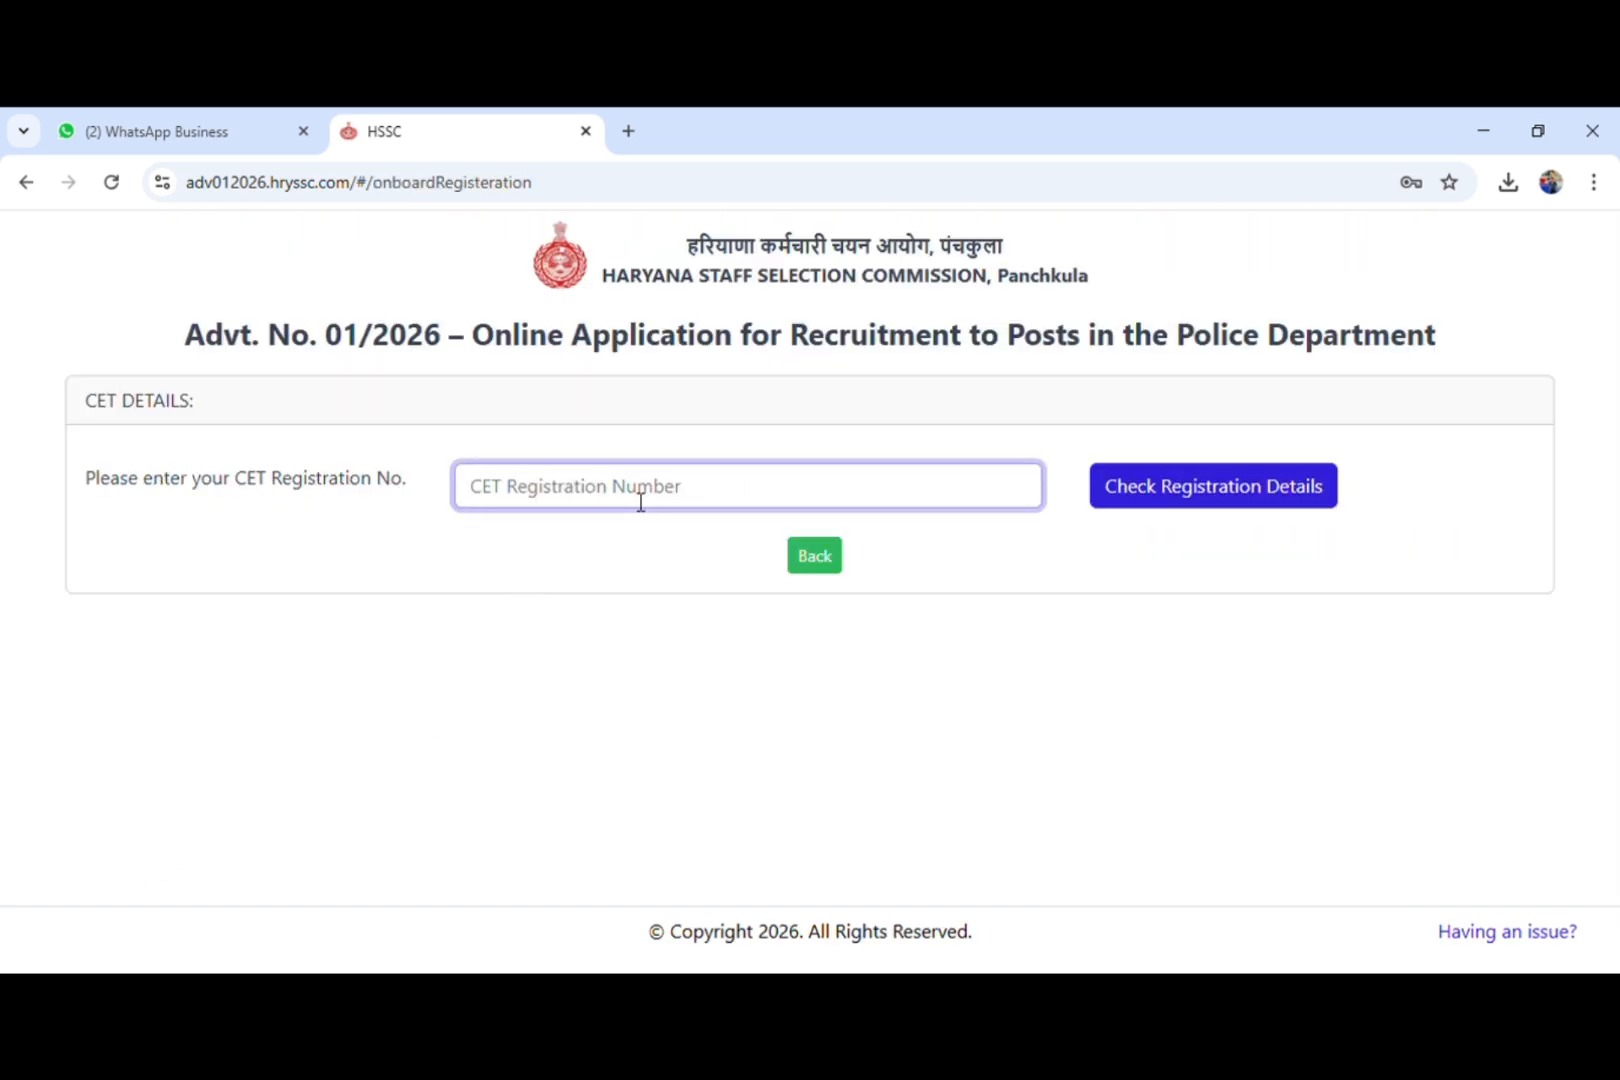
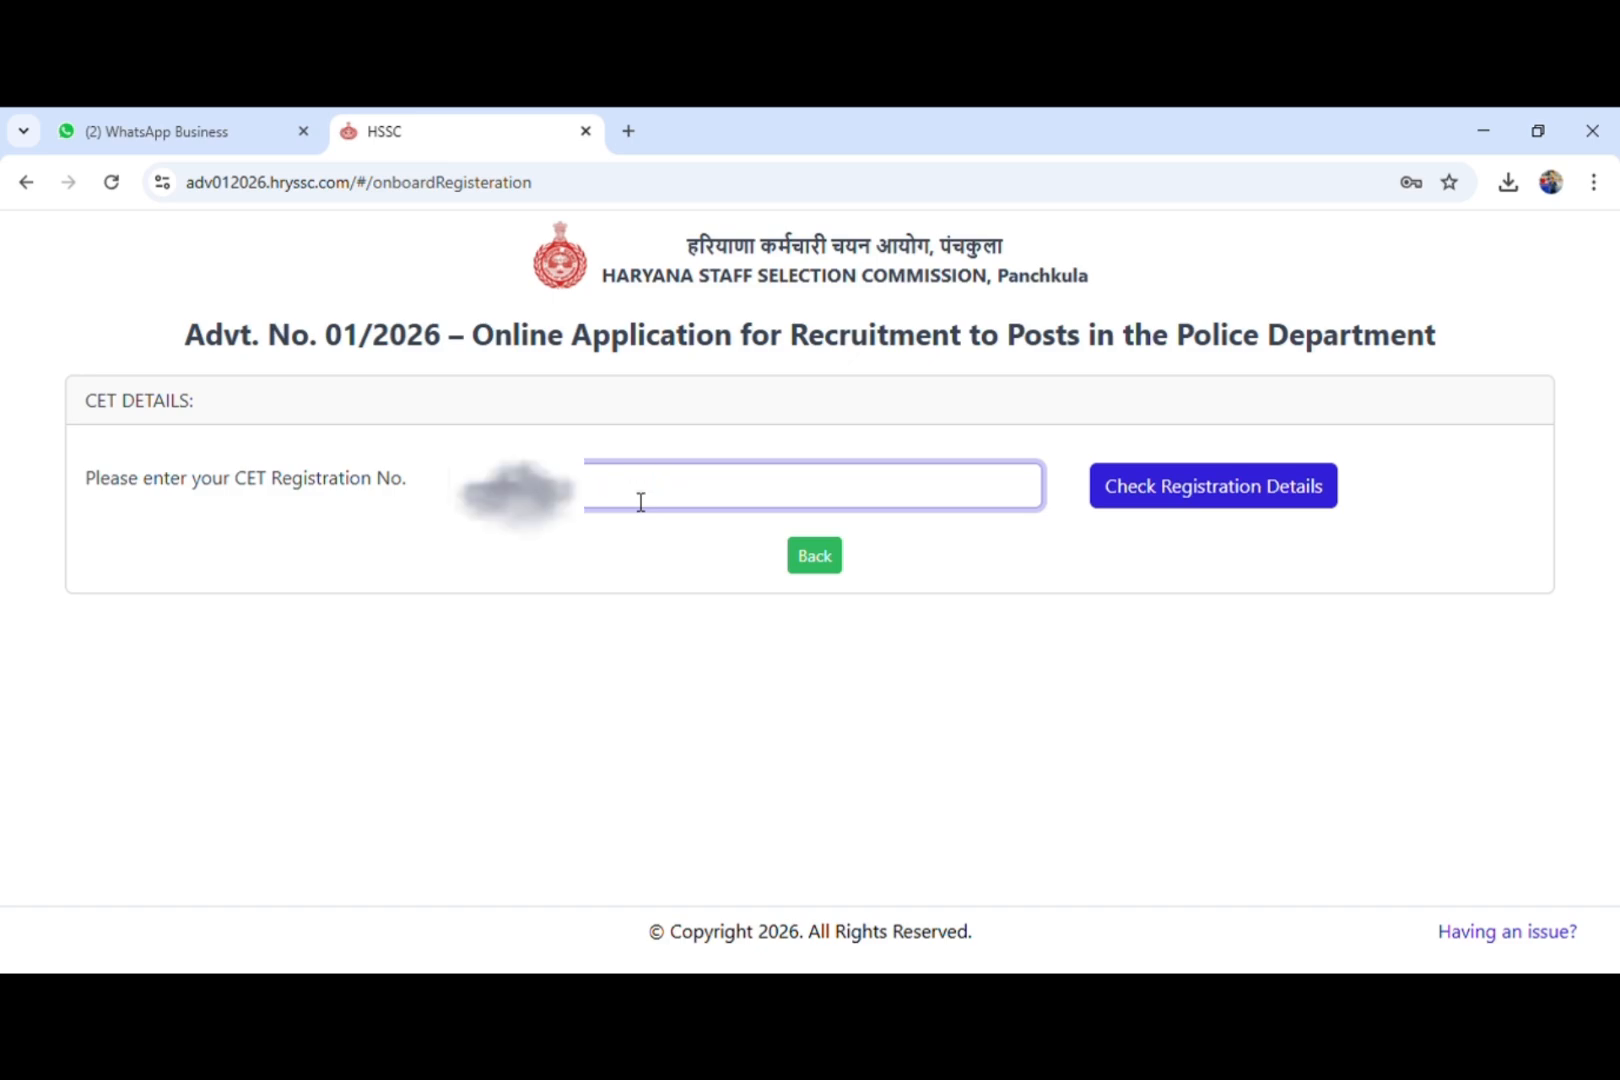
{"action": "left_click", "coordinate": [1195, 485]}
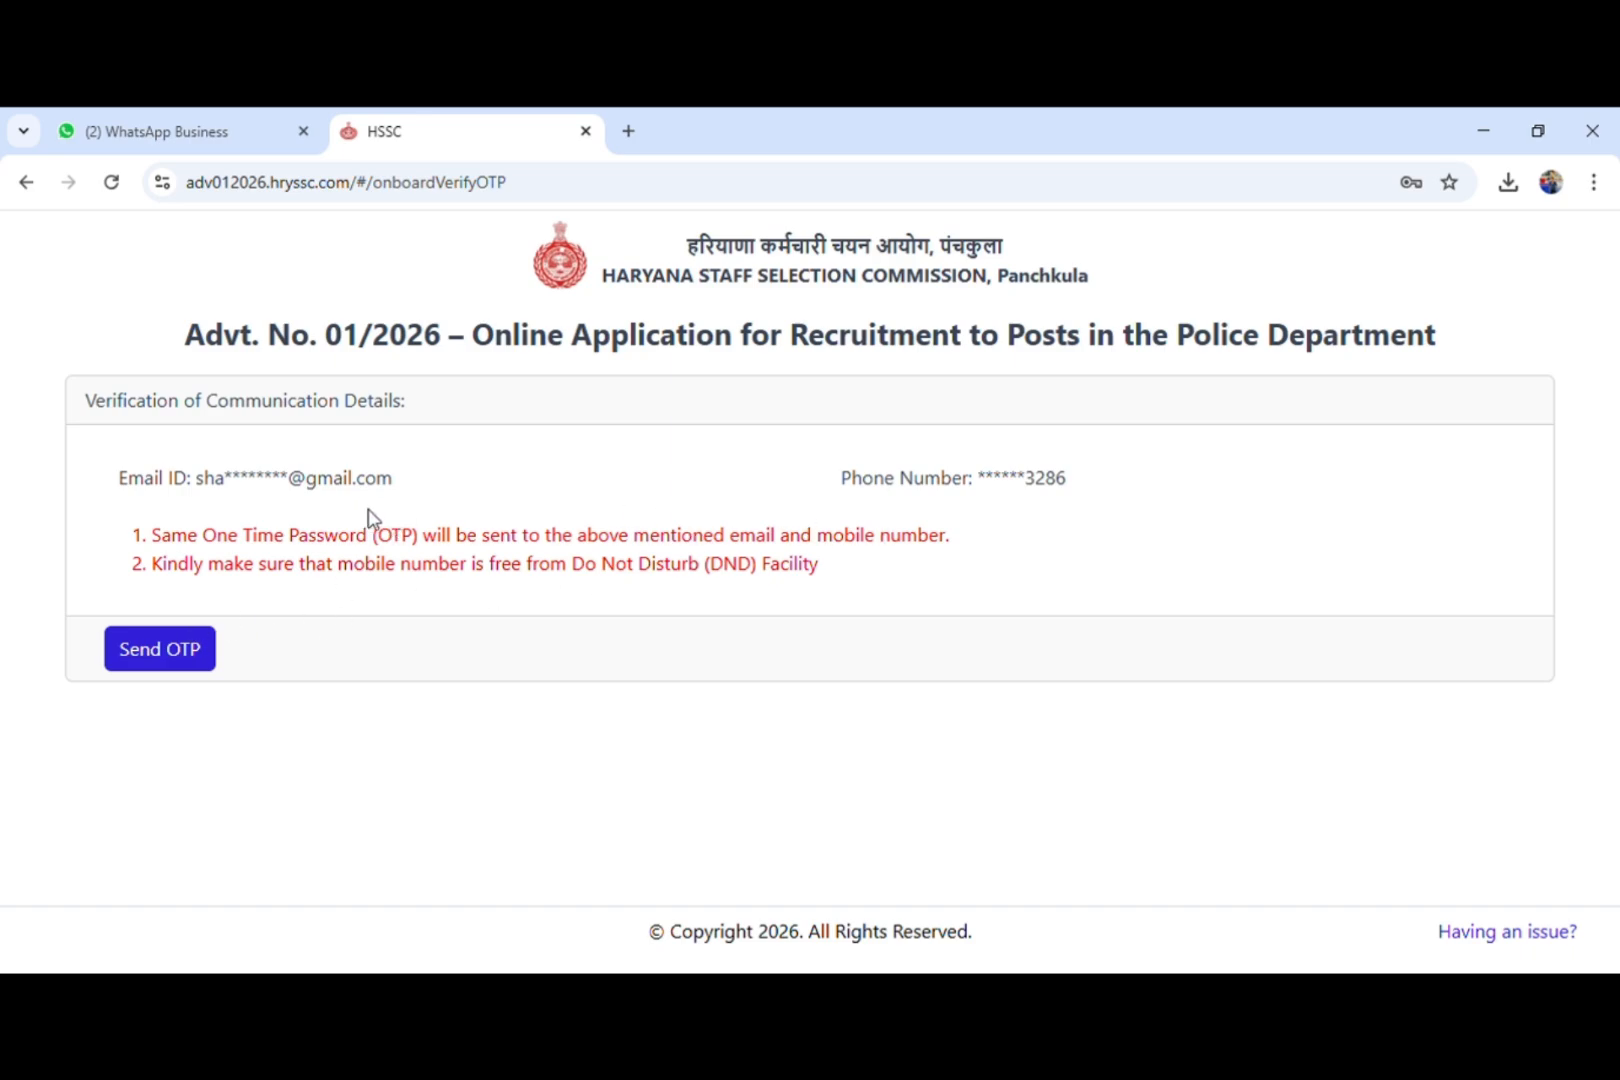
Send the one-time password and enter the received OTP
{"action": "left_click", "coordinate": [197, 663]}
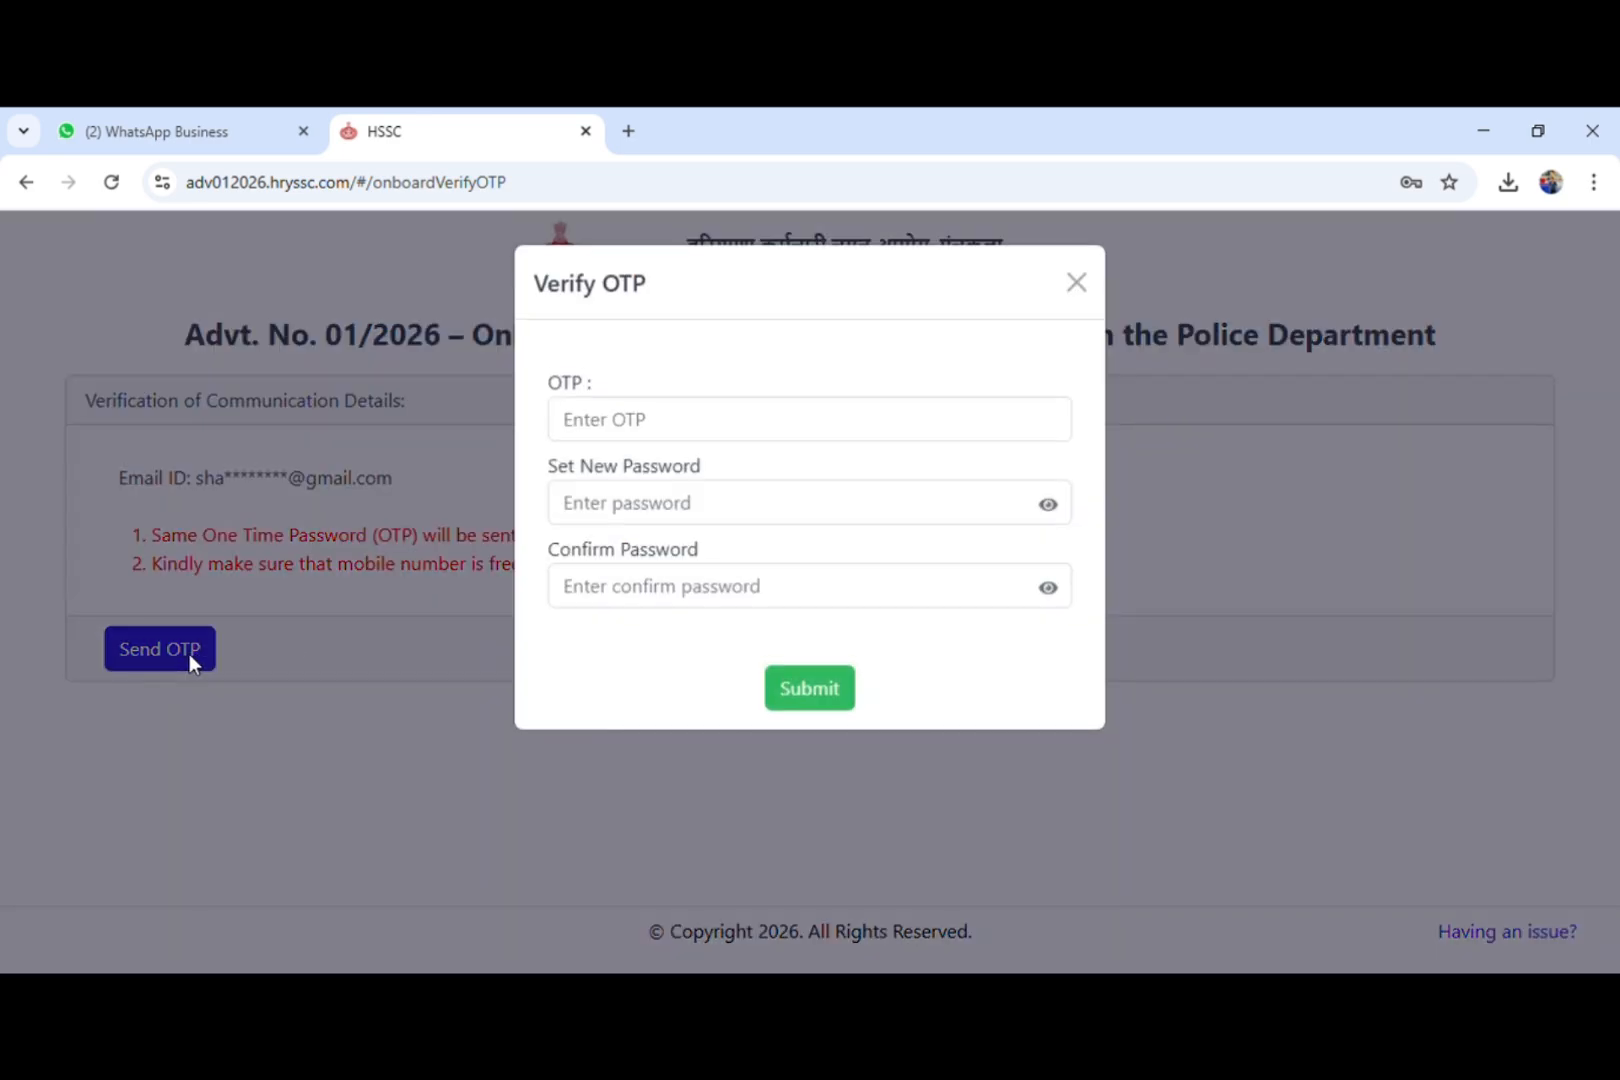
{"action": "left_click", "coordinate": [607, 431]}
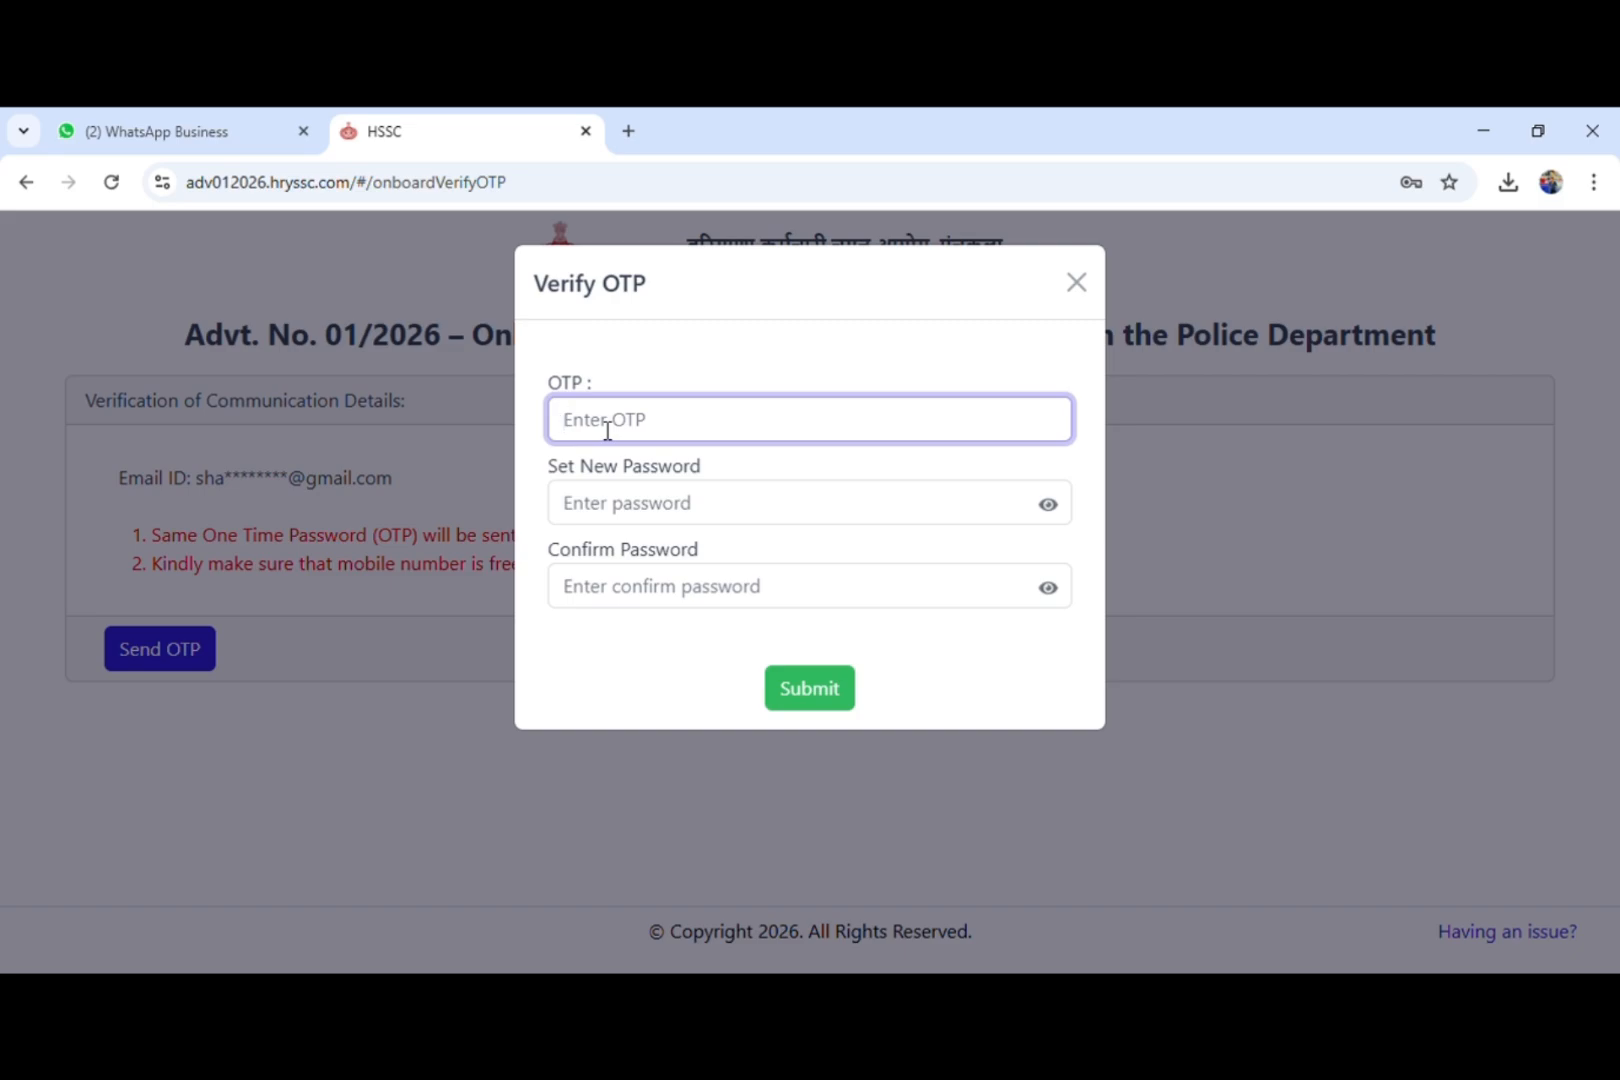
Set and confirm a new account password, then submit the registration
{"action": "left_click", "coordinate": [626, 503]}
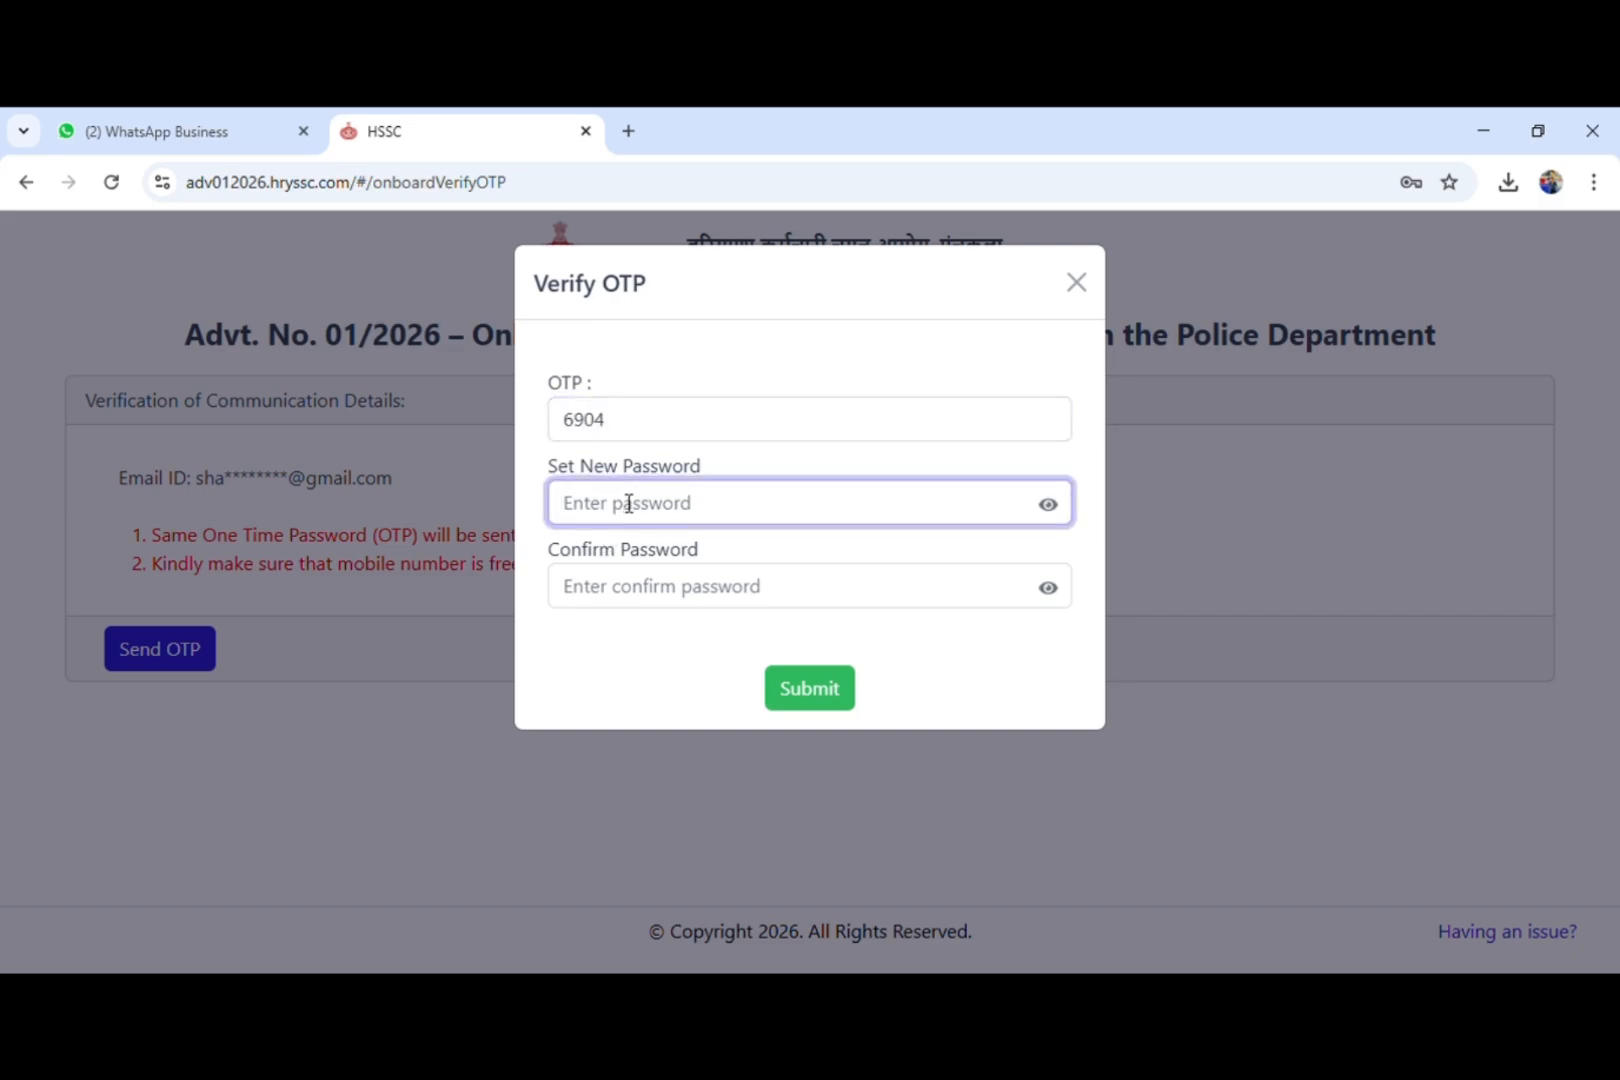
{"action": "type", "text": "••••••••••"}
{"action": "key", "text": "Tab"}
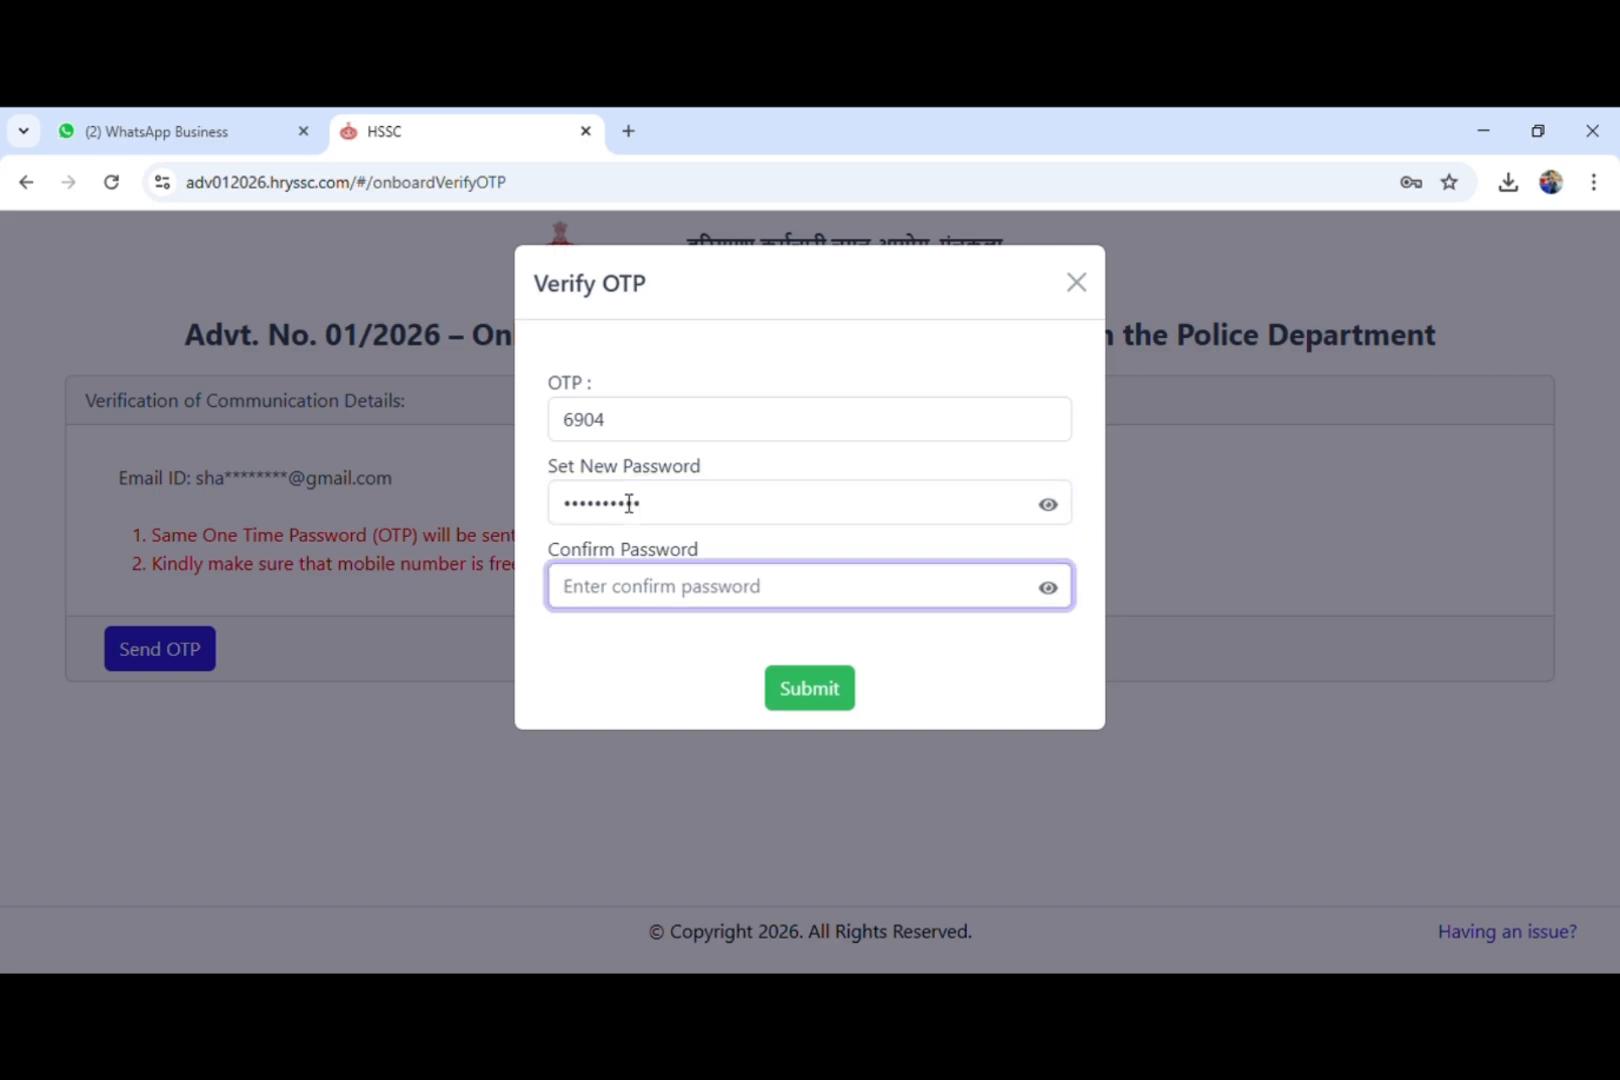
{"action": "type", "text": "•••••••"}
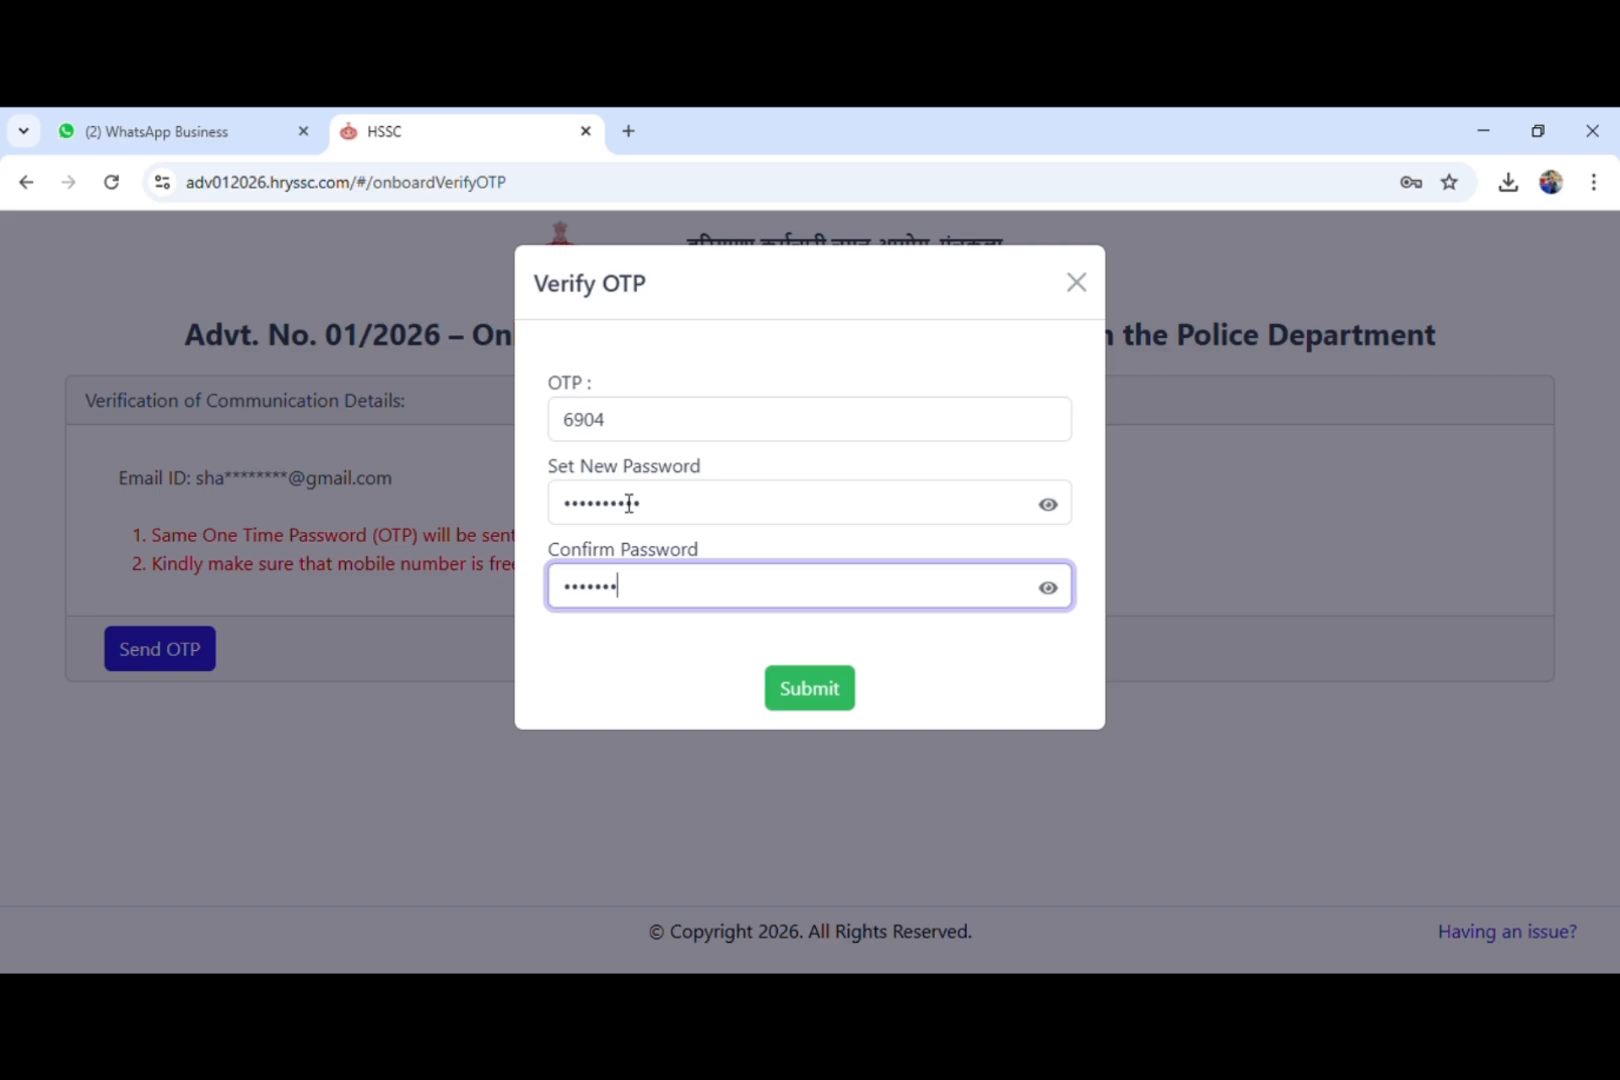
{"action": "type", "text": "•"}
{"action": "left_click", "coordinate": [832, 705]}
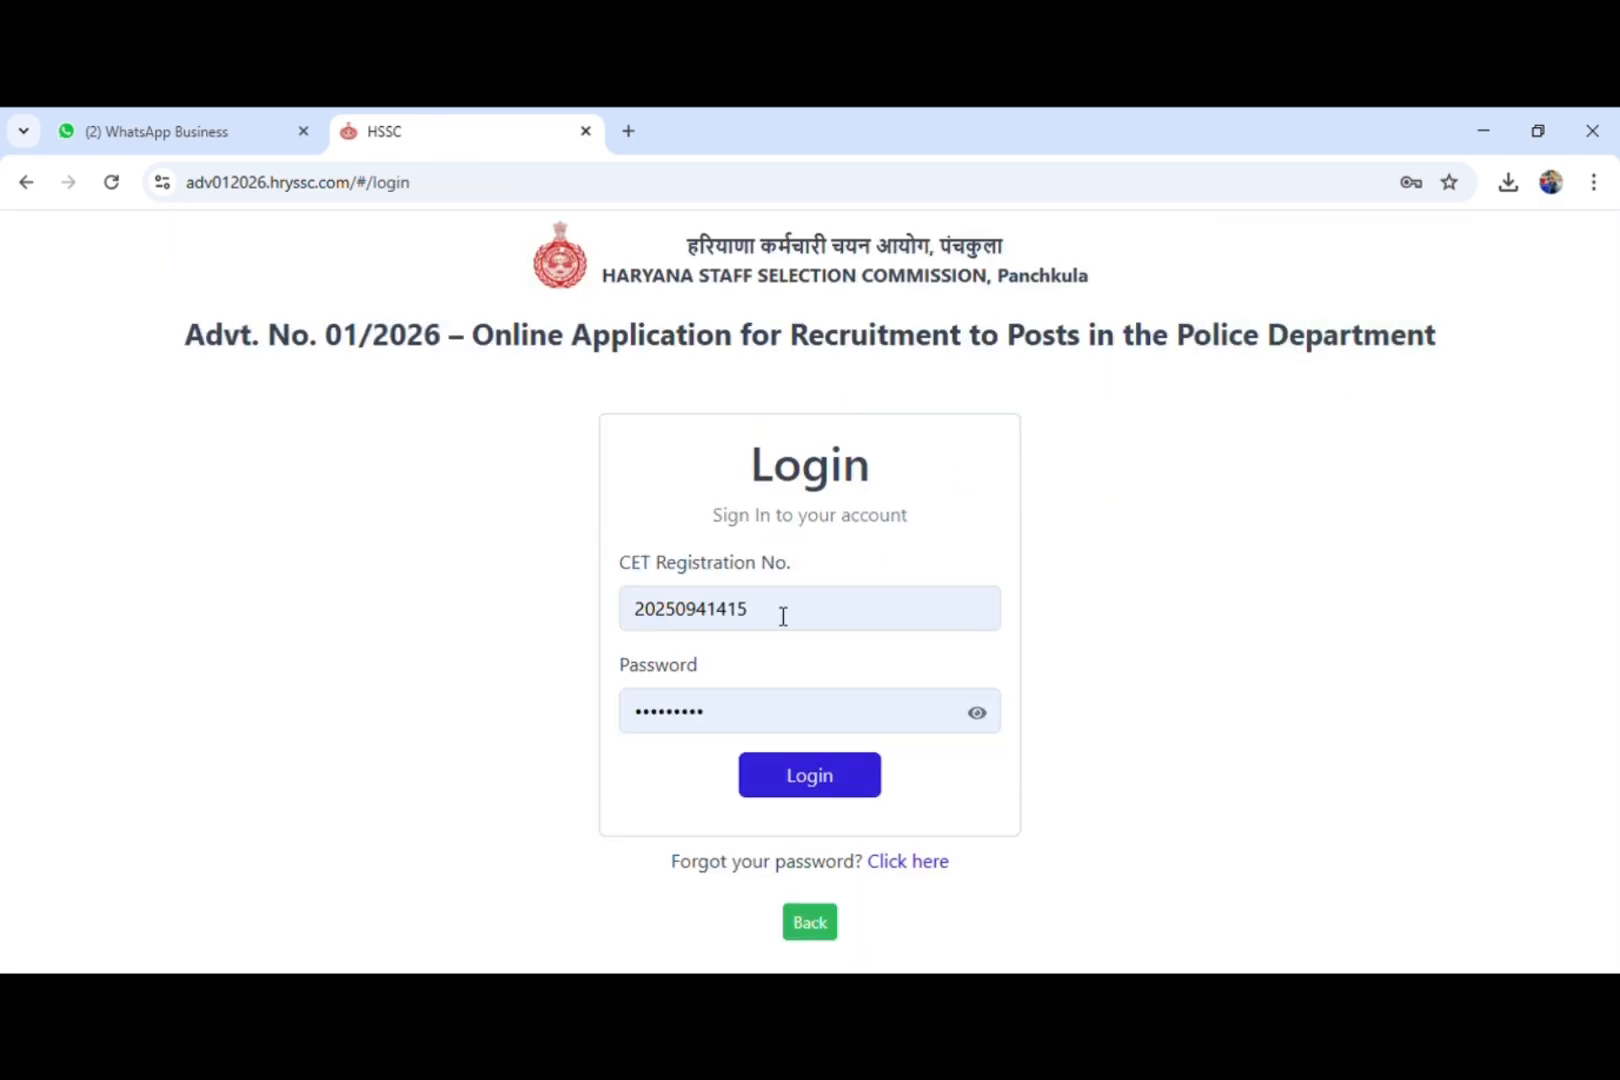
{"action": "left_click", "coordinate": [783, 616]}
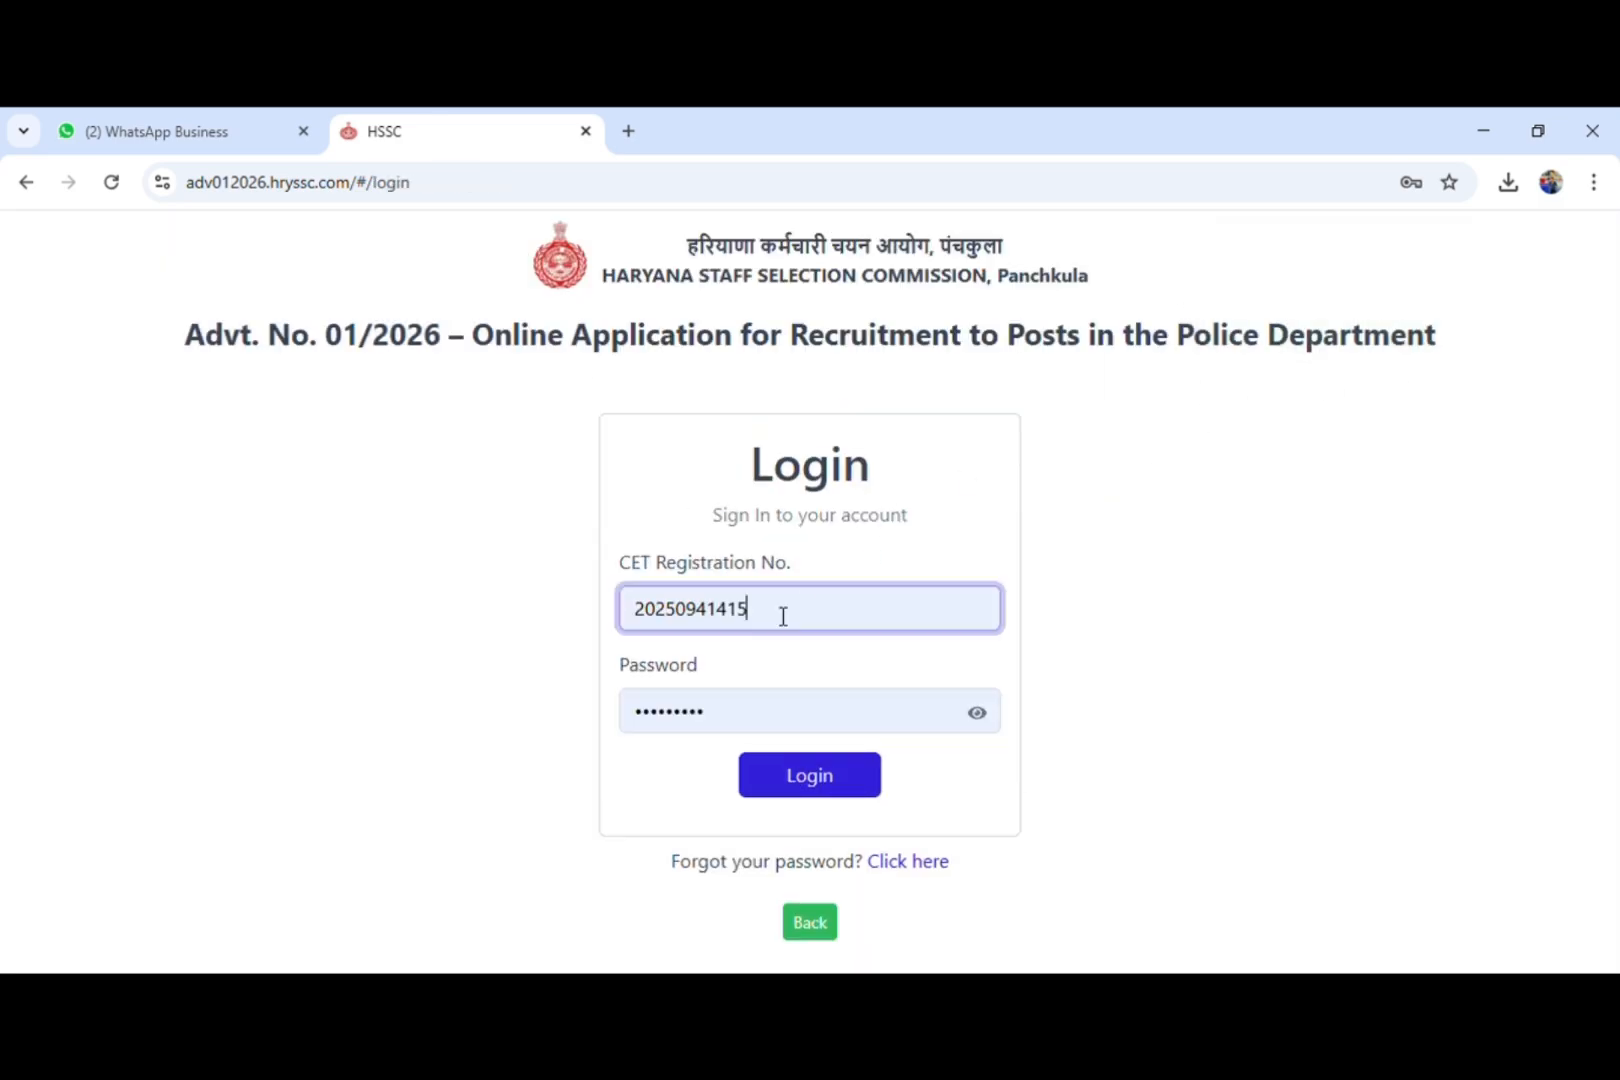
Replace the prefilled CET registration number and password with your own, then log in
{"action": "key", "text": "ctrl+a"}
{"action": "key", "text": "BackSpace"}
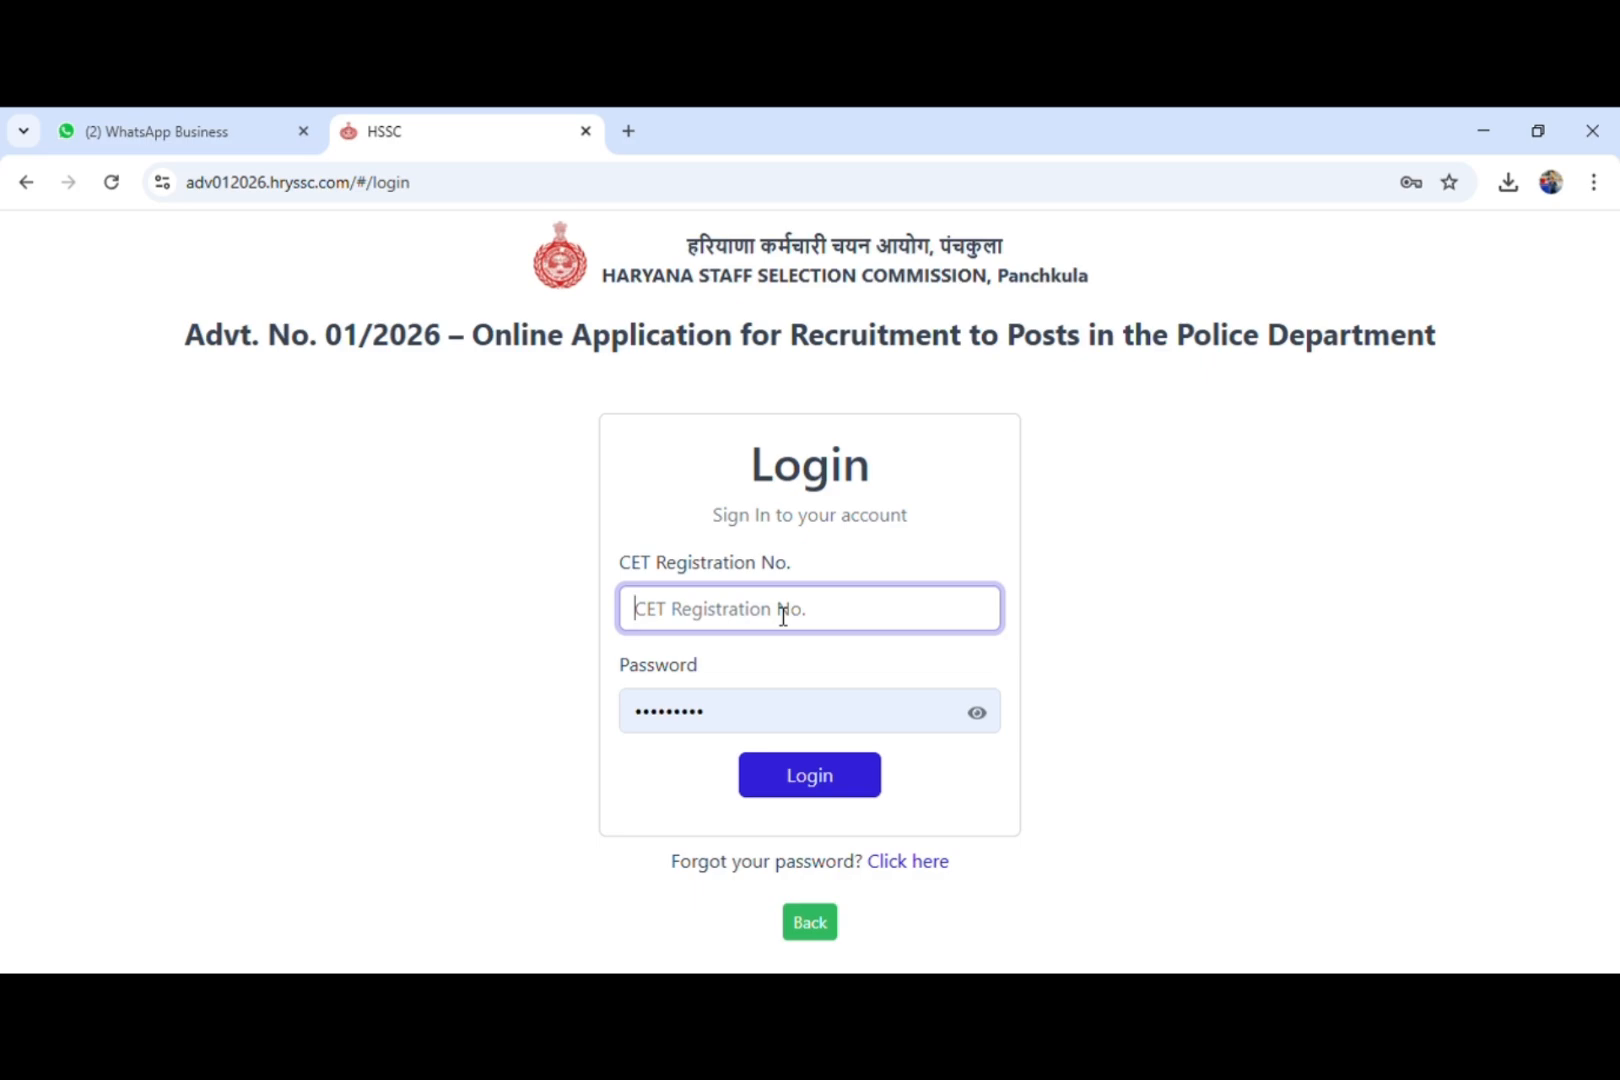
{"action": "type", "text": "2025"}
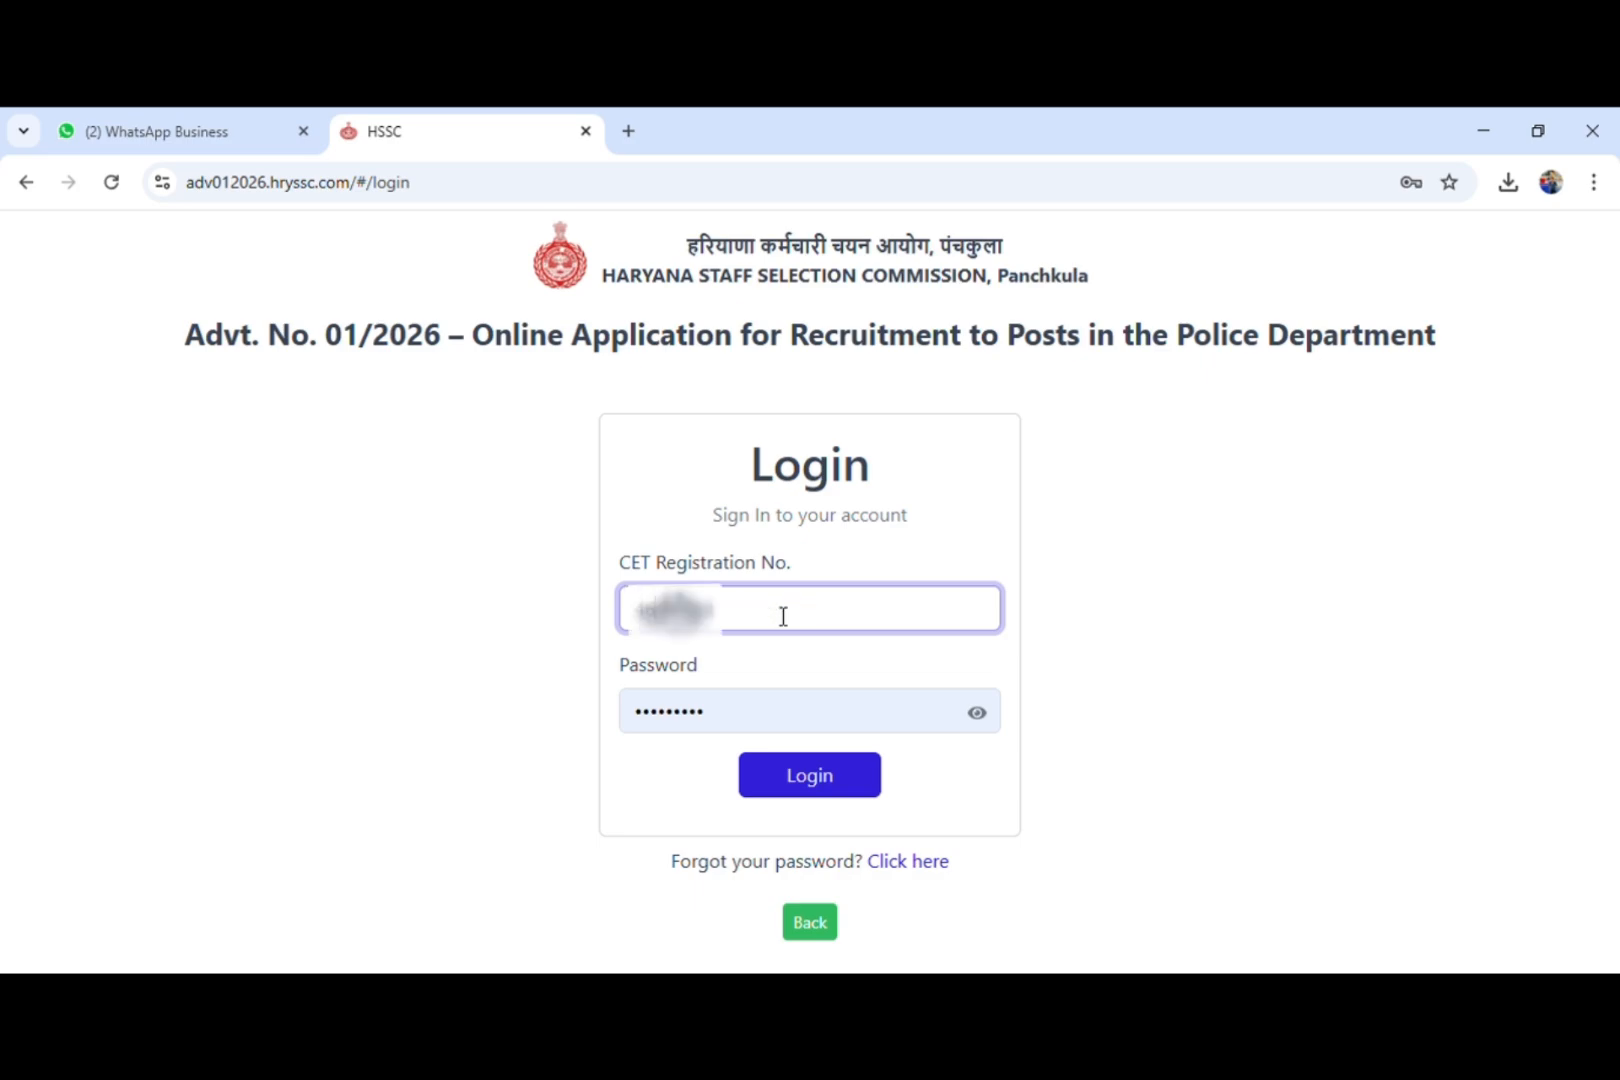
{"action": "left_click", "coordinate": [727, 725]}
{"action": "key", "text": "ctrl+a"}
{"action": "key", "text": "BackSpace"}
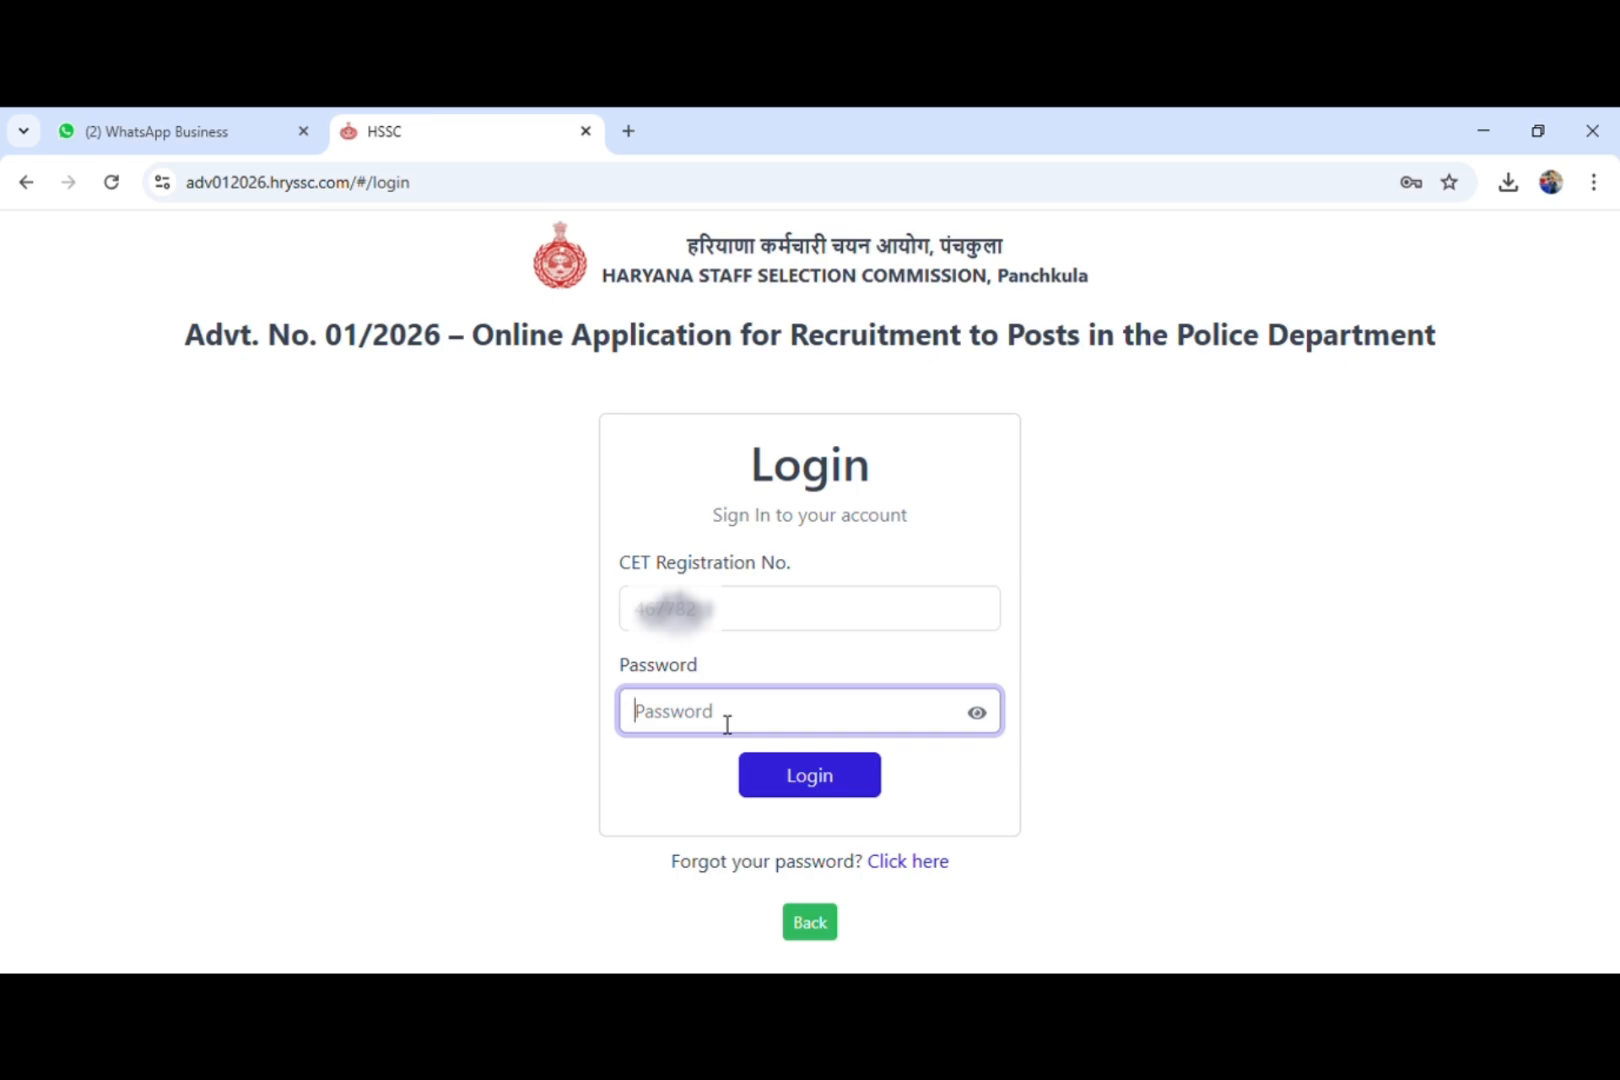
{"action": "type", "text": "••••"}
{"action": "left_click", "coordinate": [792, 780]}
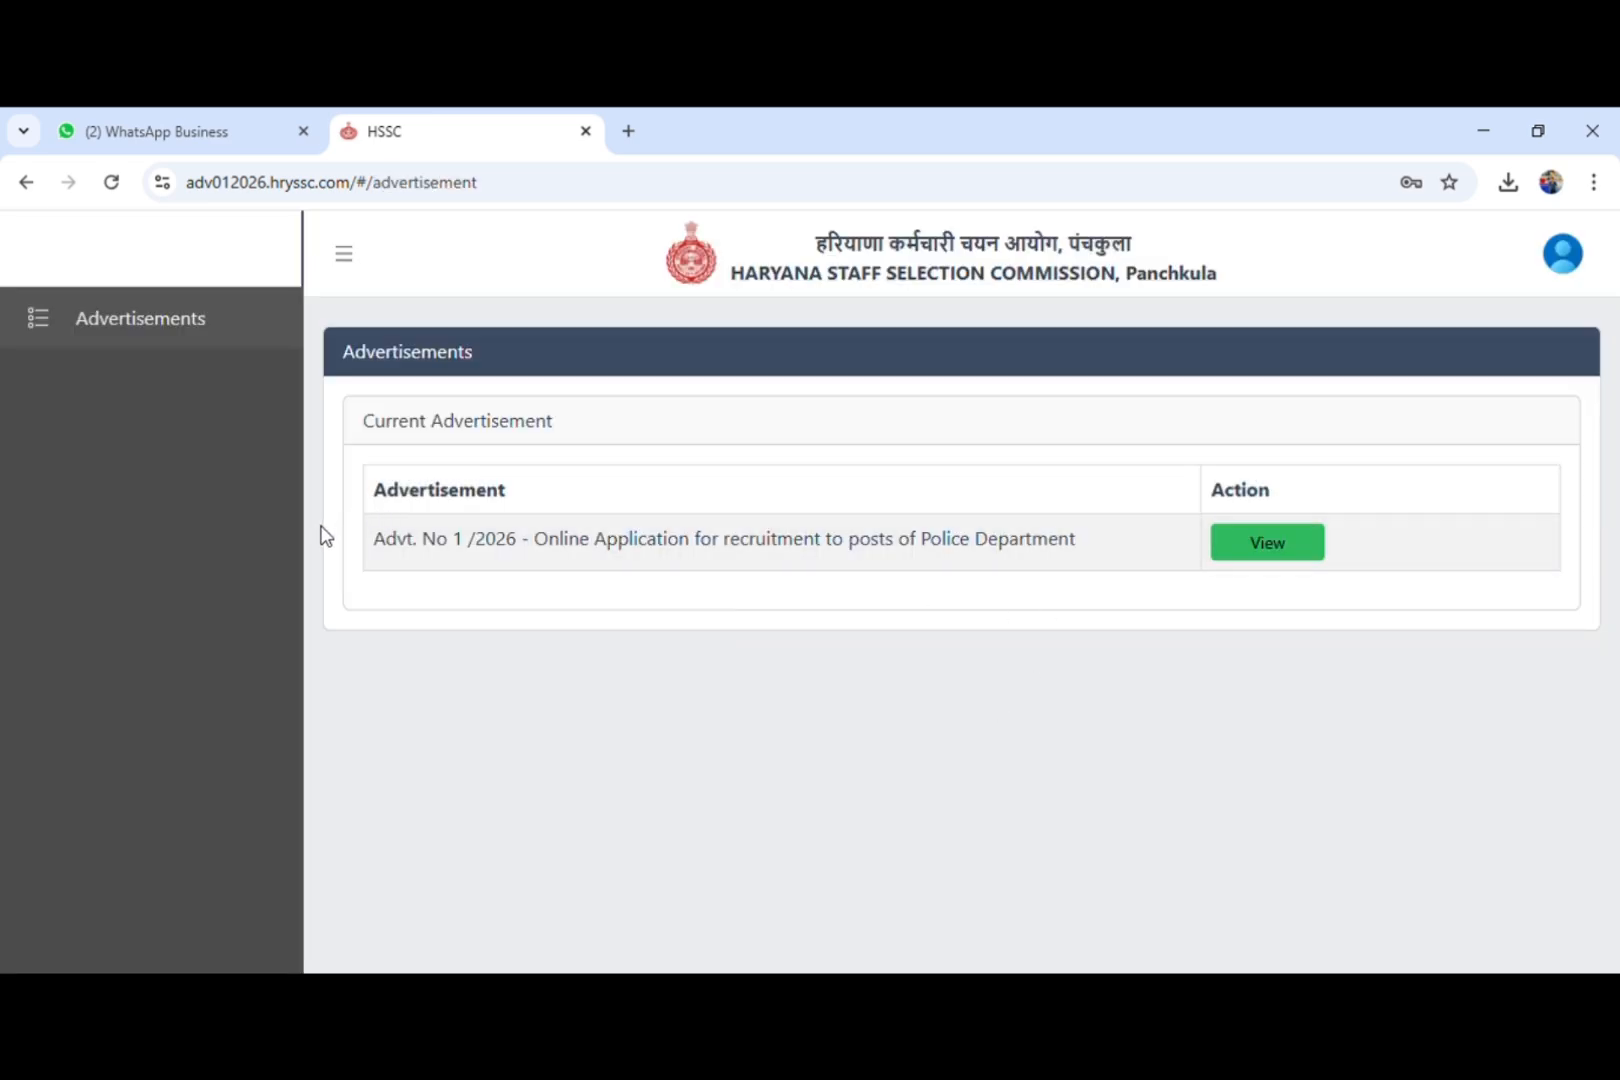
Open the stage list for the Advt. No 1/2026 Police Department advertisement
{"action": "left_click_drag", "start_coordinate": [380, 548], "coordinate": [1150, 549]}
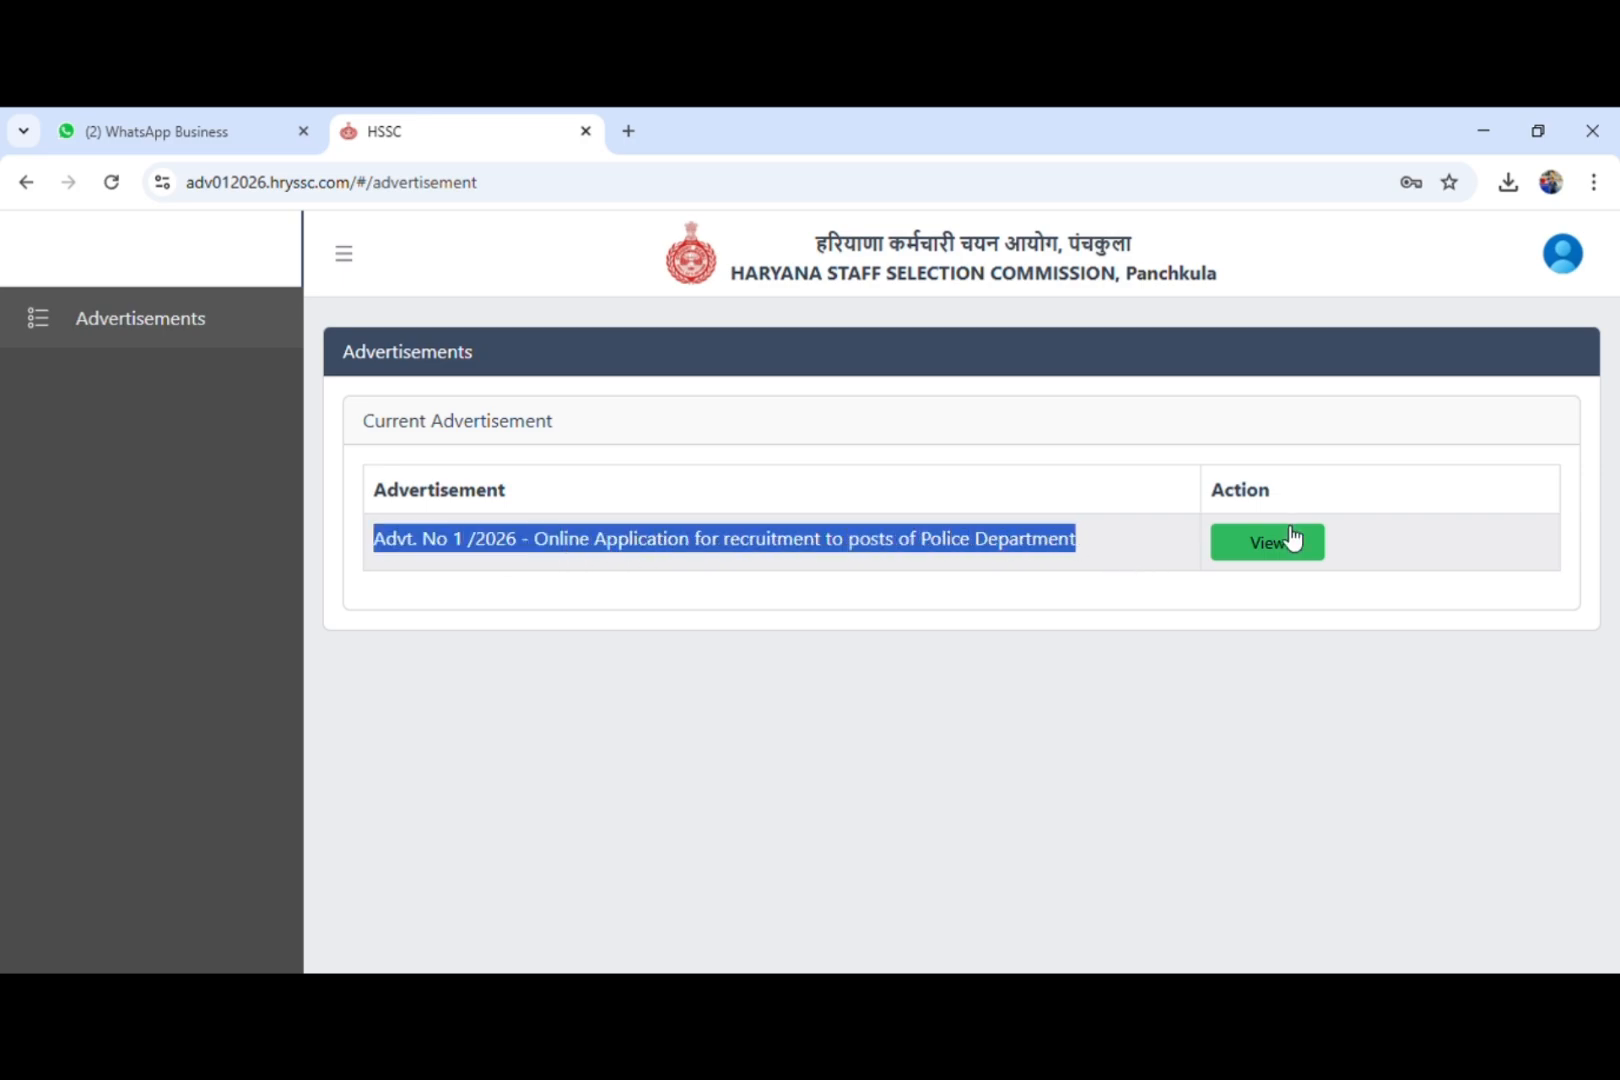
{"action": "left_click", "coordinate": [1105, 560]}
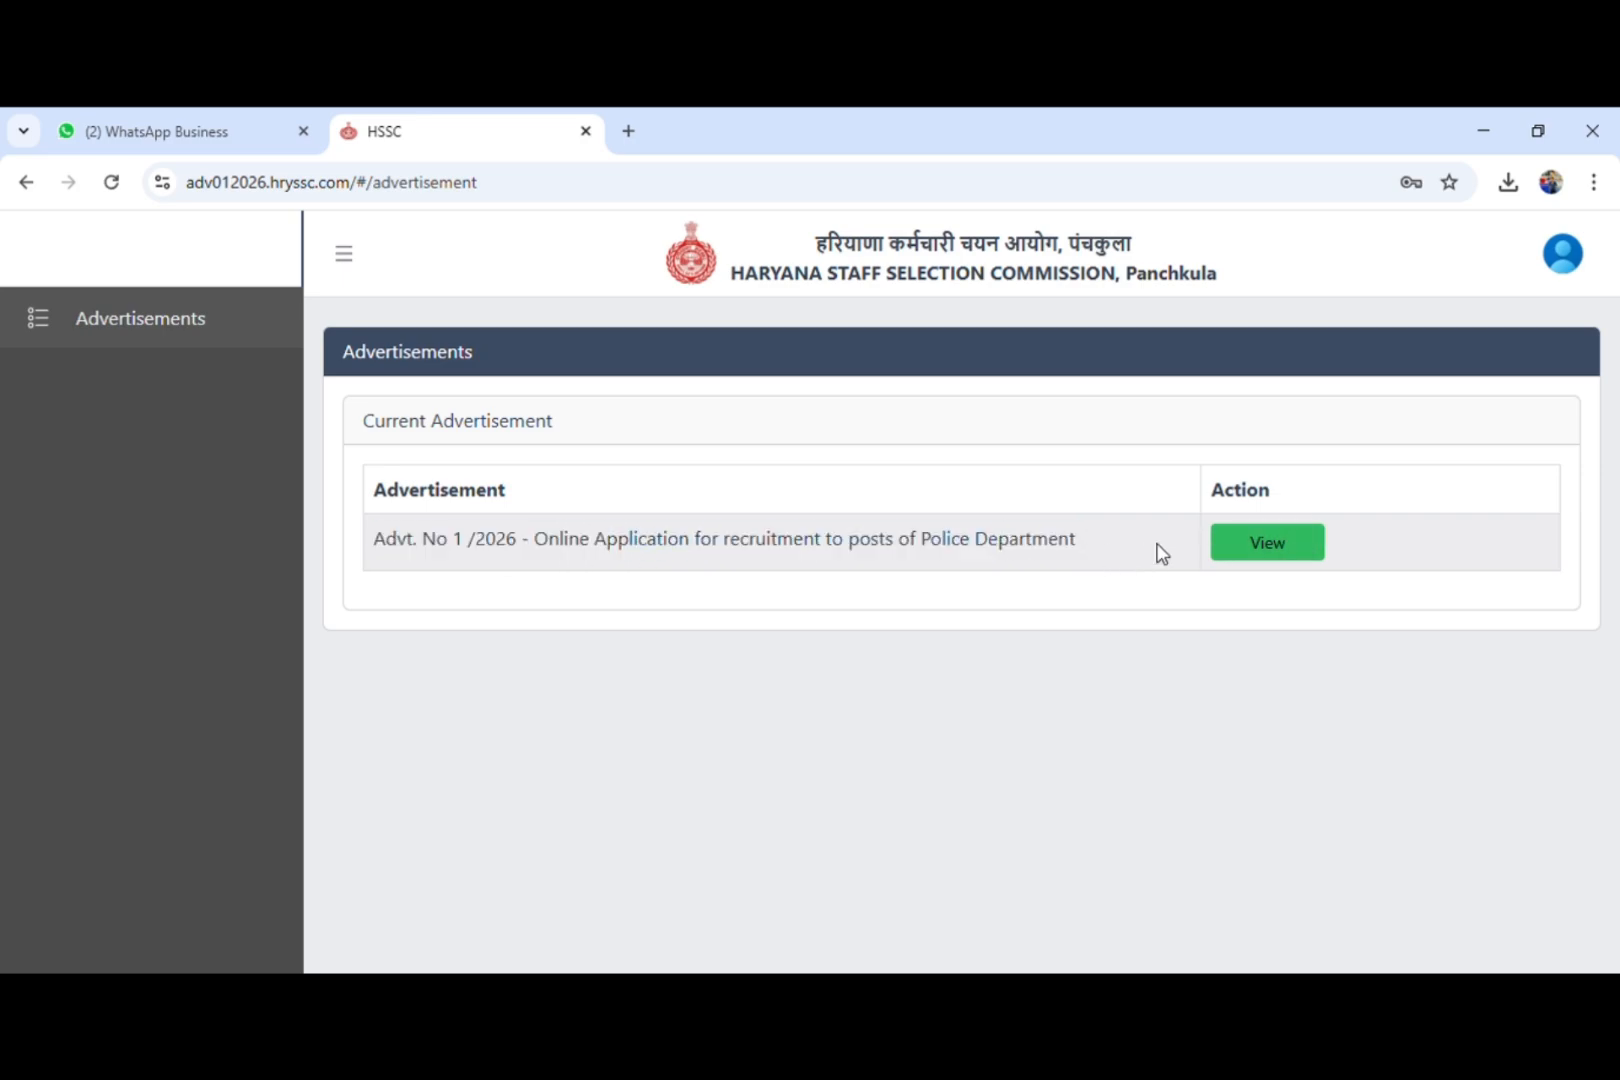
{"action": "left_click", "coordinate": [1270, 545]}
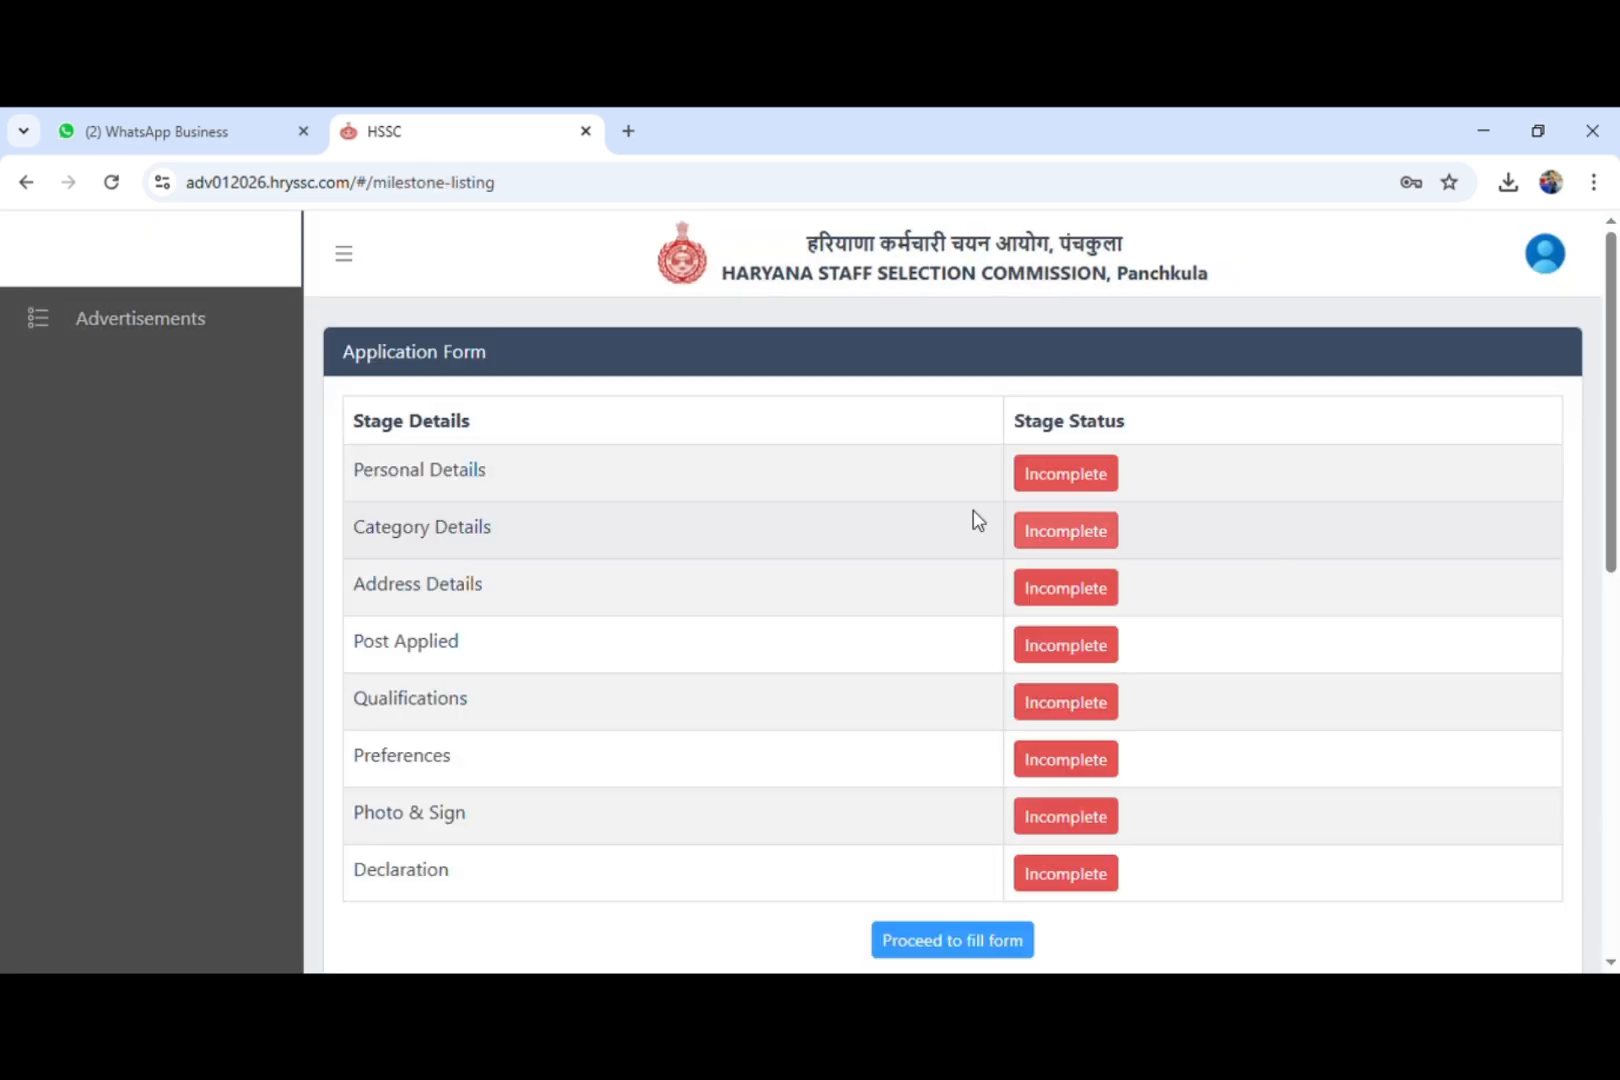
Review the stages from Personal Details through Photo & Sign, then start the application form
{"action": "scroll", "coordinate": [589, 499], "scroll_direction": "down", "scroll_amount": 2}
{"action": "scroll", "coordinate": [560, 513], "scroll_direction": "up", "scroll_amount": 2}
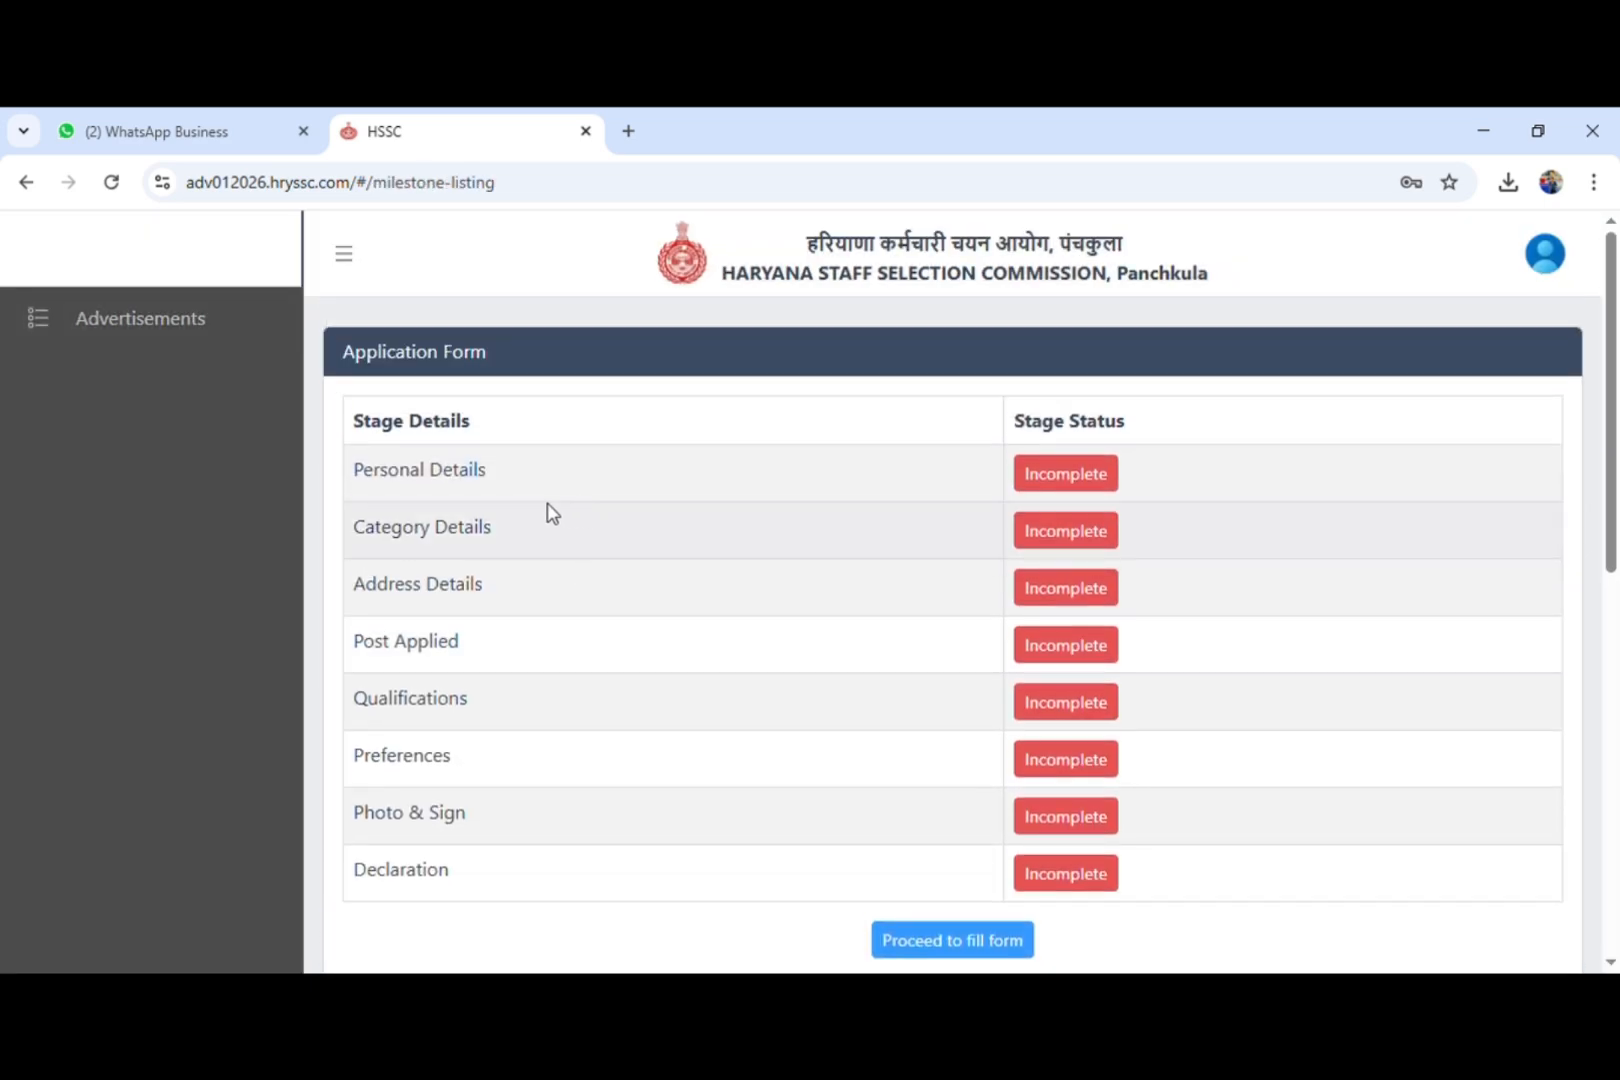
{"action": "left_click_drag", "start_coordinate": [365, 481], "coordinate": [506, 499]}
{"action": "left_click", "coordinate": [383, 550]}
{"action": "triple_click", "coordinate": [369, 542]}
{"action": "left_click", "coordinate": [352, 598]}
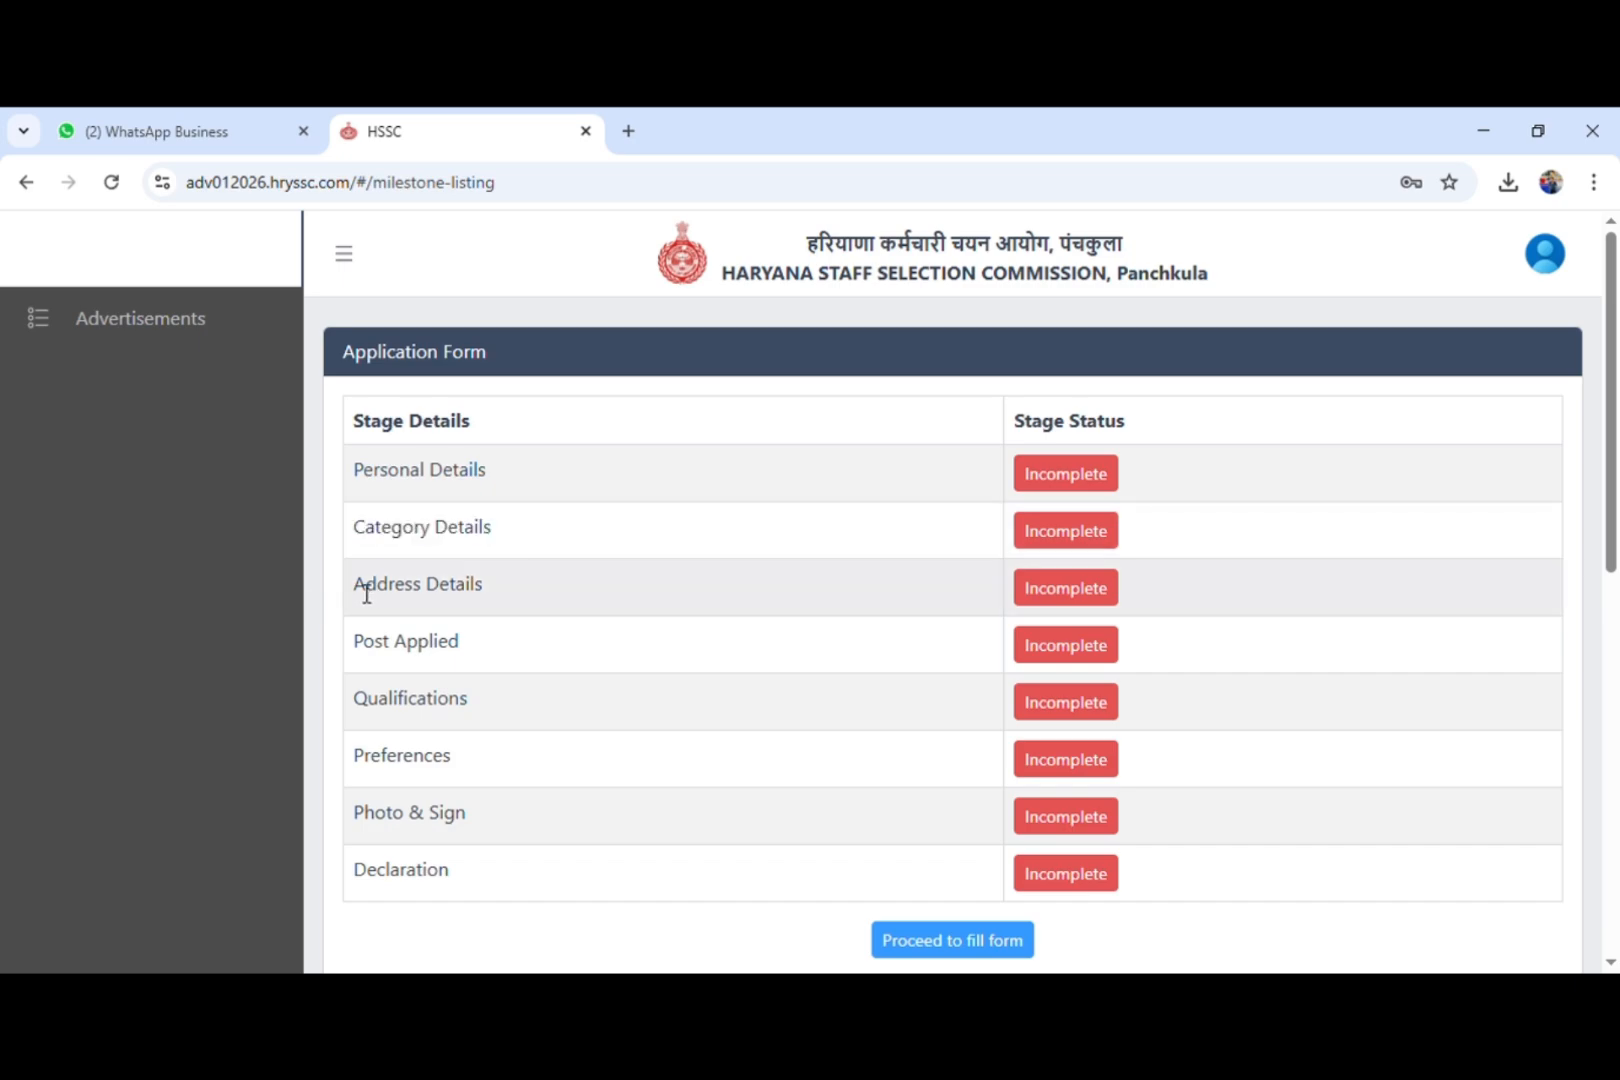
{"action": "left_click_drag", "start_coordinate": [366, 594], "coordinate": [560, 593]}
{"action": "left_click", "coordinate": [387, 646]}
{"action": "left_click_drag", "start_coordinate": [362, 650], "coordinate": [508, 660]}
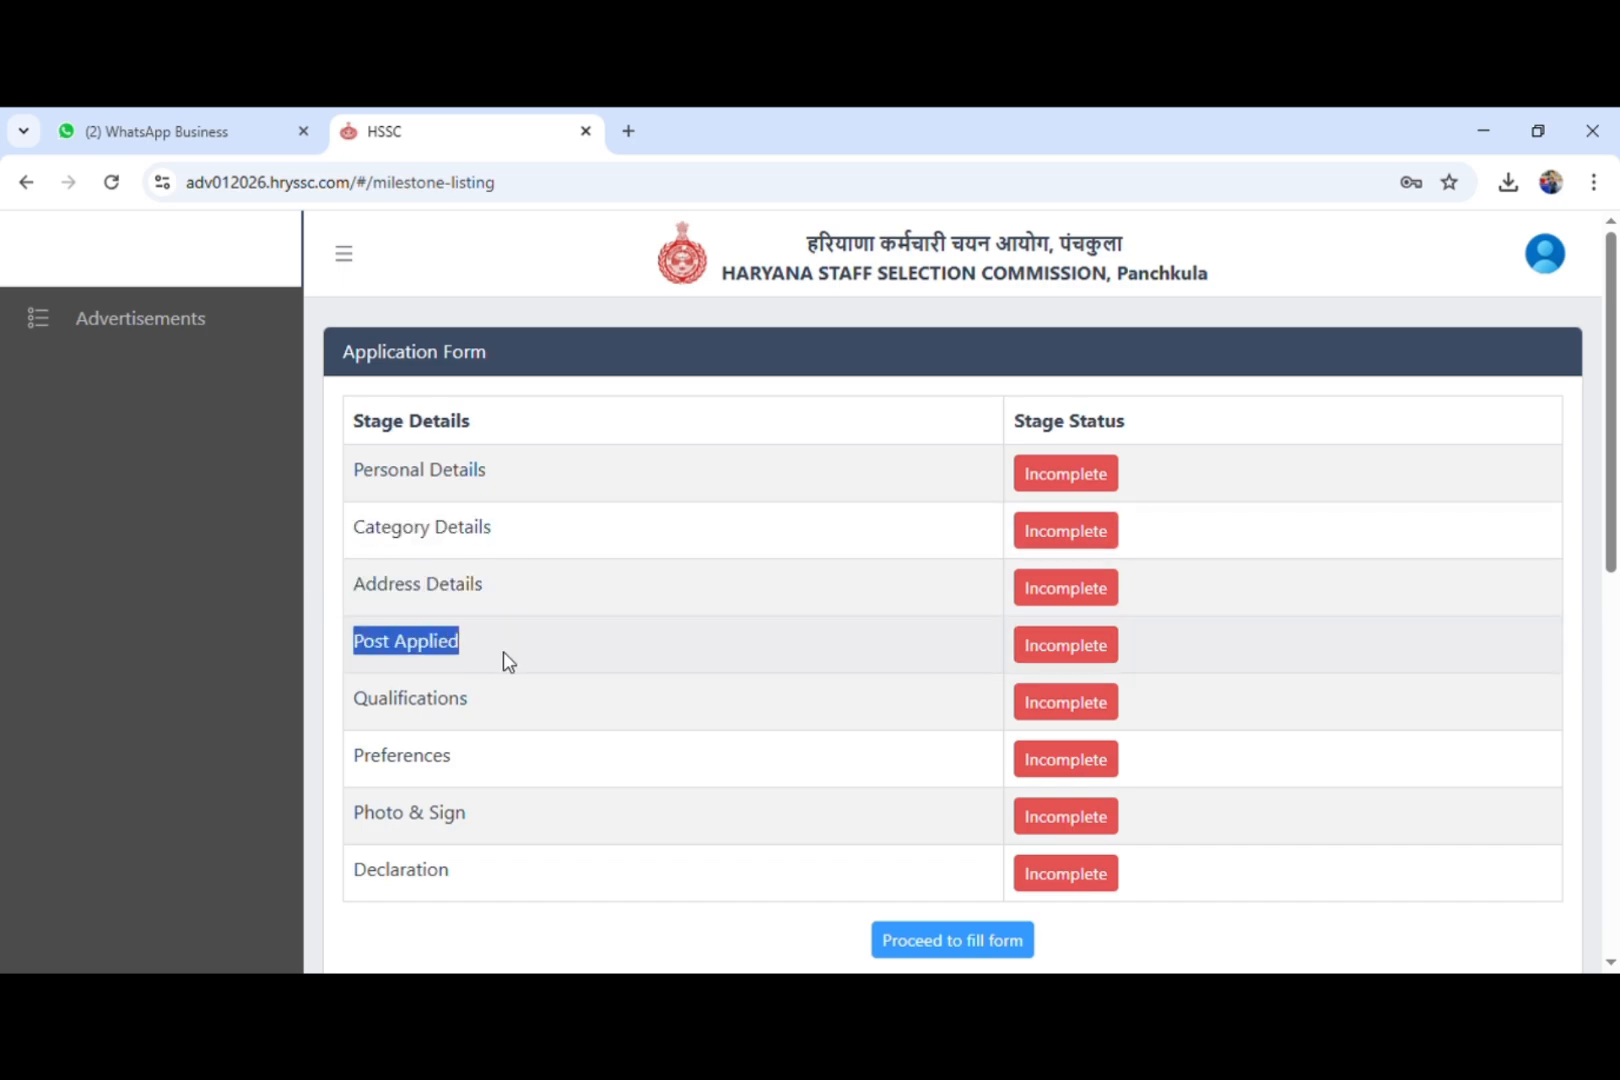
{"action": "left_click", "coordinate": [423, 712]}
{"action": "left_click_drag", "start_coordinate": [362, 709], "coordinate": [512, 718]}
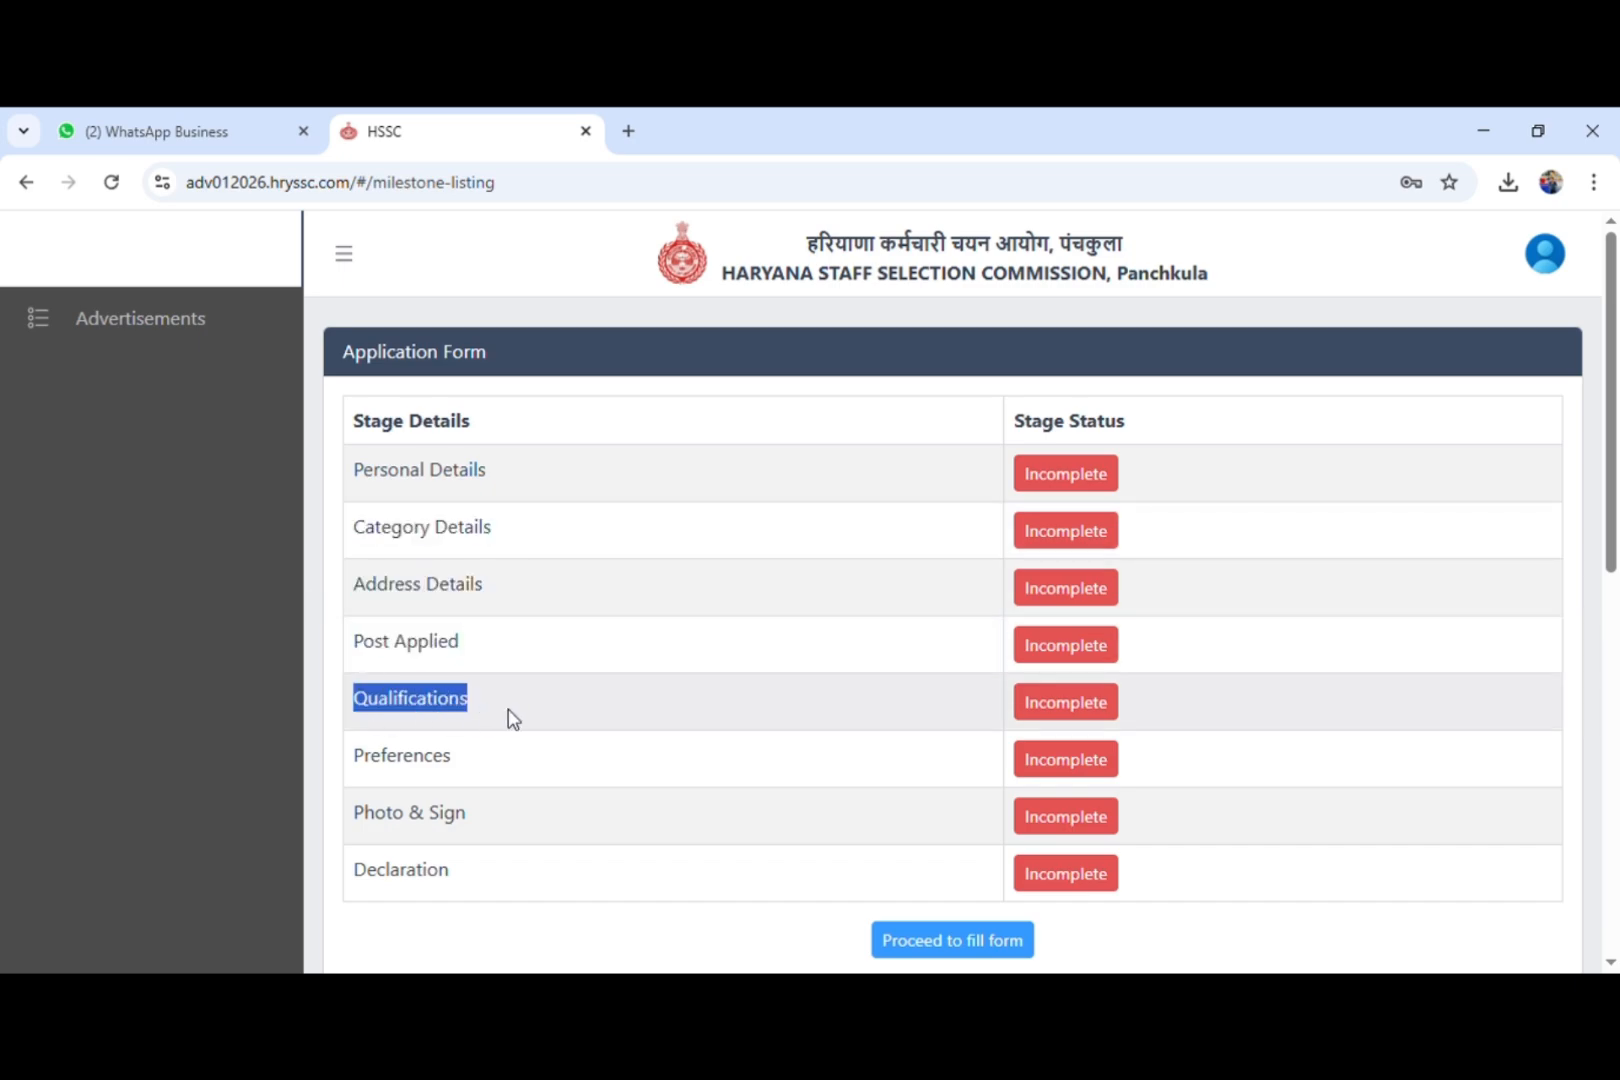
{"action": "left_click", "coordinate": [470, 742]}
{"action": "left_click_drag", "start_coordinate": [356, 762], "coordinate": [461, 770]}
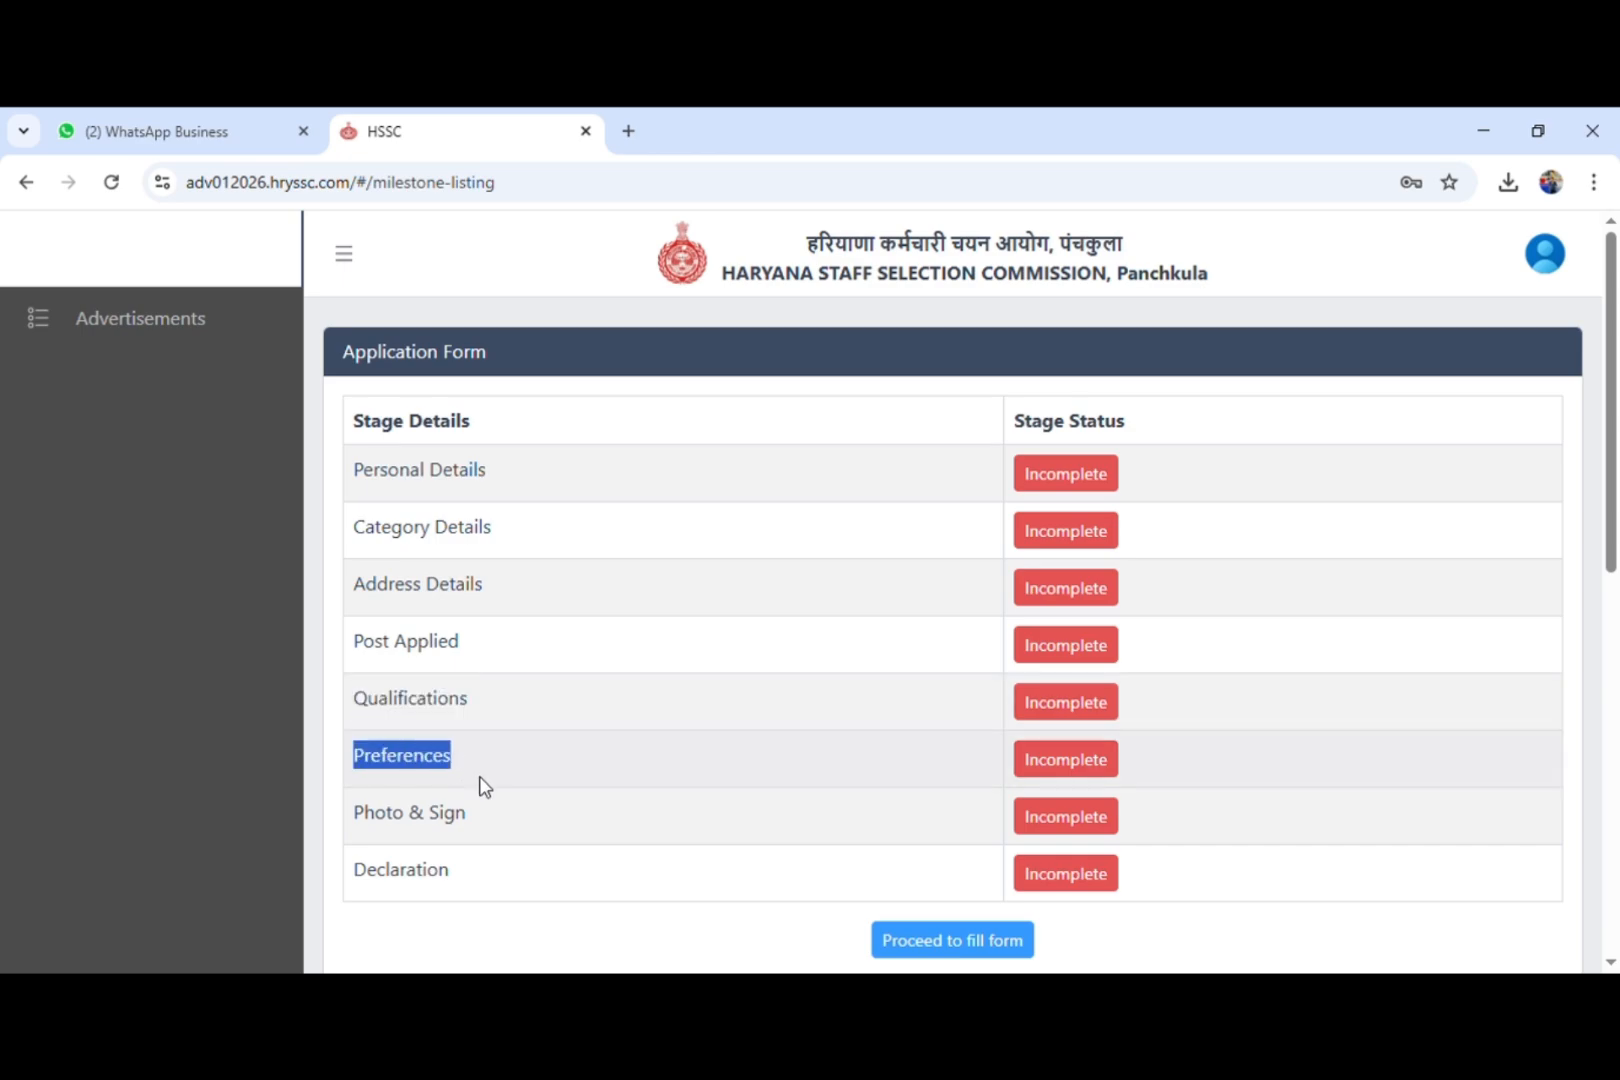
{"action": "left_click_drag", "start_coordinate": [343, 824], "coordinate": [528, 774]}
{"action": "scroll", "coordinate": [402, 854], "scroll_direction": "down", "scroll_amount": 1}
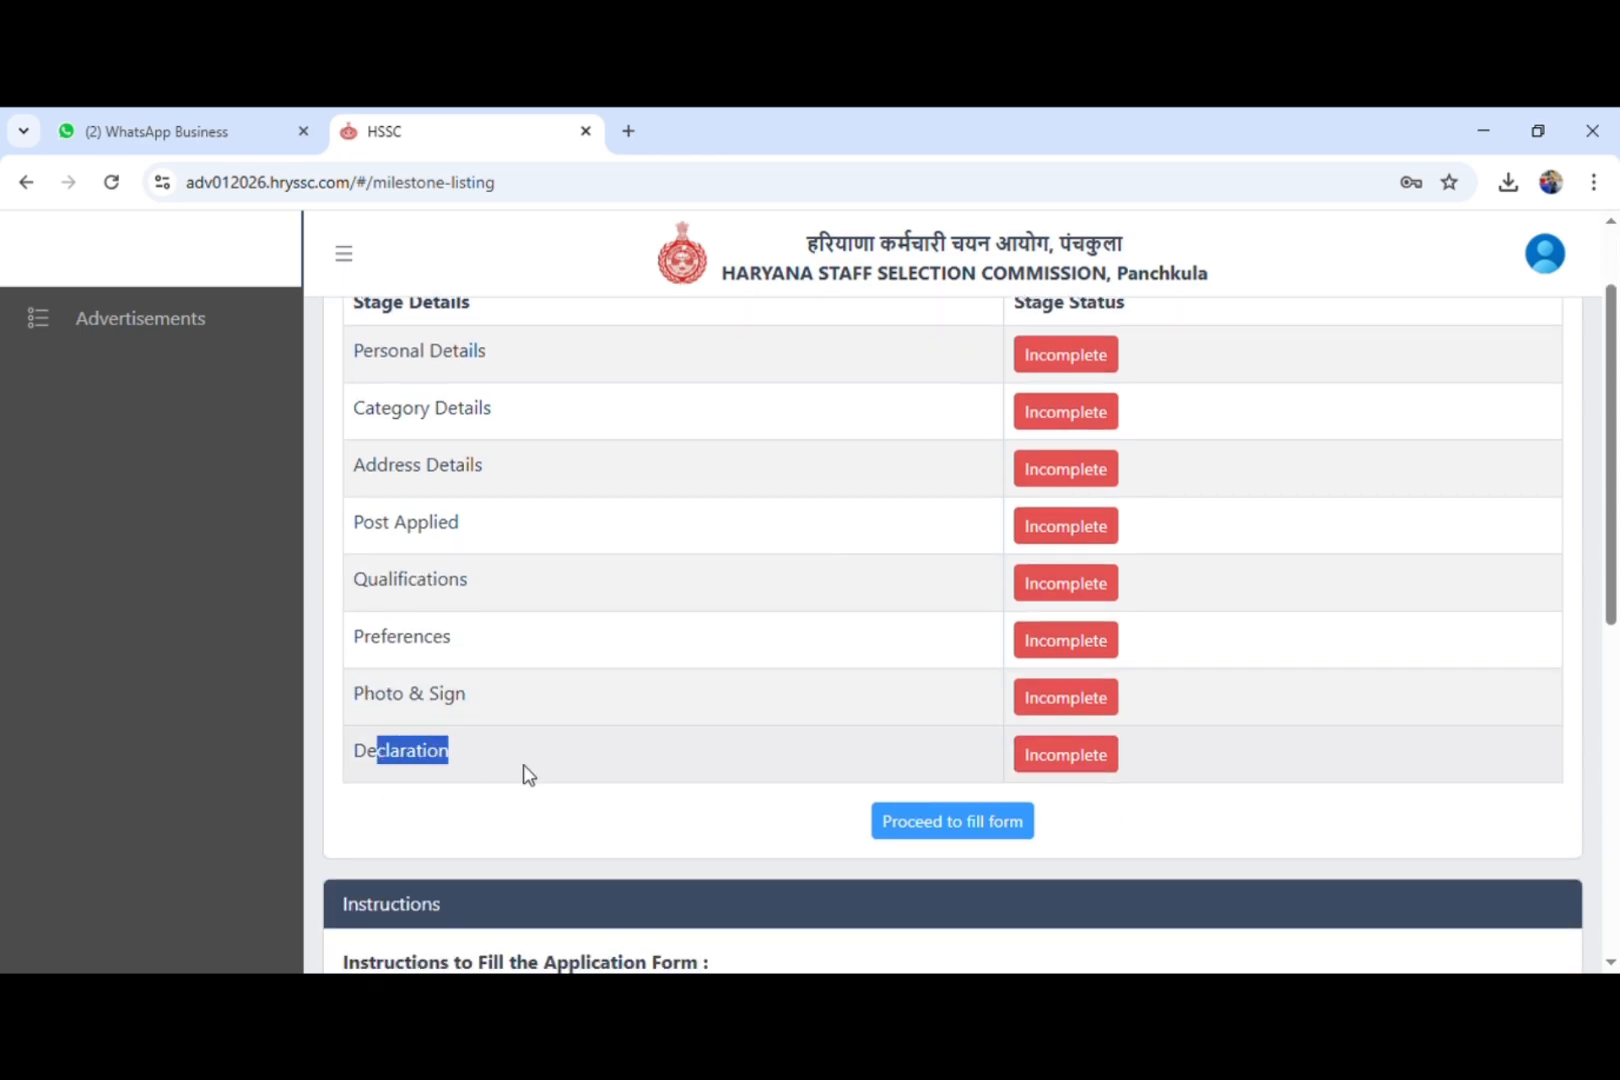
{"action": "left_click", "coordinate": [902, 822]}
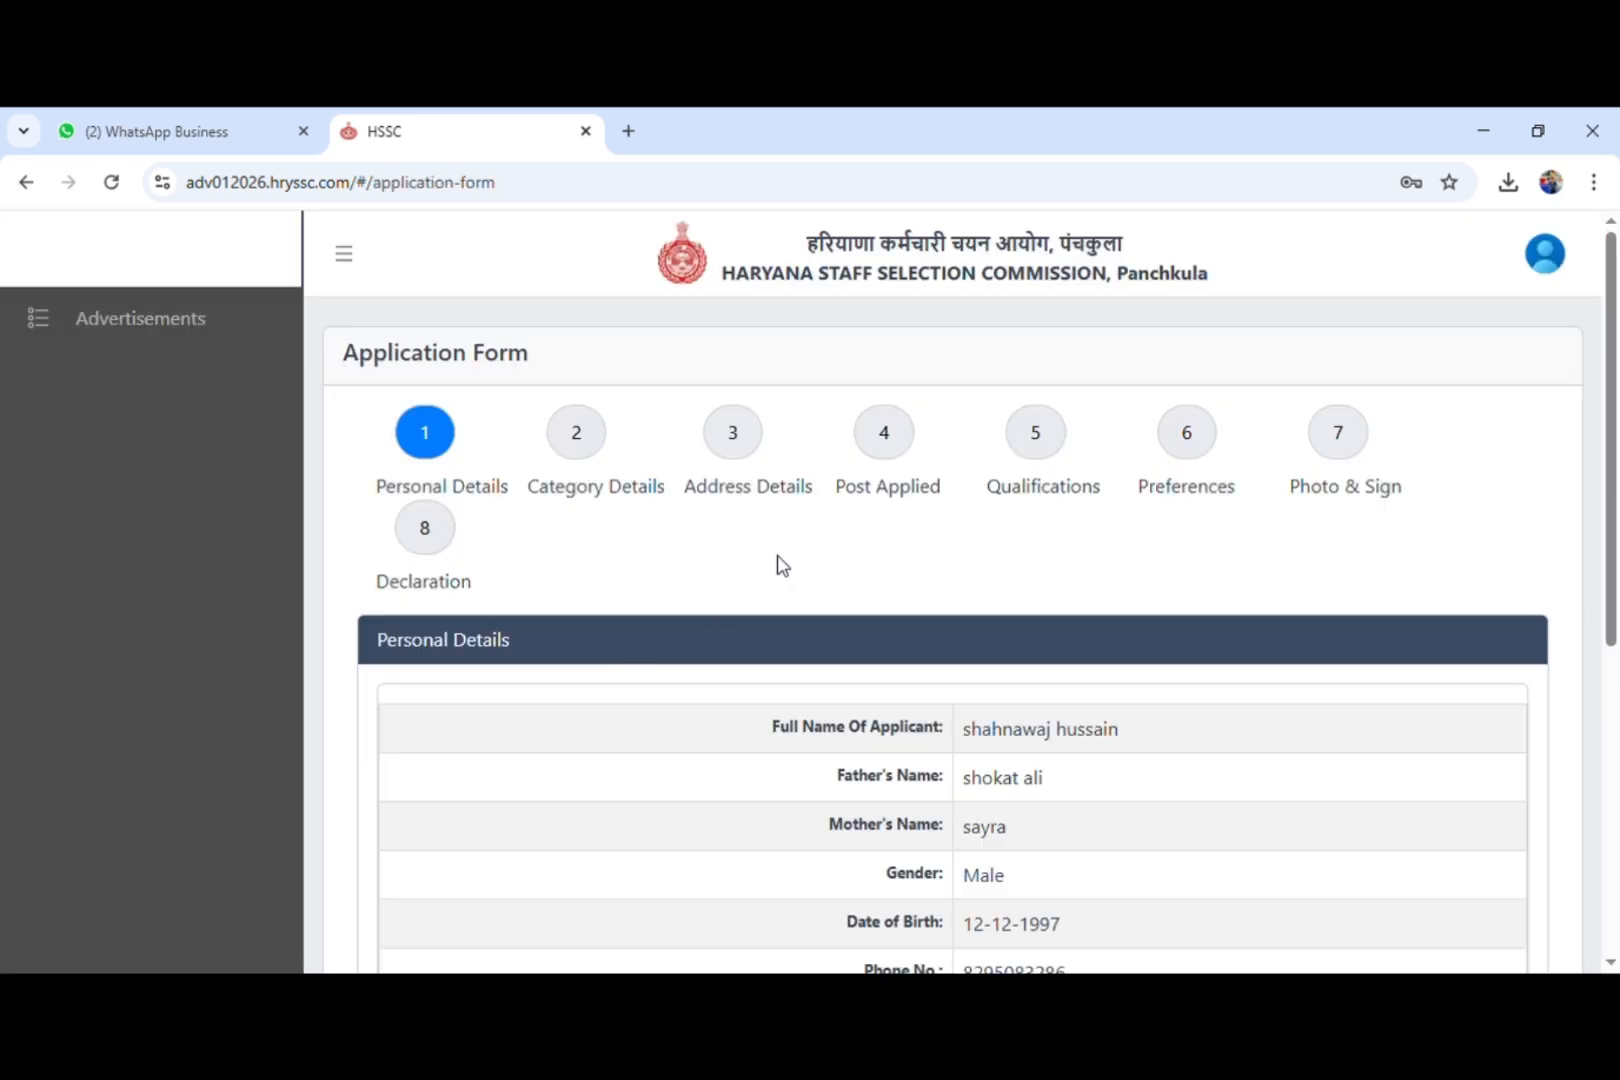
{"action": "scroll", "coordinate": [1059, 560], "scroll_direction": "down", "scroll_amount": 2}
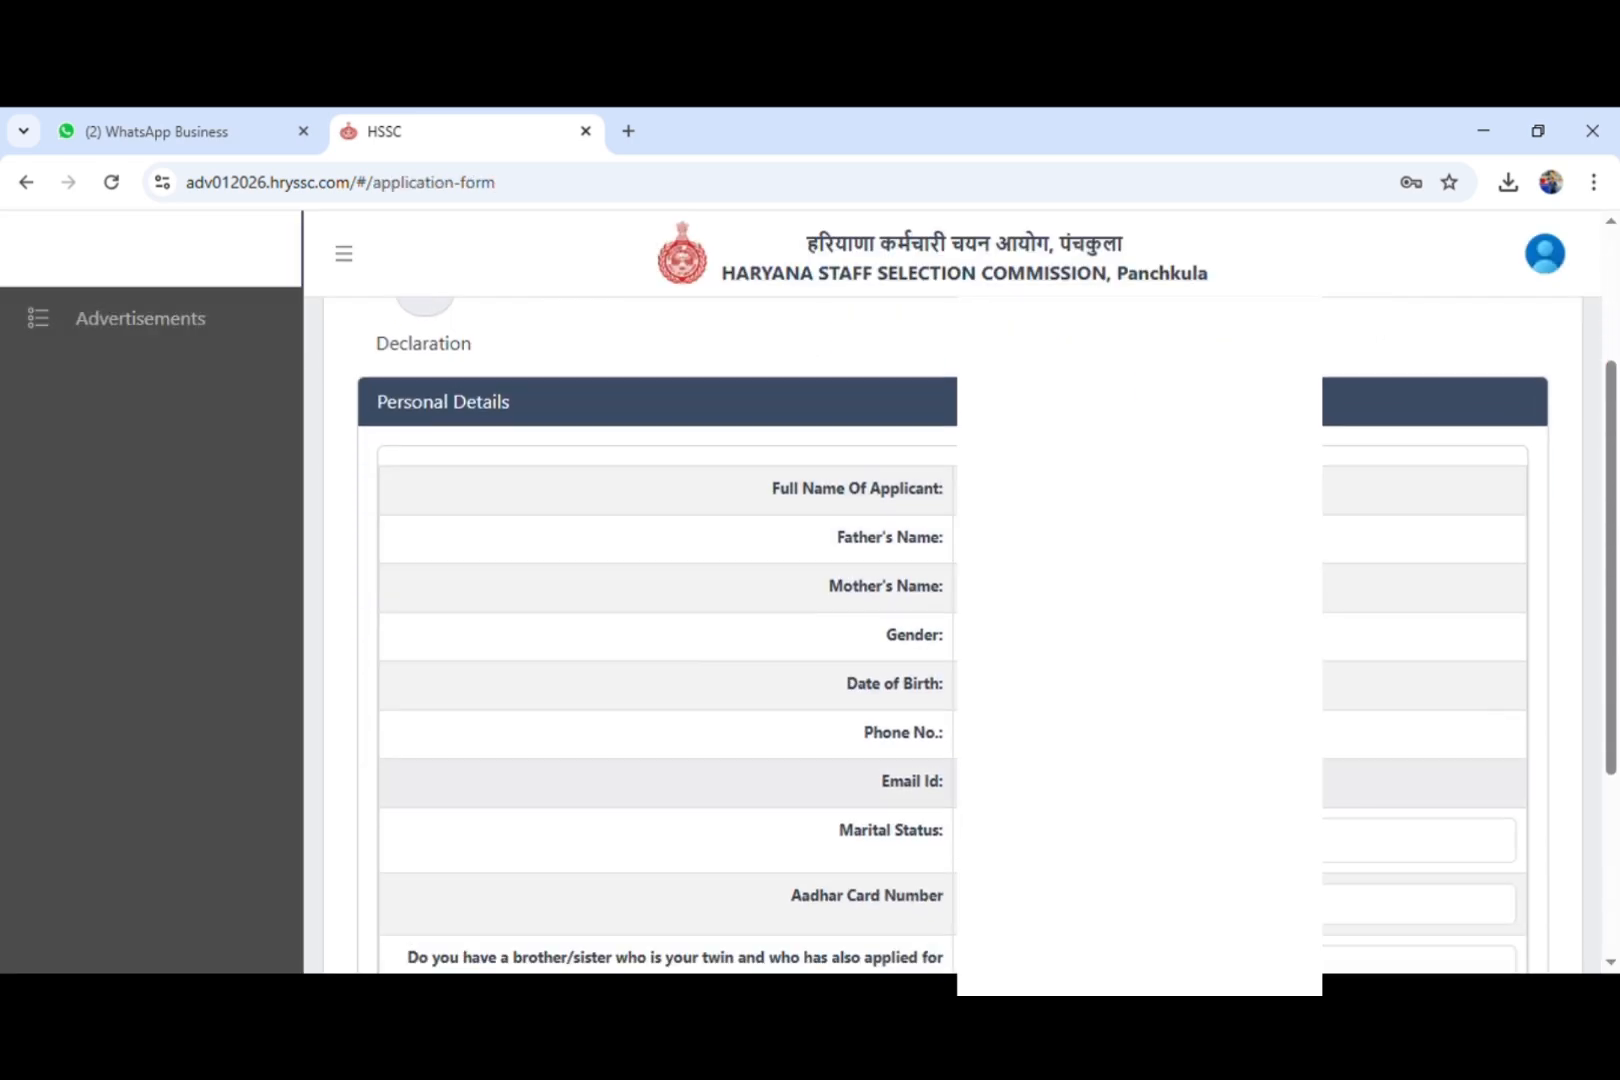
{"action": "scroll", "coordinate": [948, 732], "scroll_direction": "down", "scroll_amount": 1}
{"action": "left_click", "coordinate": [1140, 721]}
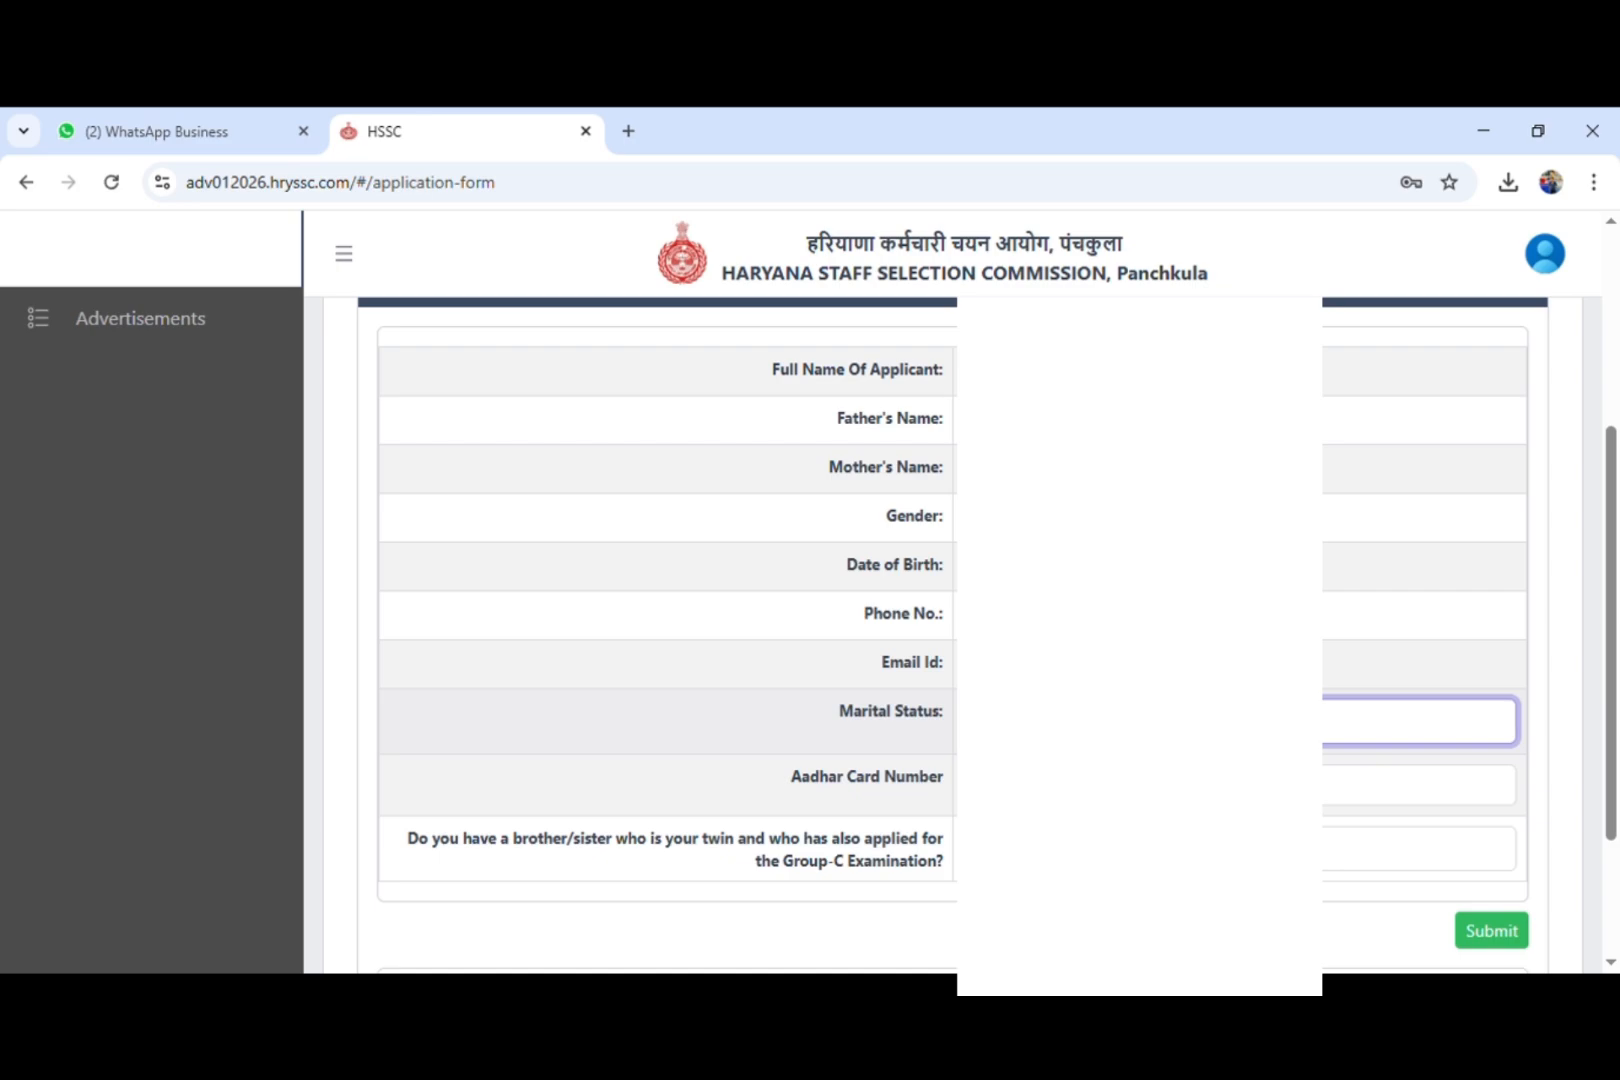
{"action": "left_click", "coordinate": [1140, 785]}
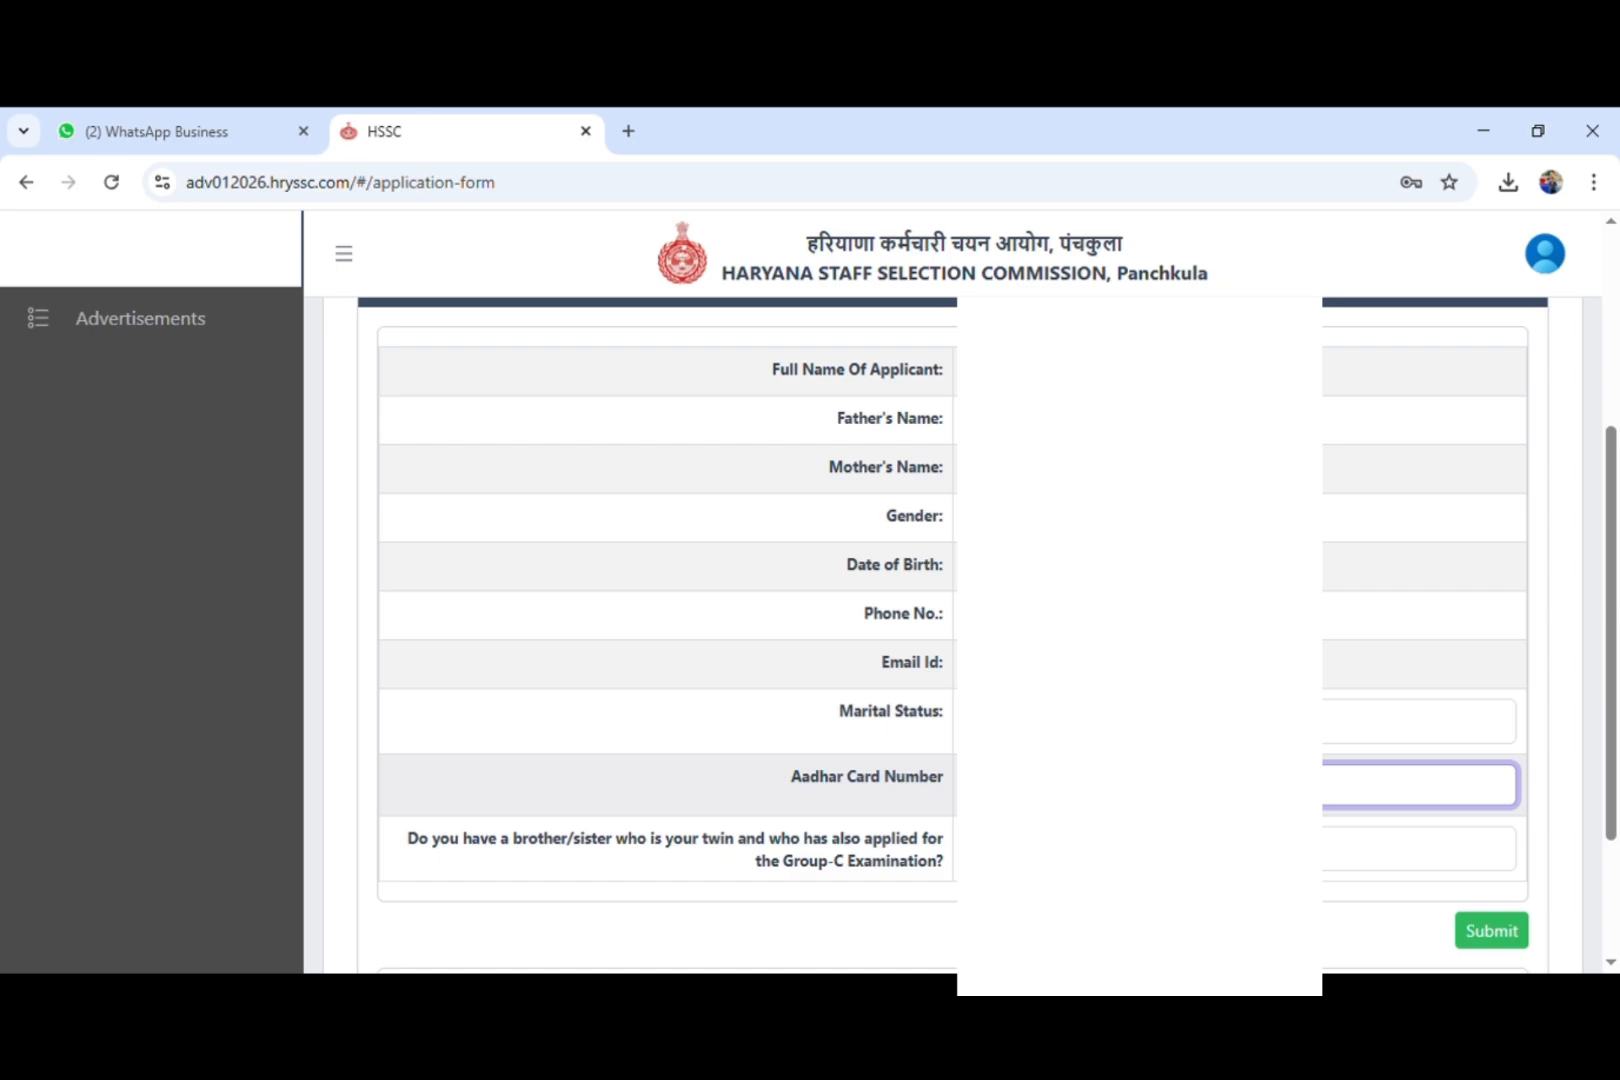
{"action": "left_click", "coordinate": [1200, 848]}
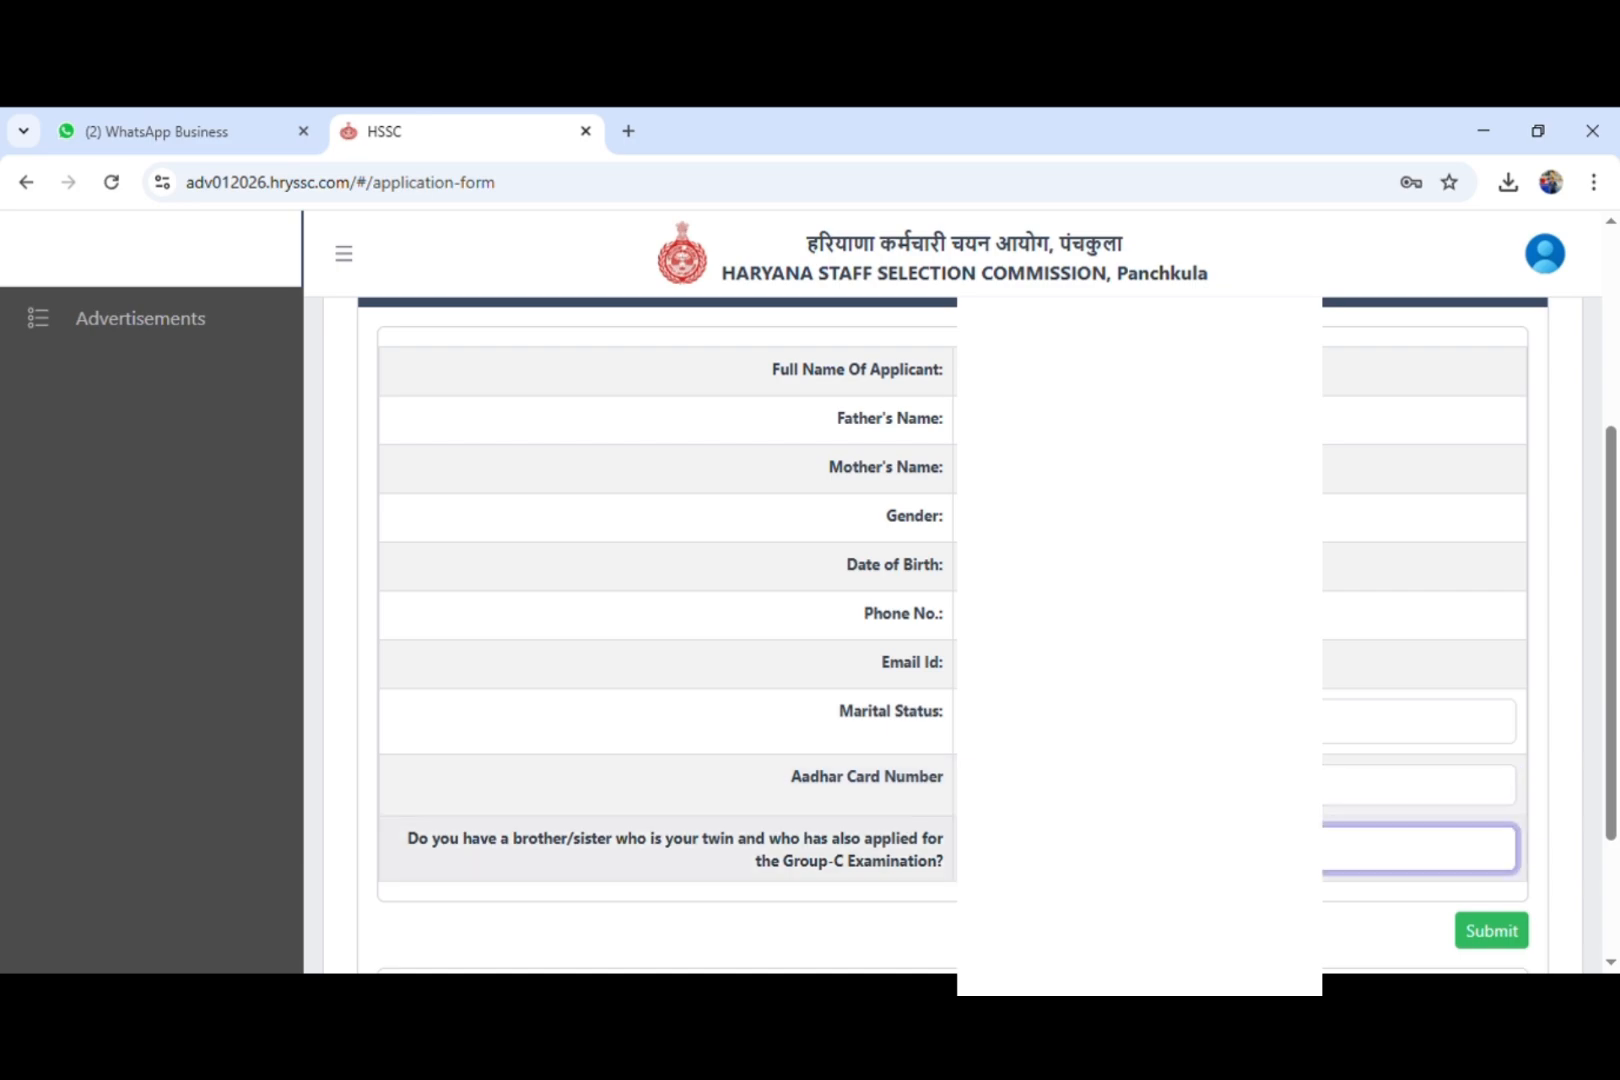
{"action": "left_click", "coordinate": [750, 856]}
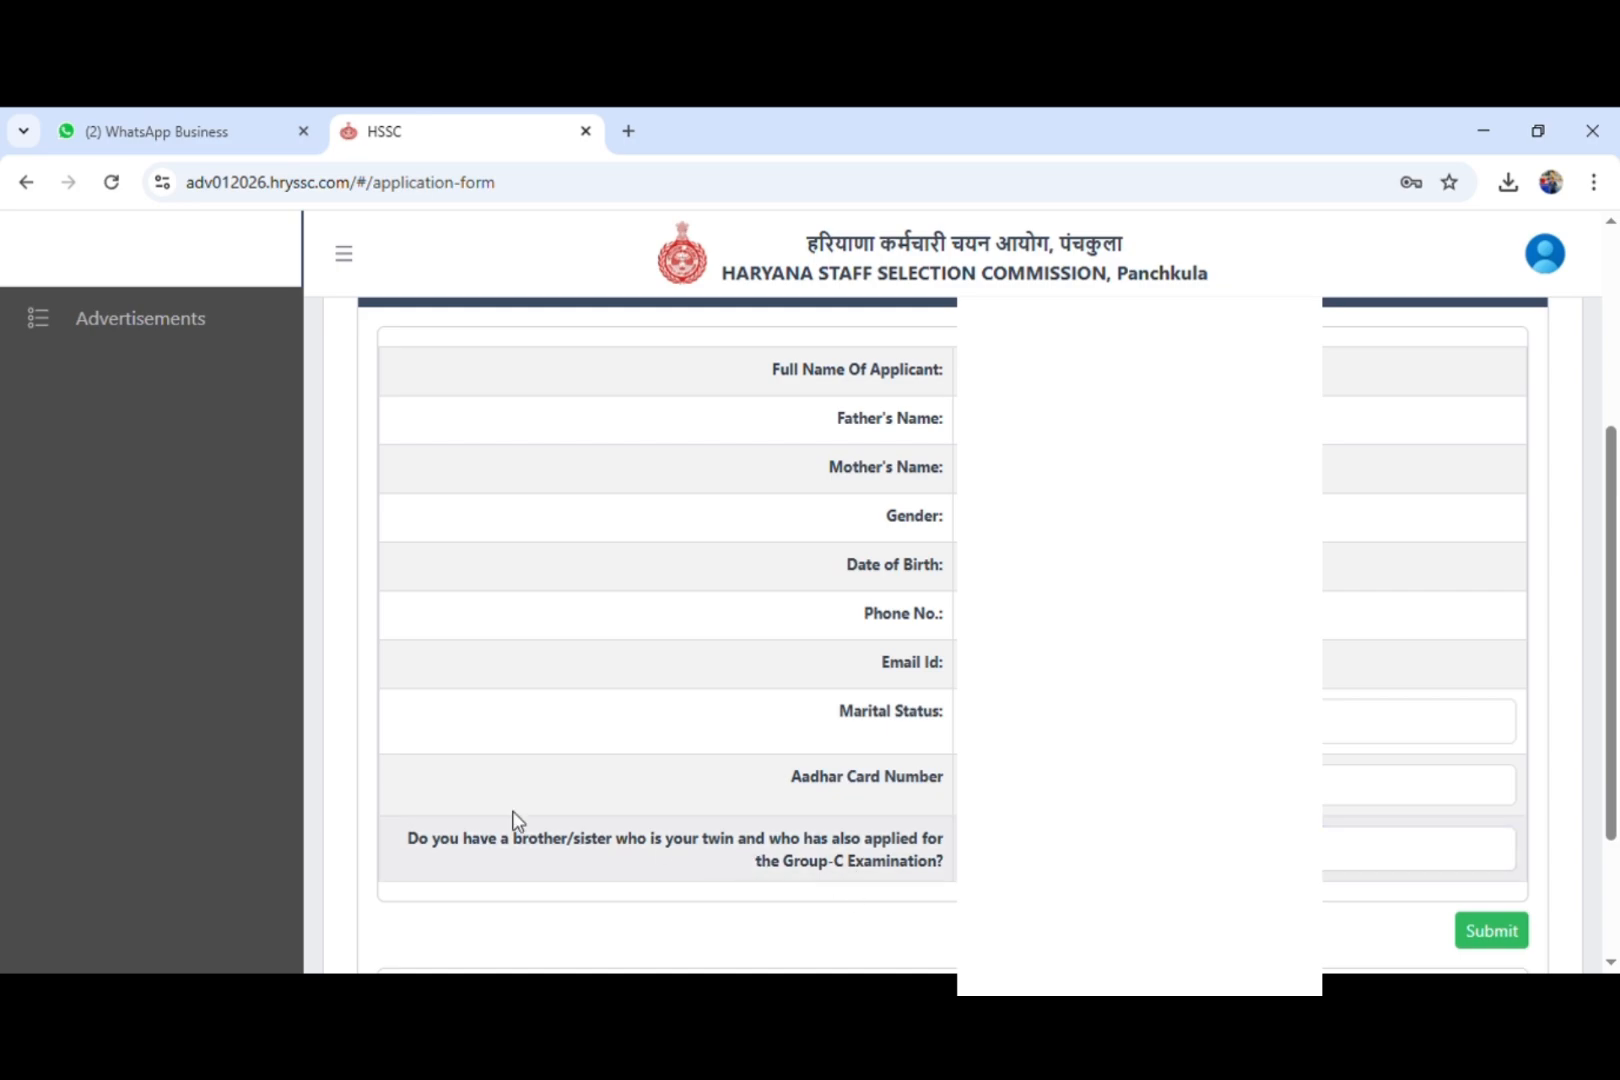
{"action": "left_click_drag", "start_coordinate": [407, 852], "coordinate": [946, 879]}
{"action": "left_click", "coordinate": [944, 877]}
{"action": "left_click", "coordinate": [1160, 849]}
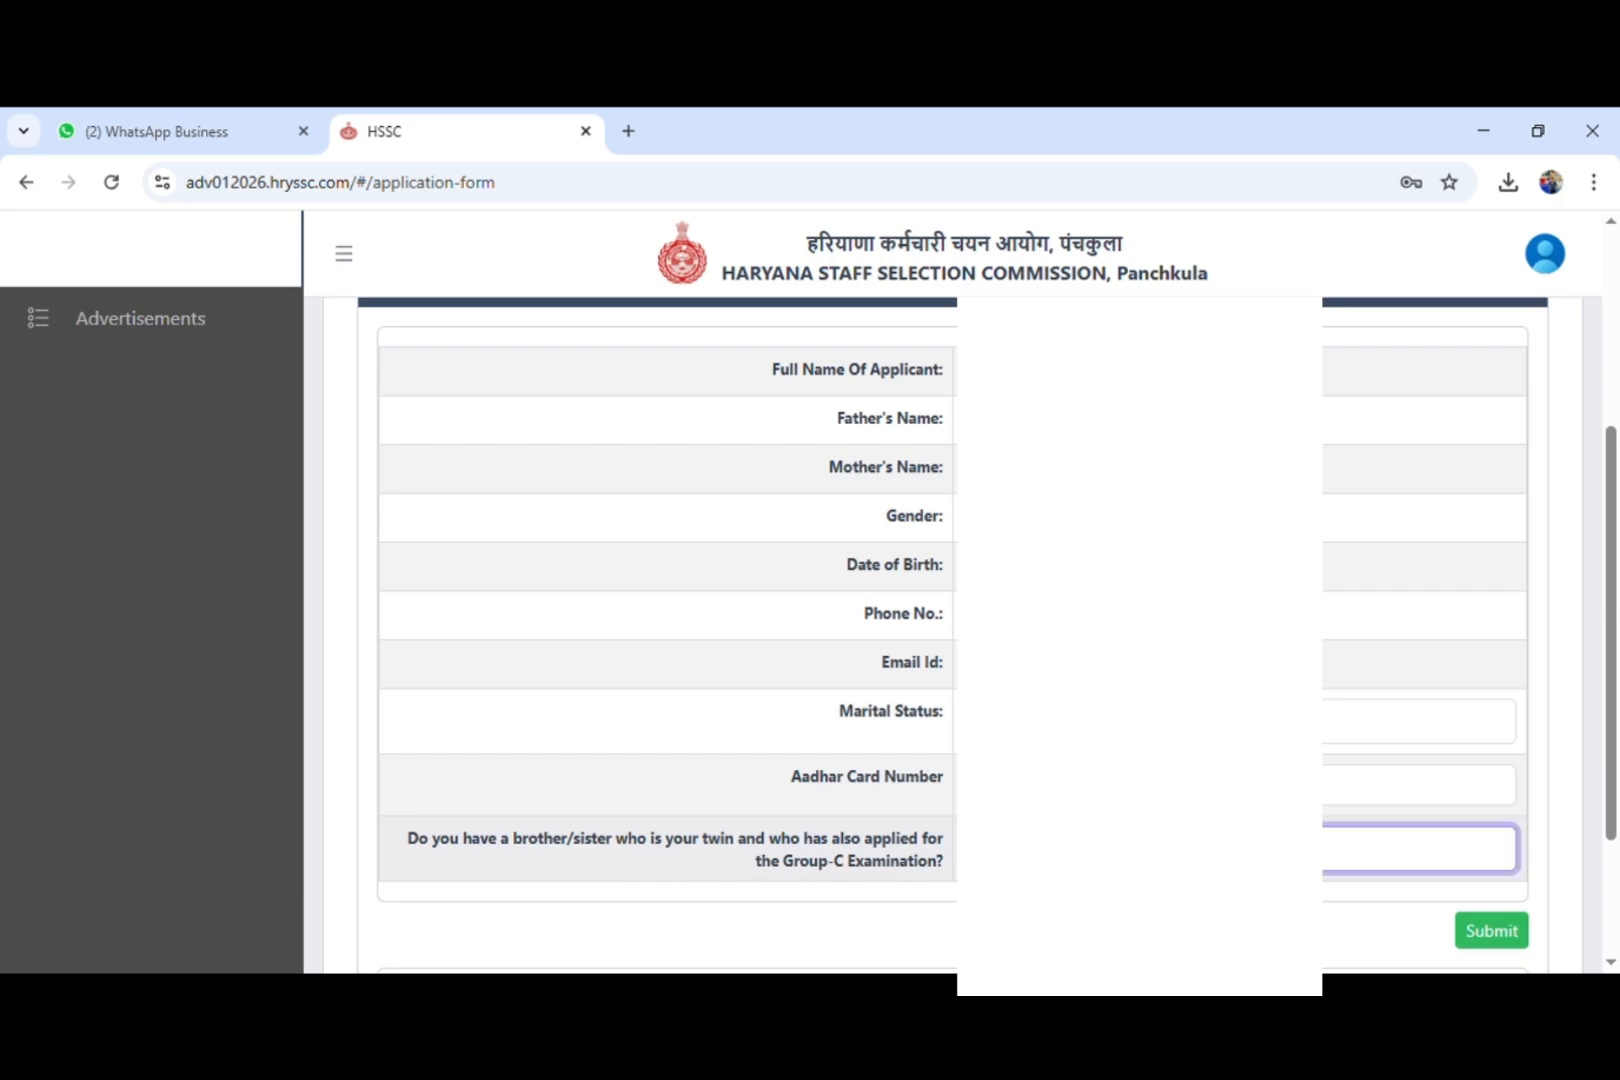
{"action": "scroll", "coordinate": [1140, 640], "scroll_direction": "down", "scroll_amount": 2}
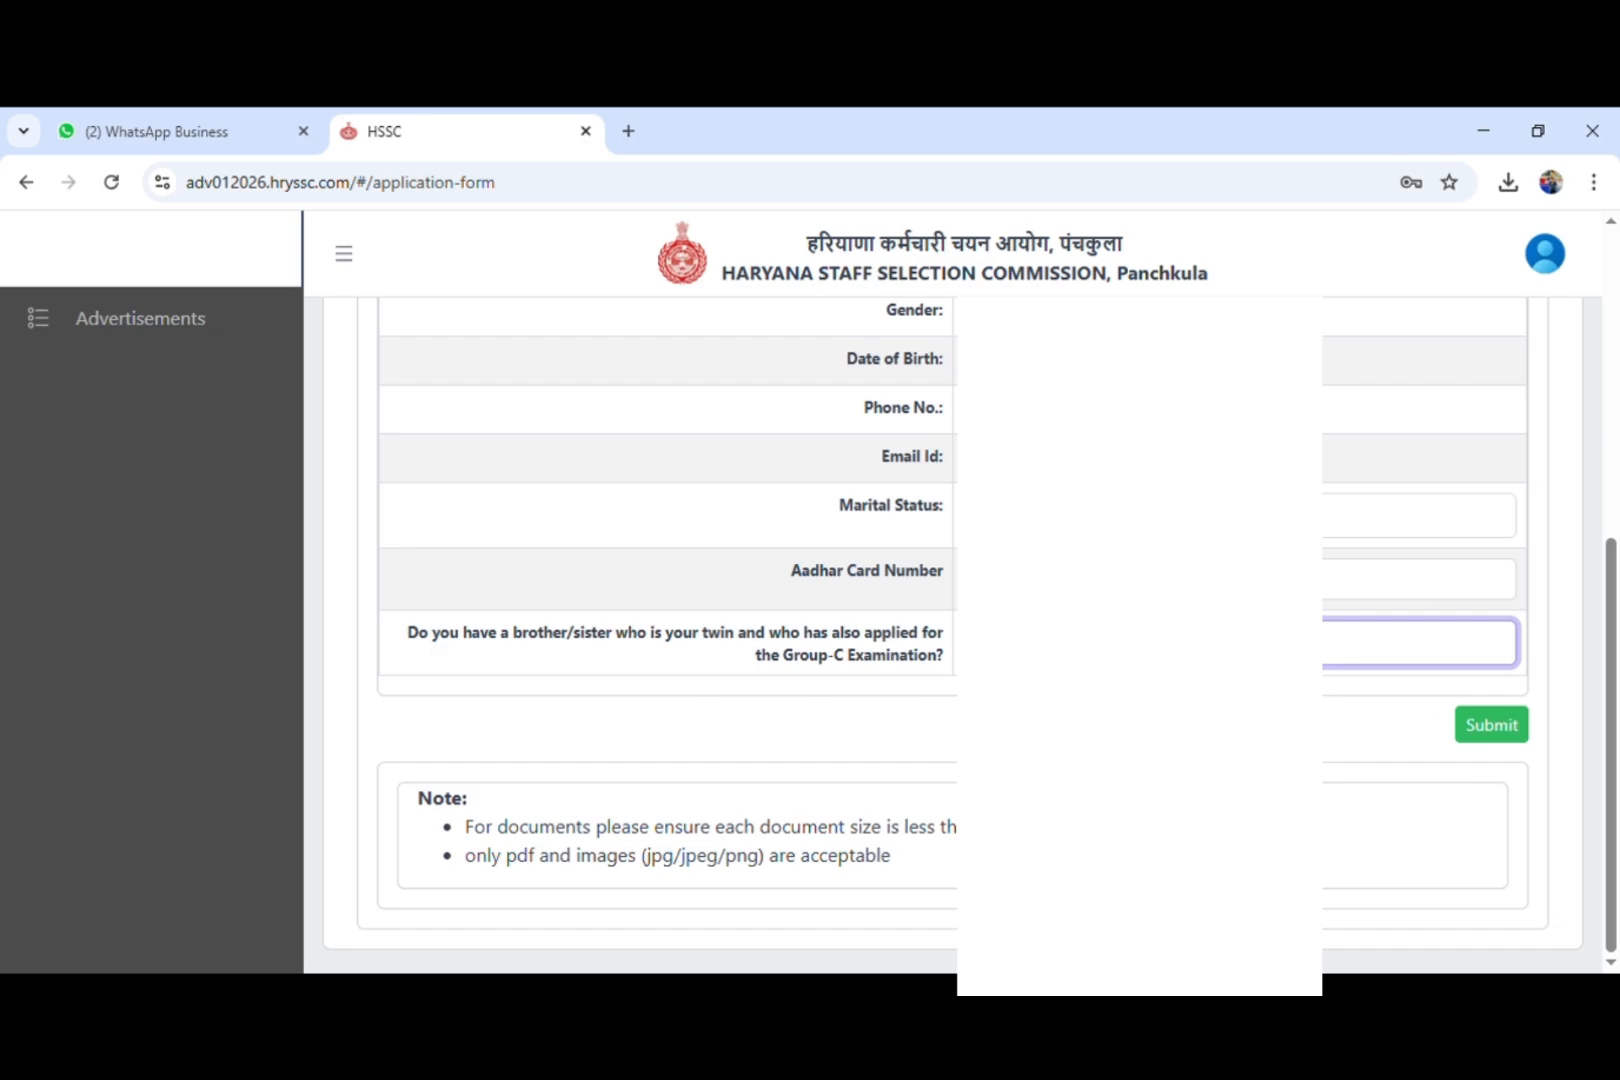
{"action": "scroll", "coordinate": [1345, 796], "scroll_direction": "up", "scroll_amount": 1}
{"action": "scroll", "coordinate": [1345, 798], "scroll_direction": "down", "scroll_amount": 1}
Save Personal Details, answer Yes to Haryana residency, and begin entering the PPP Family ID
{"action": "left_click", "coordinate": [1490, 725]}
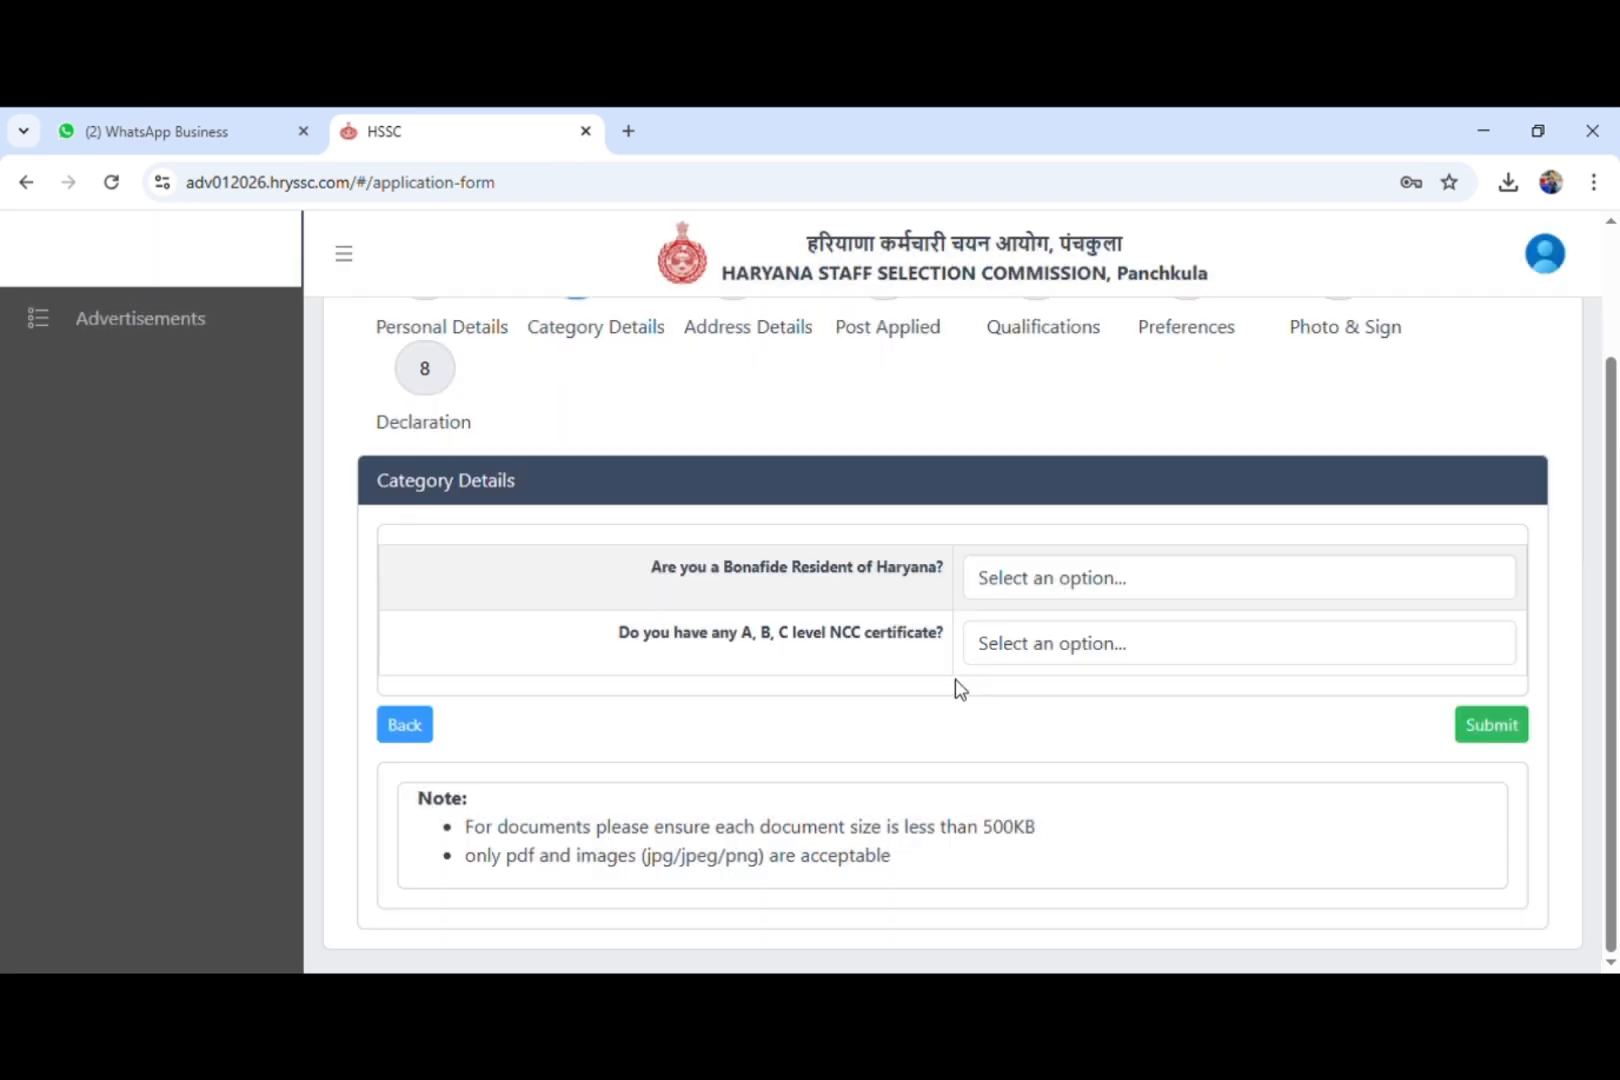
{"action": "left_click", "coordinate": [1008, 594]}
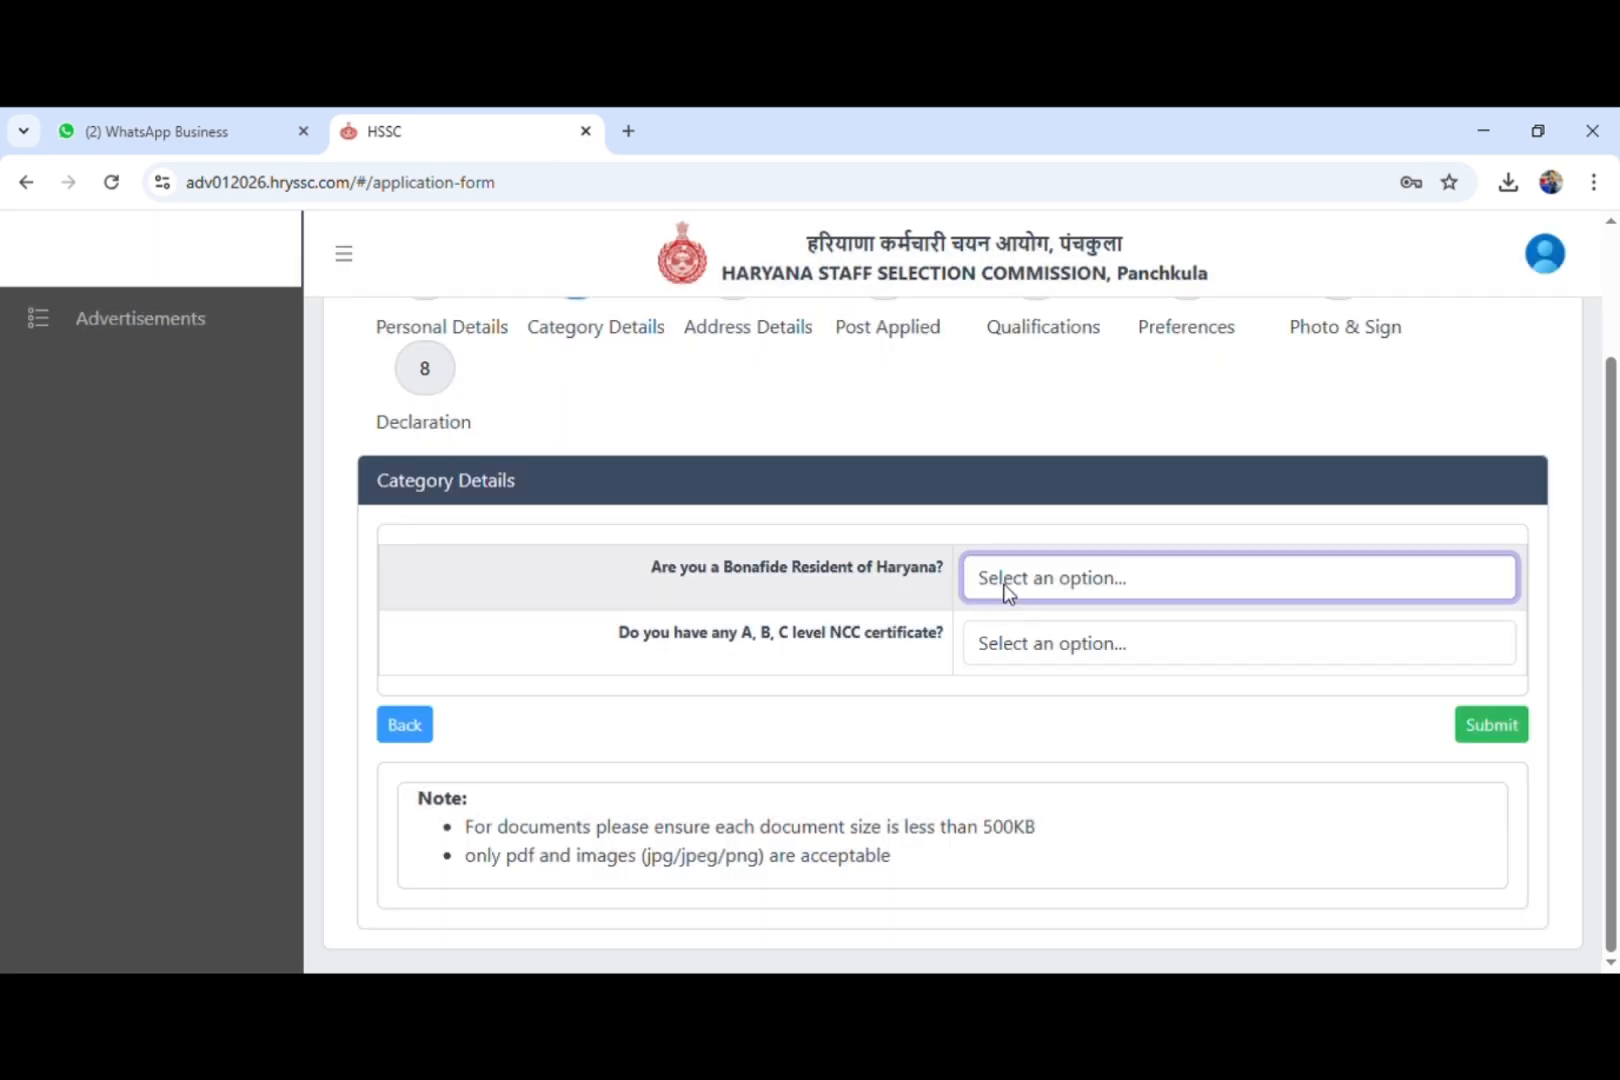
{"action": "key", "text": "Down"}
{"action": "left_click", "coordinate": [1012, 657]}
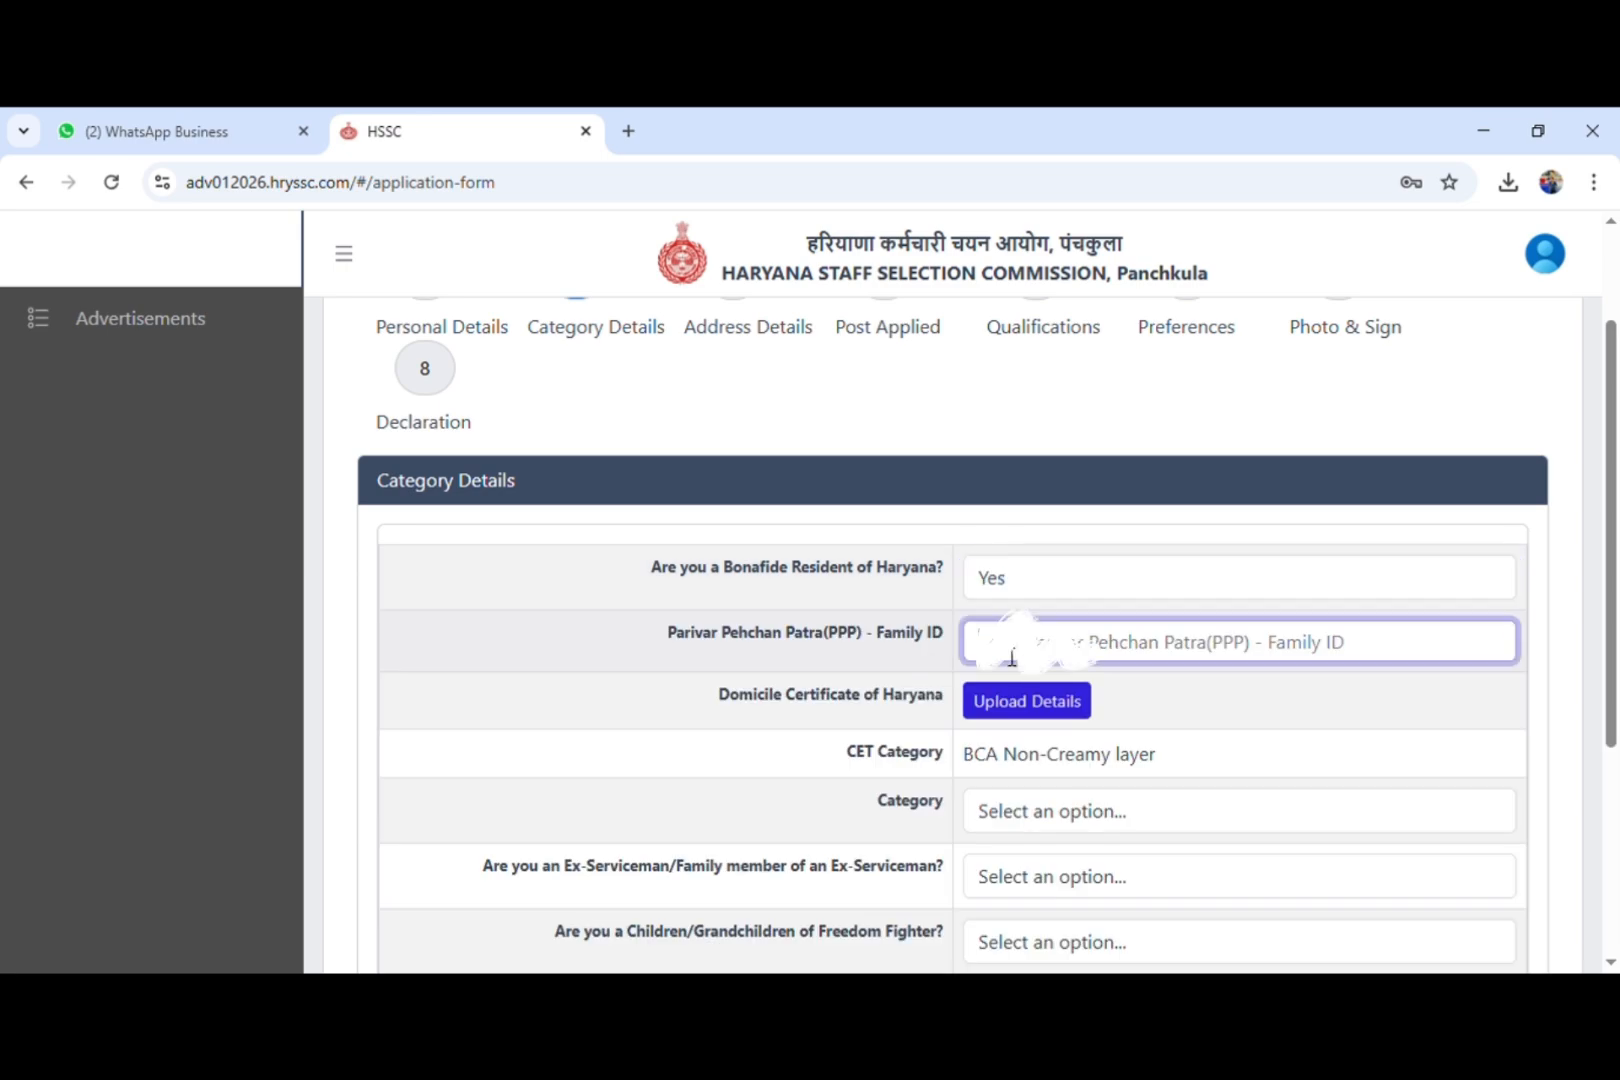
{"action": "type", "text": "1"}
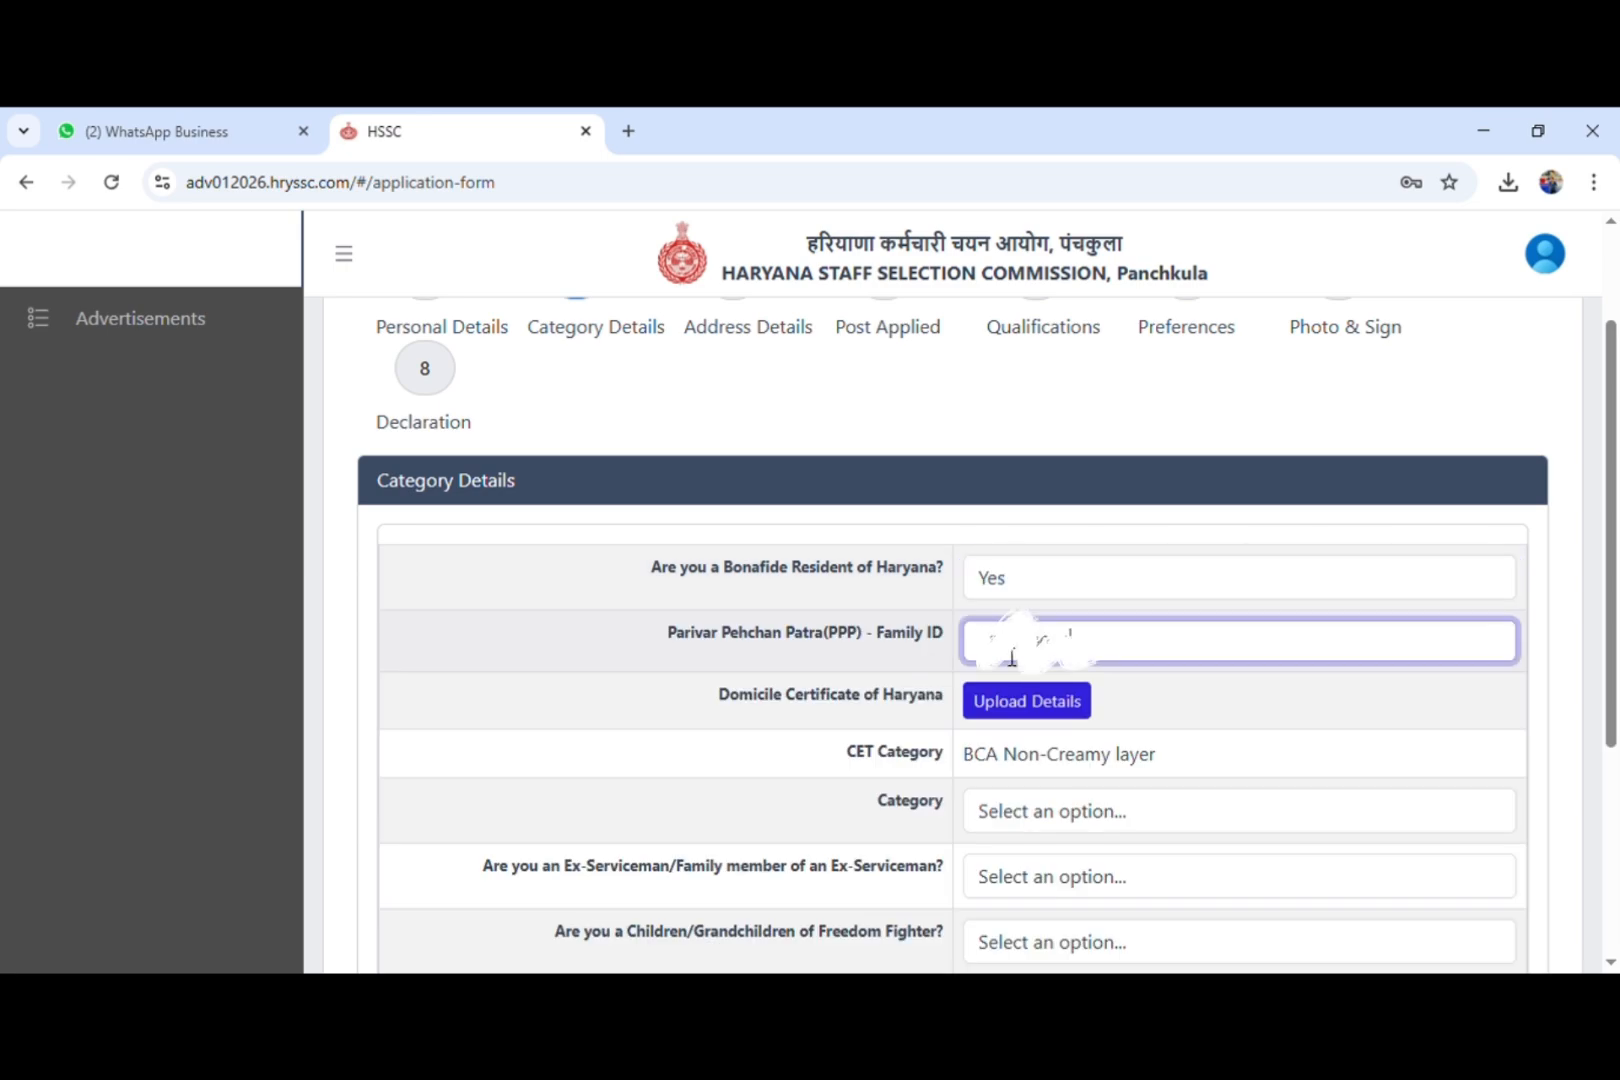
{"action": "scroll", "coordinate": [1015, 640], "scroll_direction": "down", "scroll_amount": 3}
In the domicile certificate form, paste the certificate number and set issue date 03/11/2024
{"action": "left_click", "coordinate": [1027, 468]}
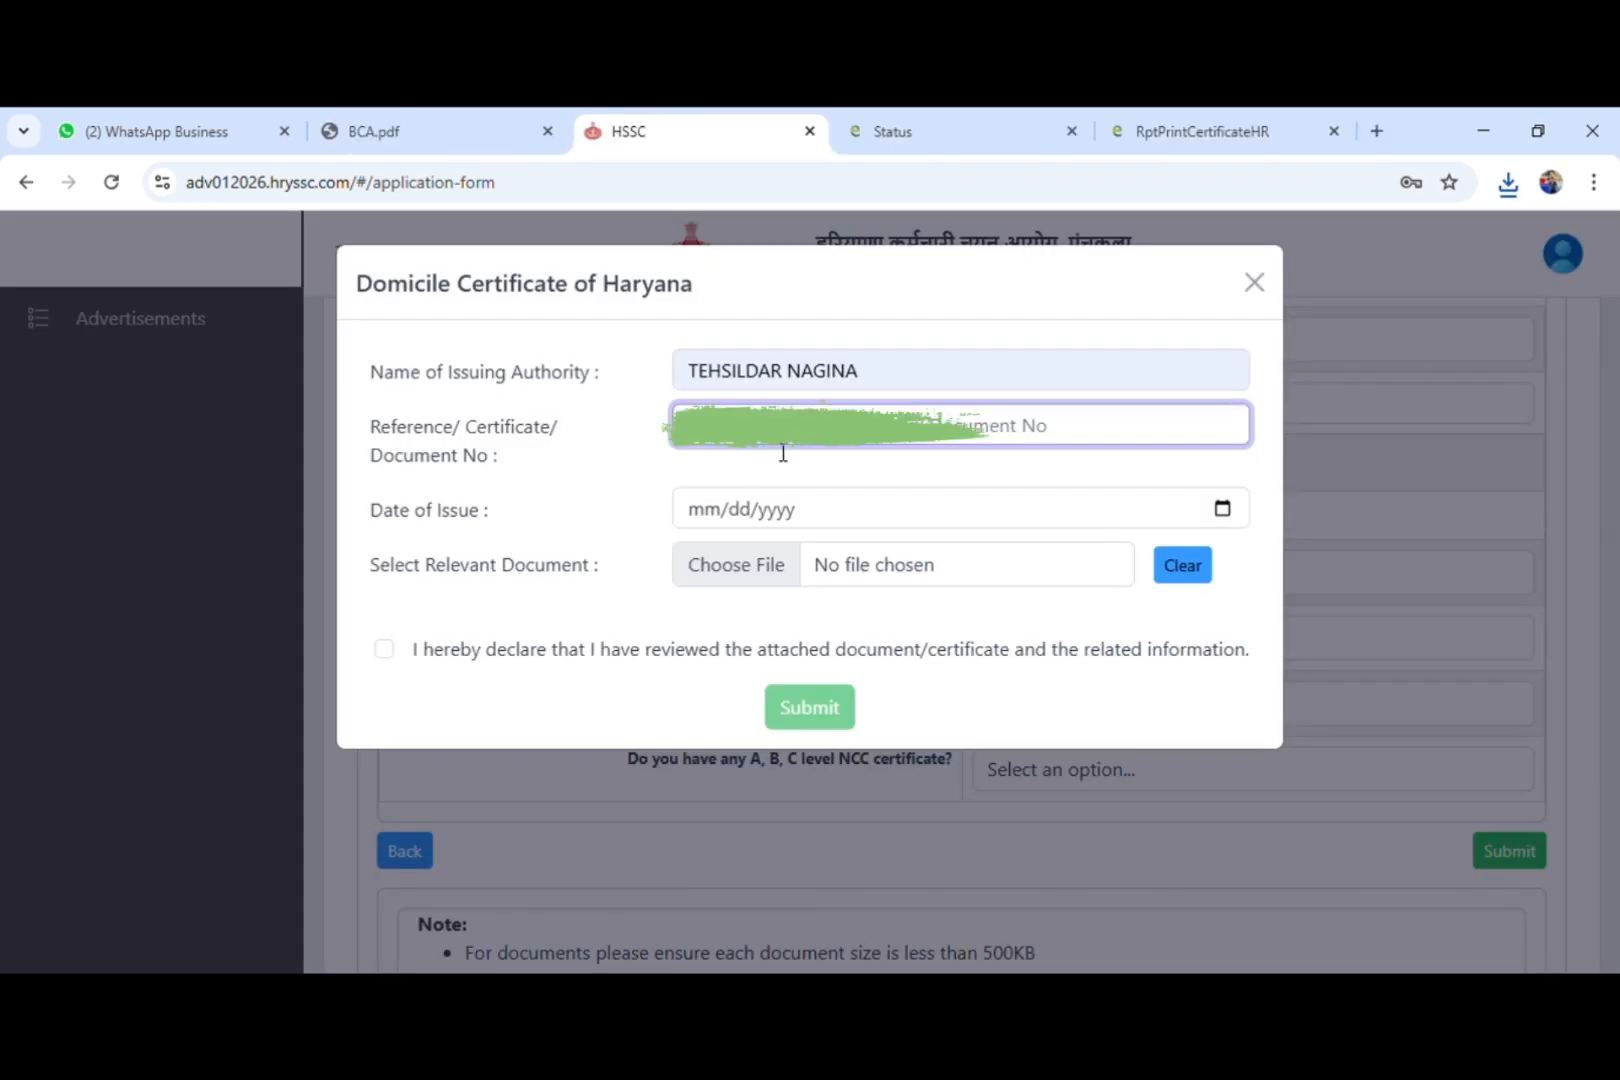
{"action": "key", "text": "ctrl+v"}
{"action": "left_click", "coordinate": [743, 517]}
{"action": "left_click", "coordinate": [715, 508]}
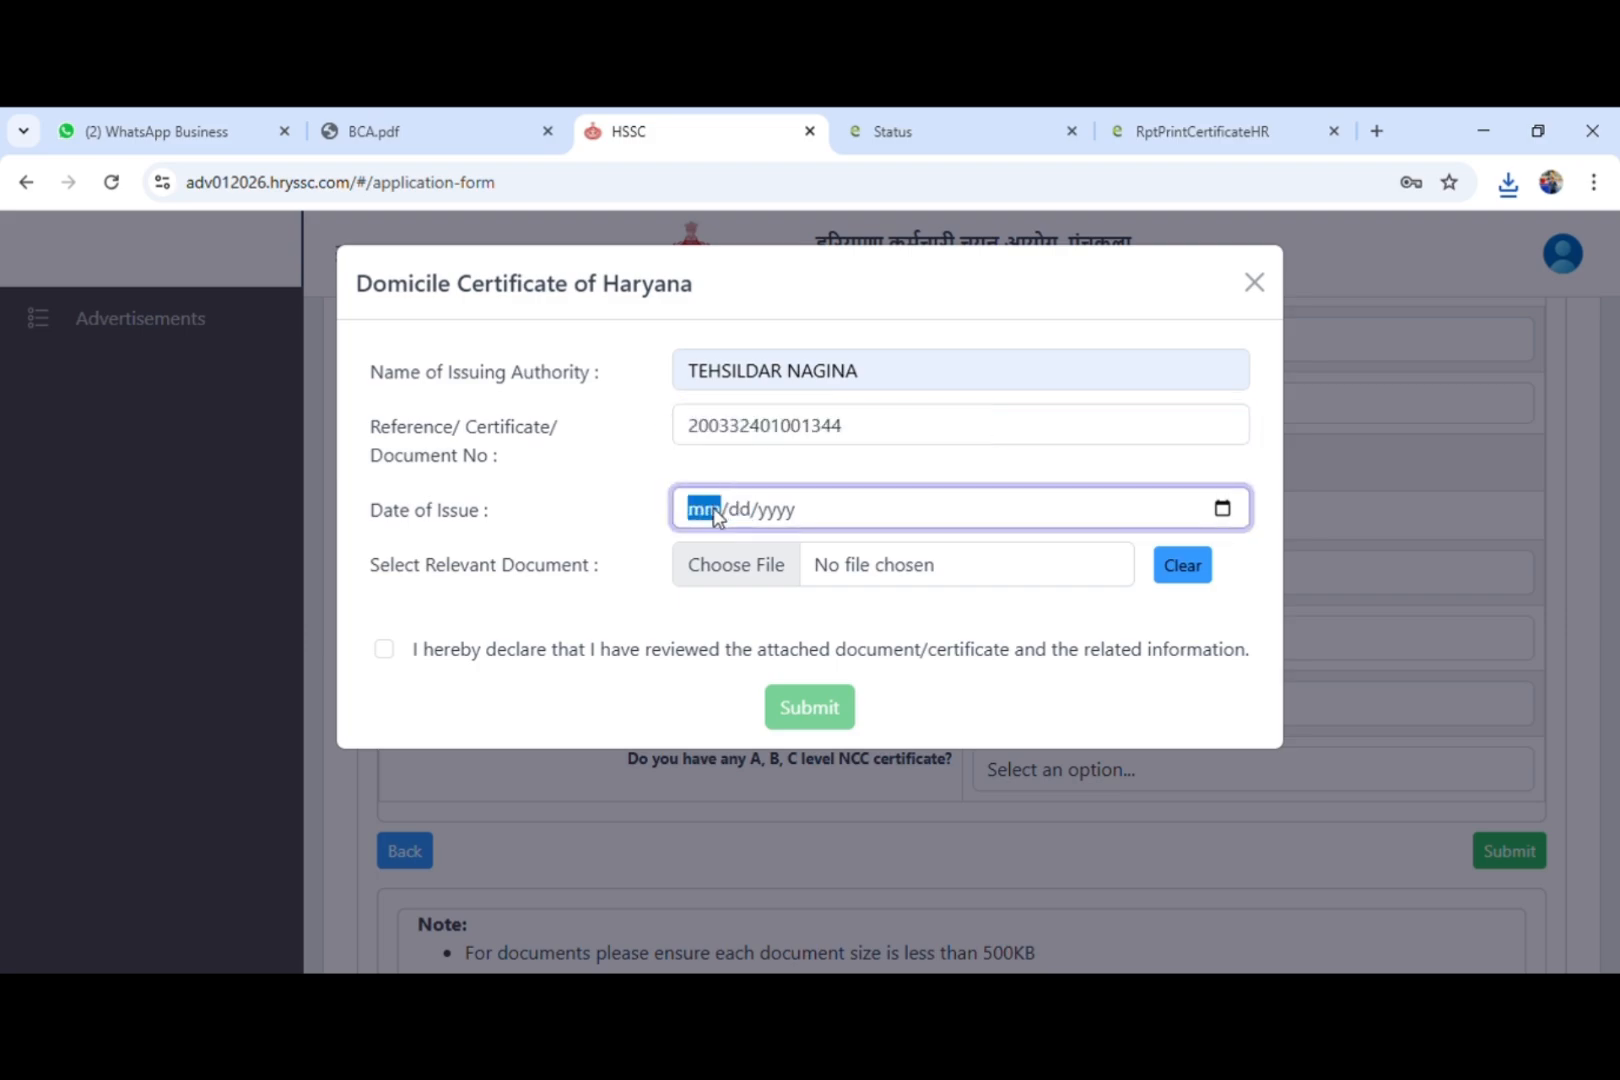
{"action": "type", "text": "03/11/2024"}
{"action": "left_click", "coordinate": [610, 625]}
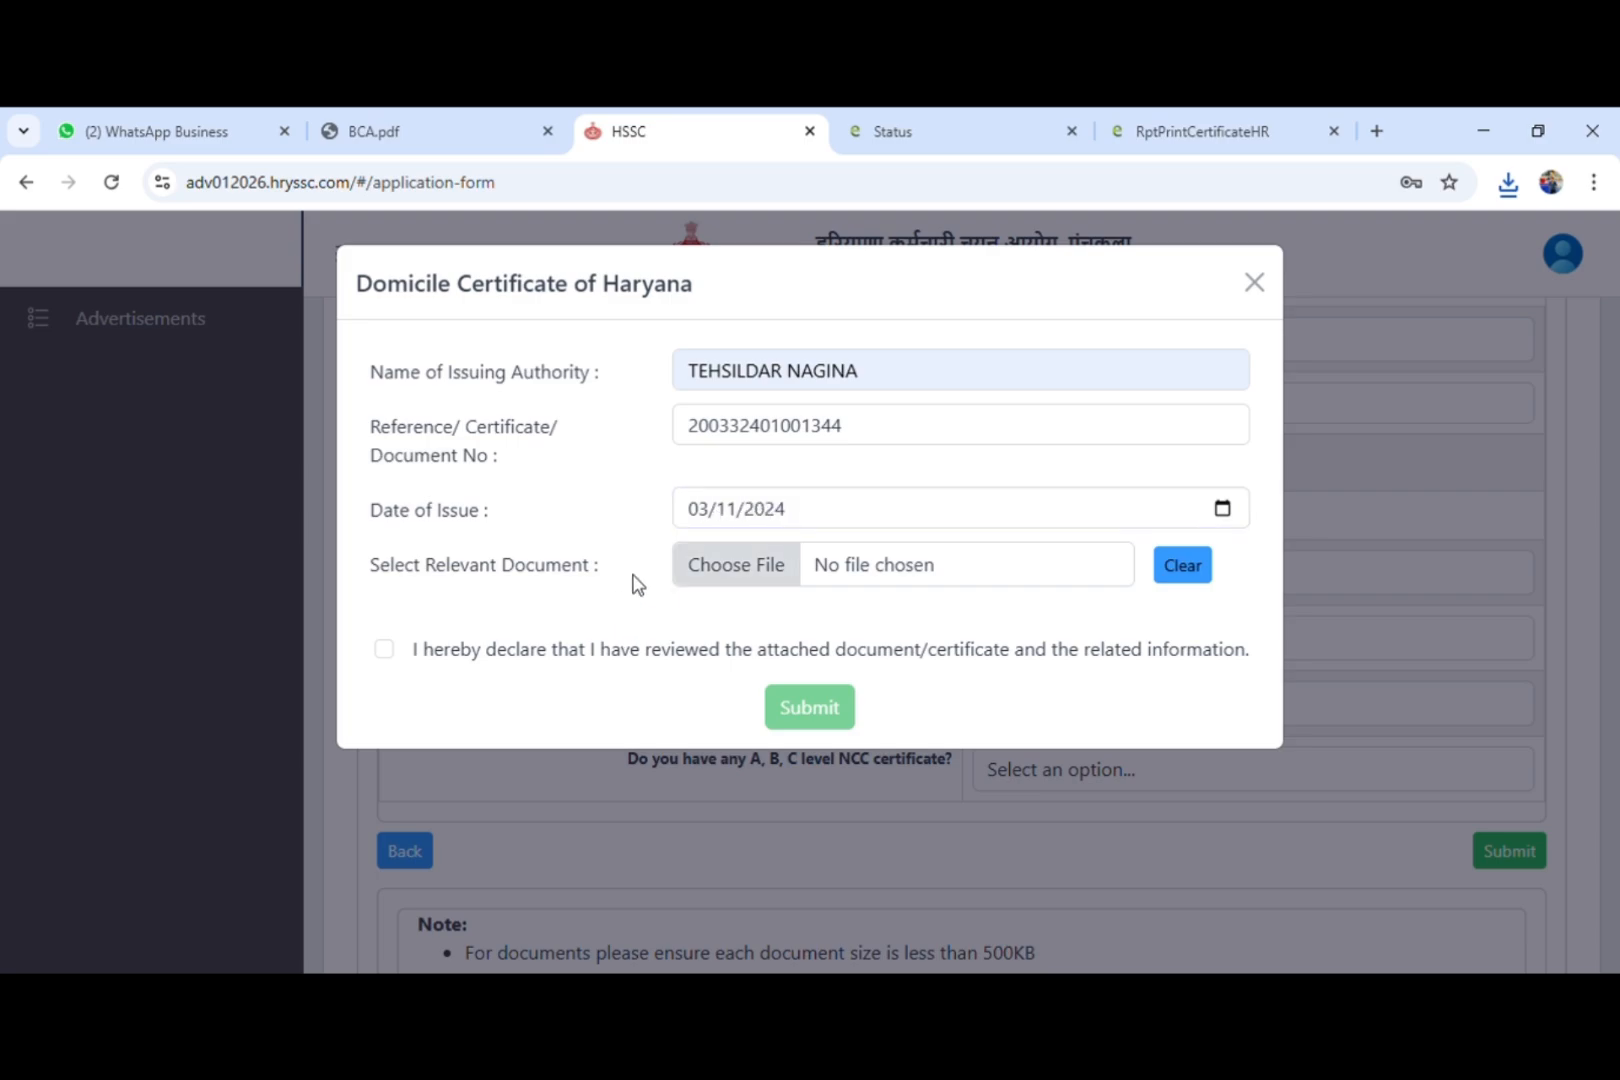
Attach RESIDENCE.pdf, tick the review declaration, and submit the domicile details
{"action": "left_click", "coordinate": [712, 567]}
{"action": "double_click", "coordinate": [616, 466]}
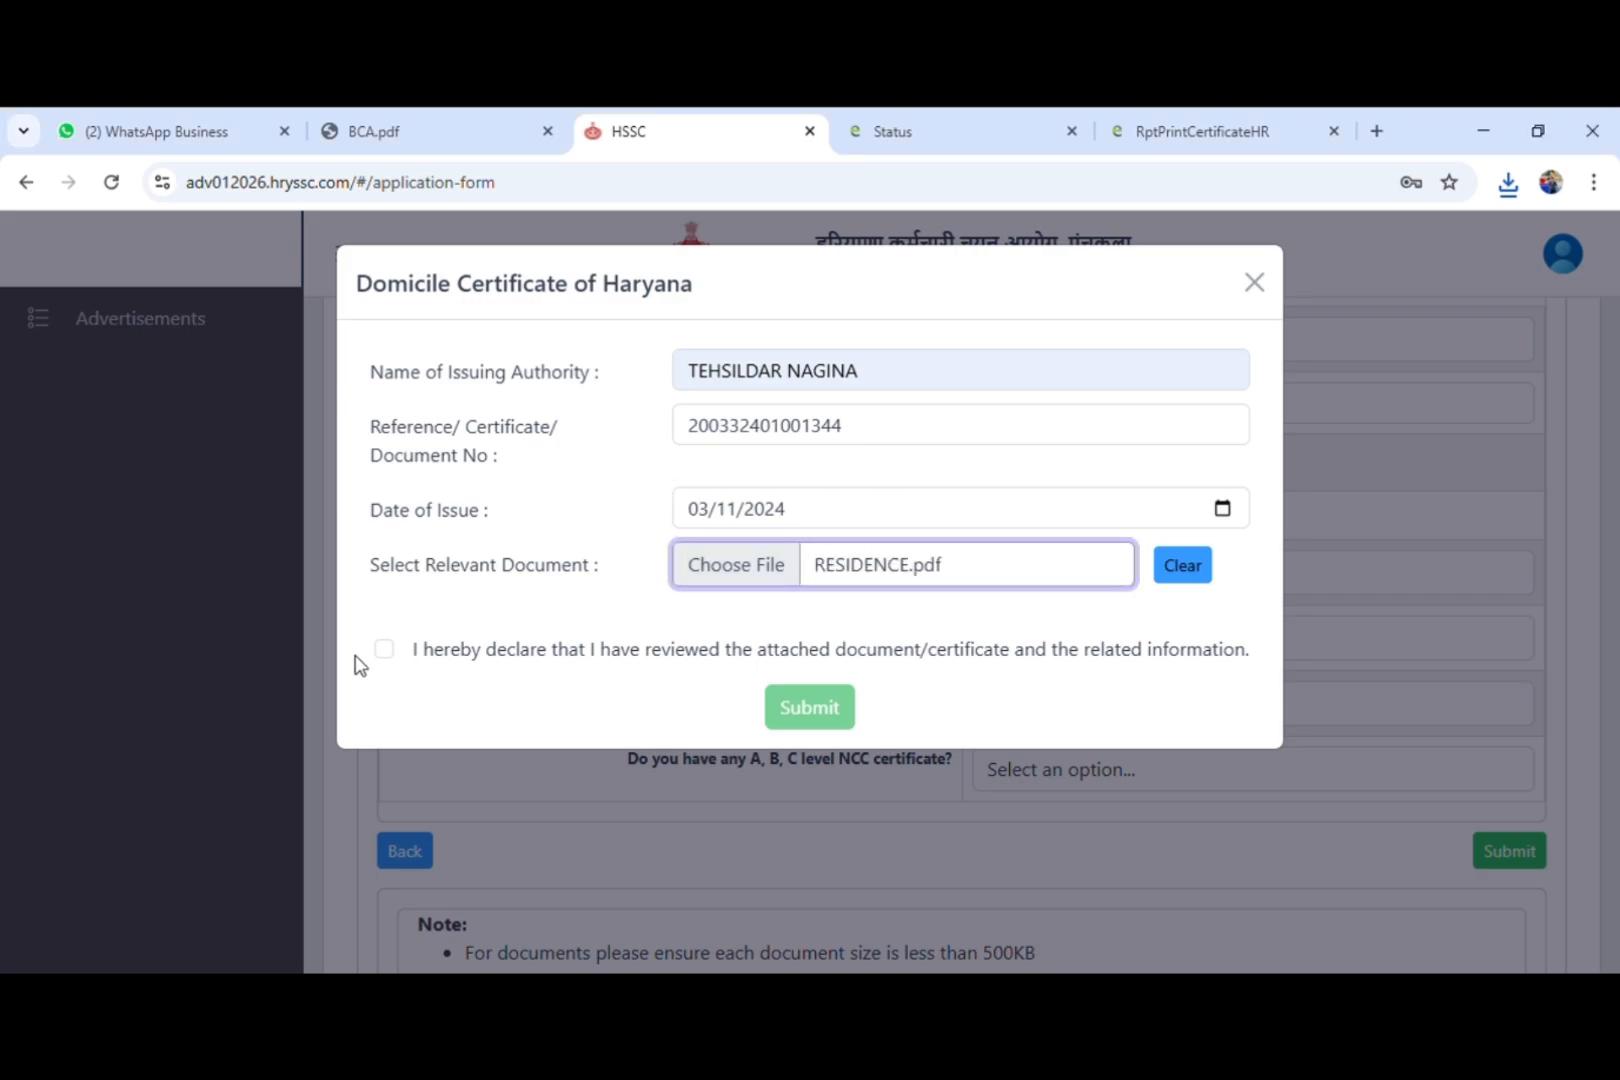
{"action": "left_click", "coordinate": [385, 649]}
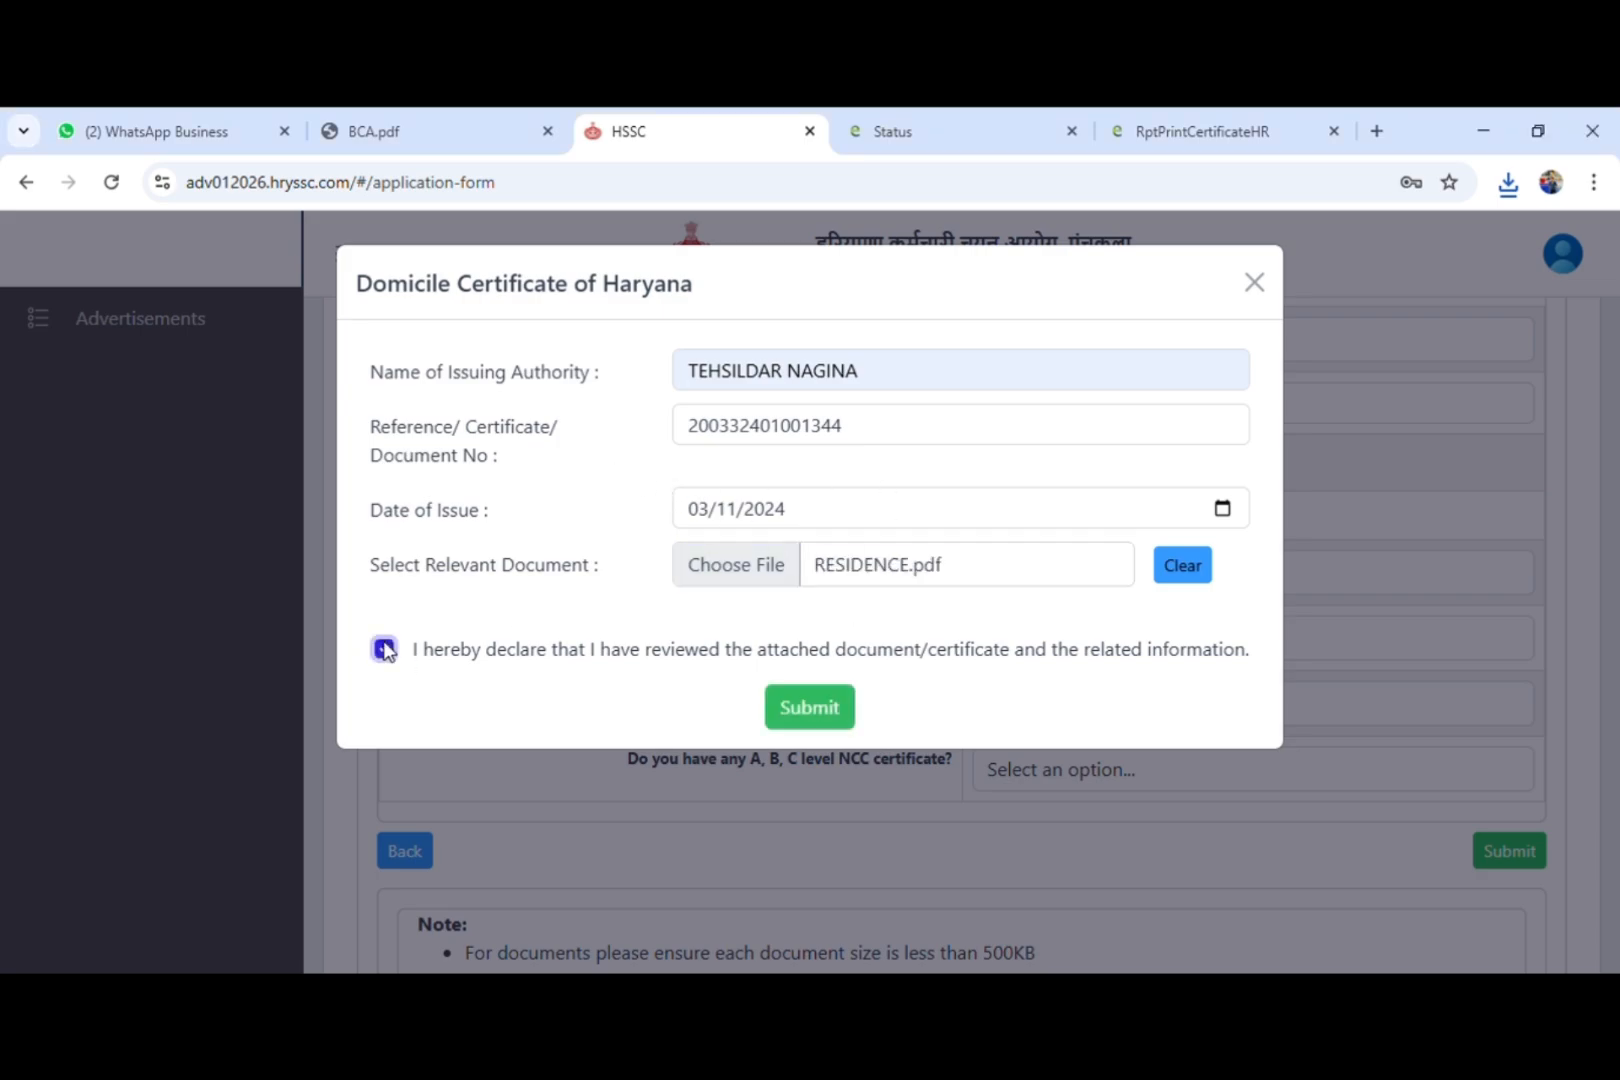
{"action": "left_click", "coordinate": [822, 703]}
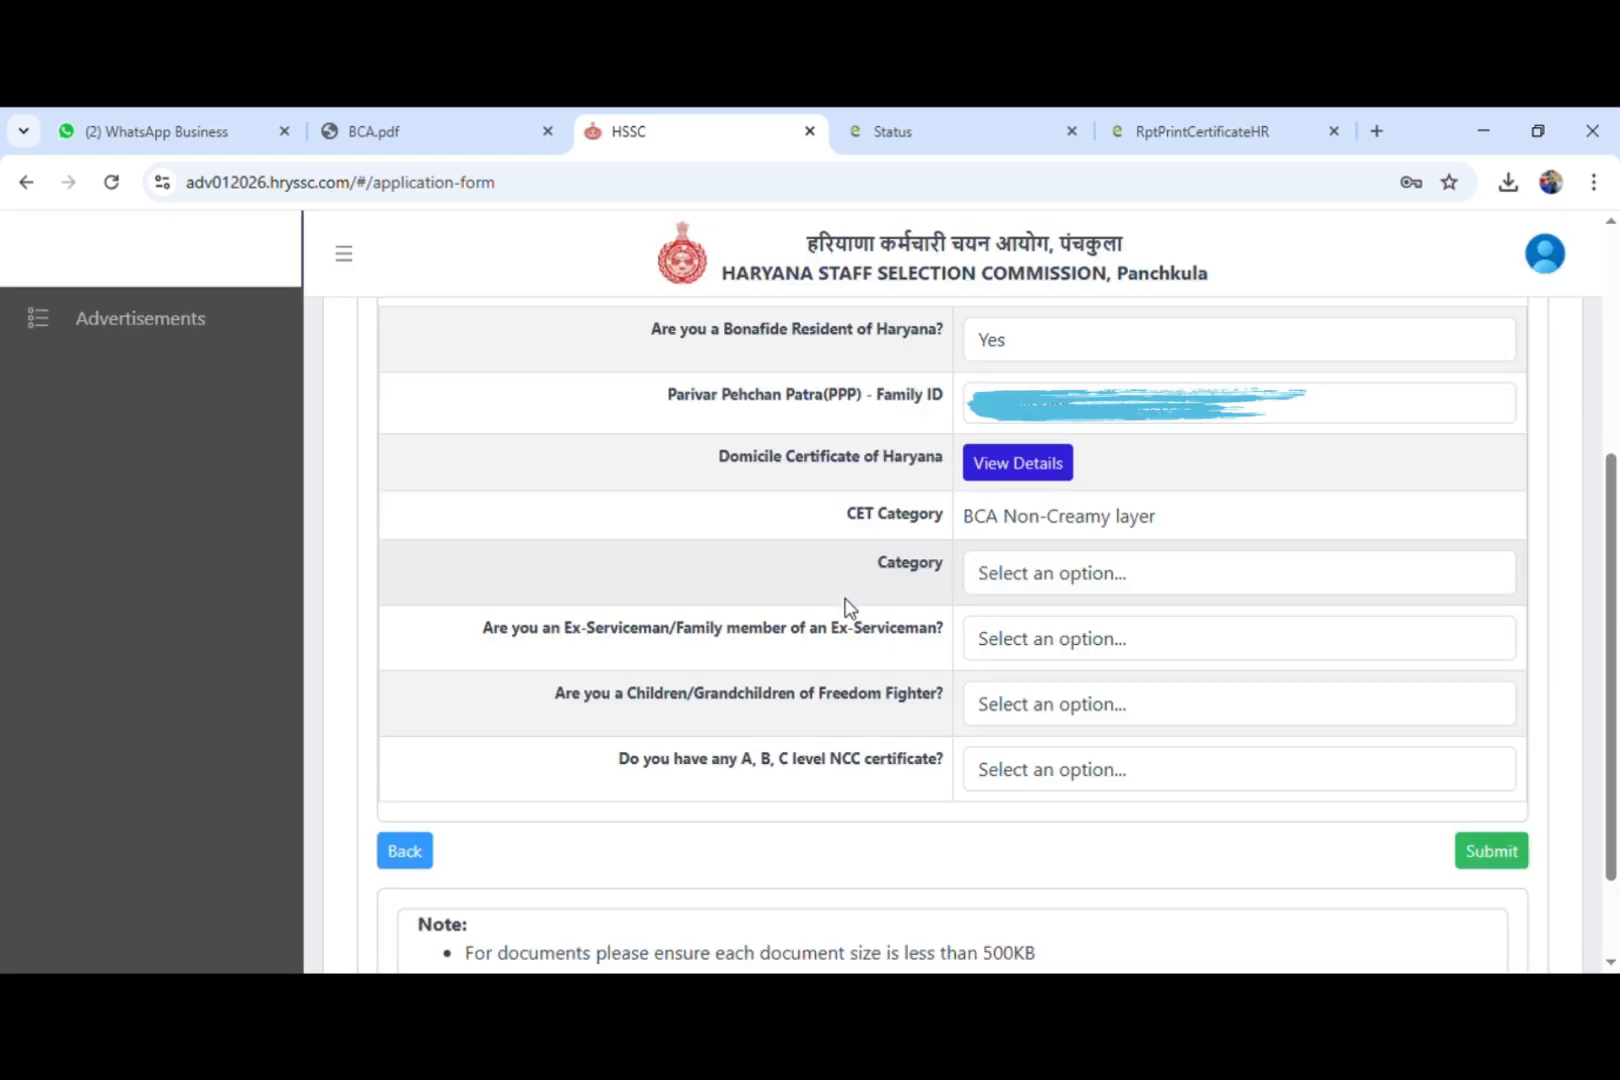
Choose BCA Non-Creamy layer as the category and start the certificate's issuing authority as ADC
{"action": "scroll", "coordinate": [955, 530], "scroll_direction": "down", "scroll_amount": 2}
{"action": "left_click", "coordinate": [998, 460]}
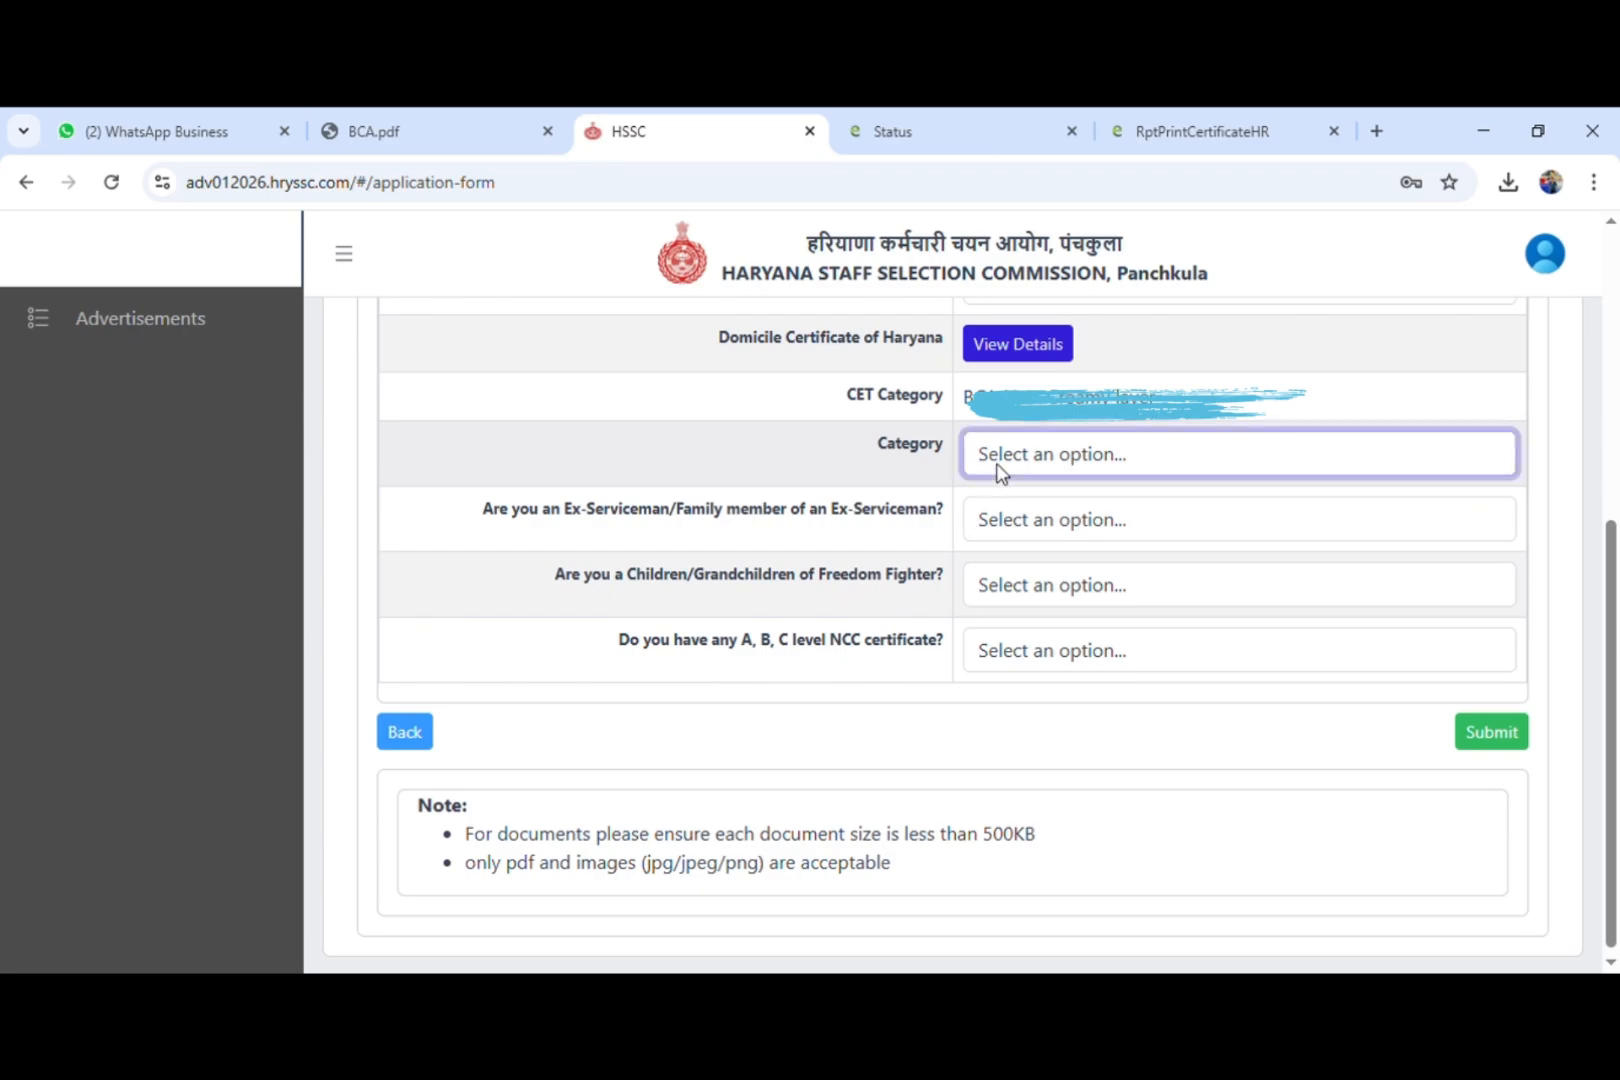
{"action": "left_click", "coordinate": [1024, 572]}
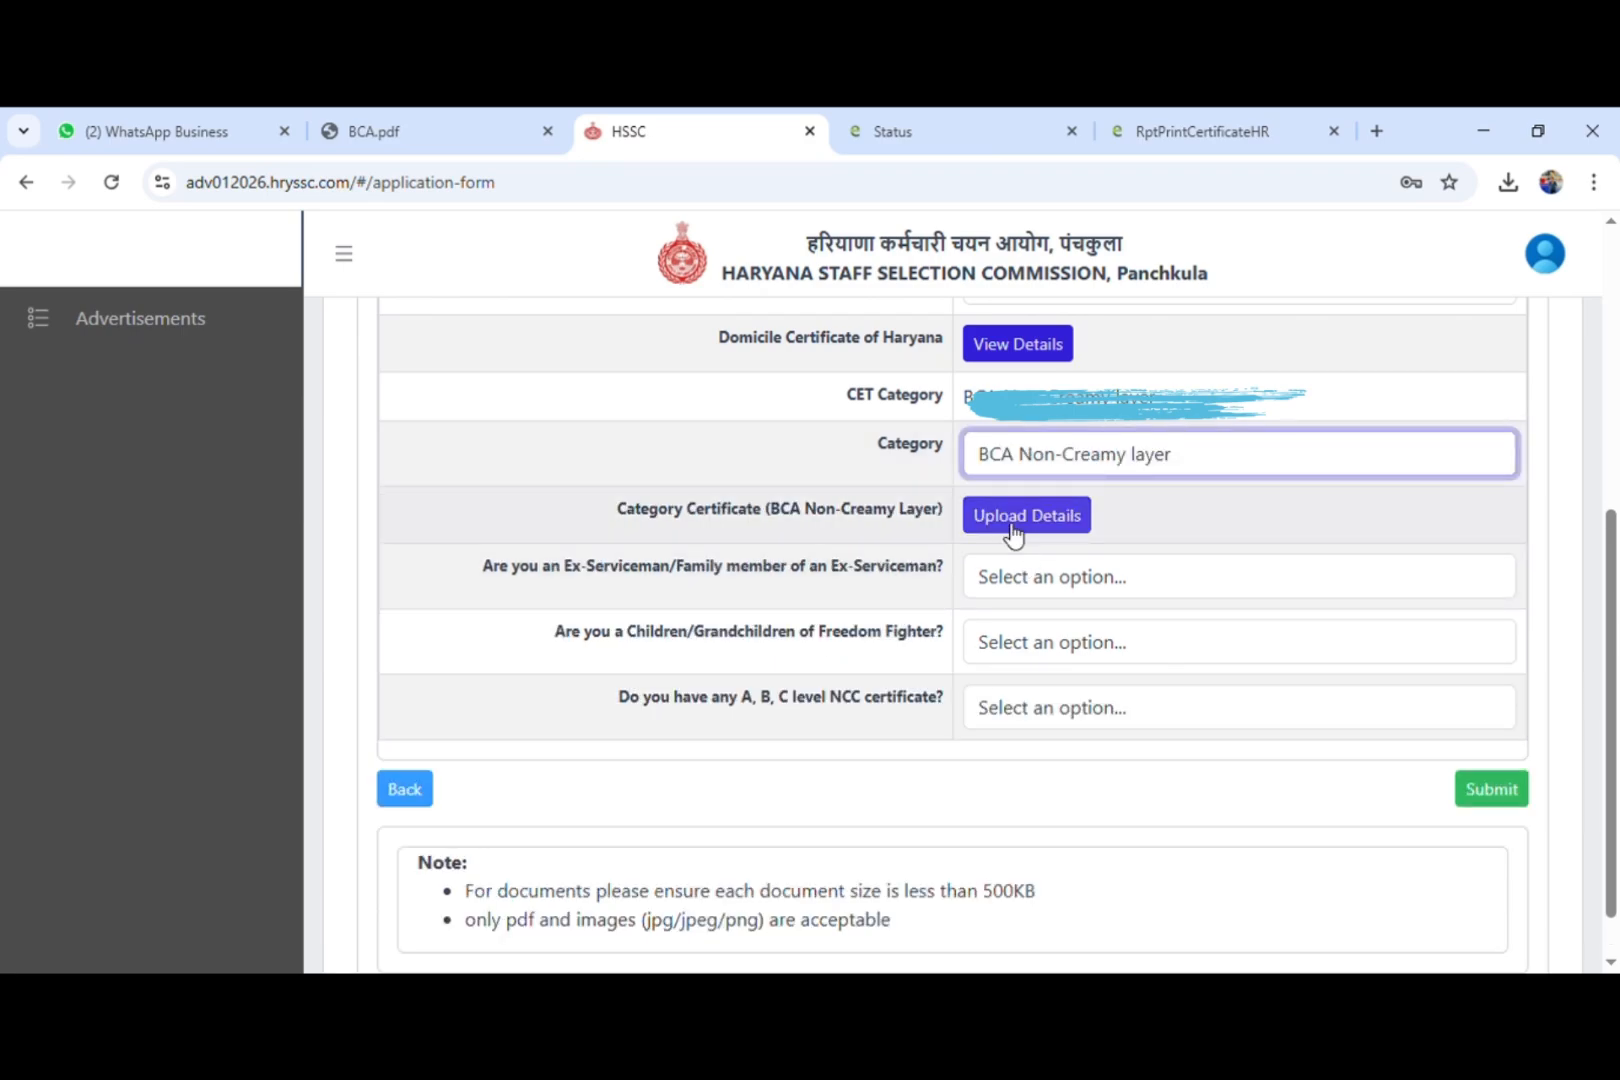
{"action": "left_click", "coordinate": [1013, 535]}
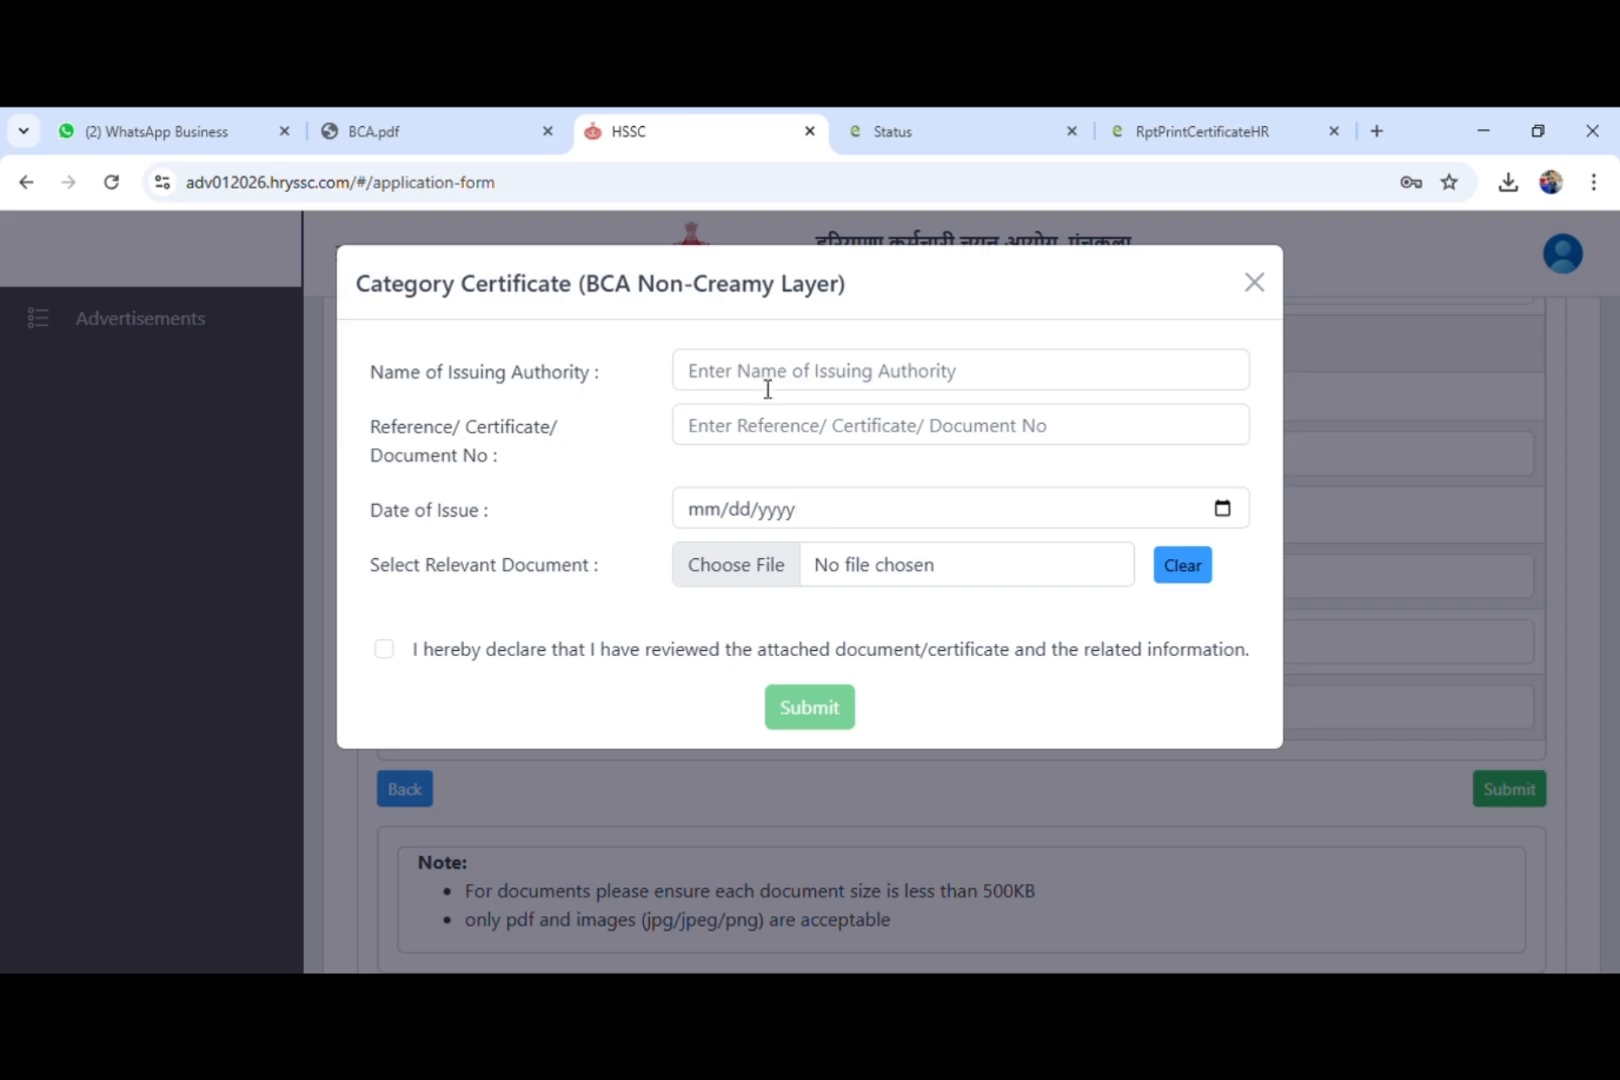
{"action": "left_click", "coordinate": [767, 389]}
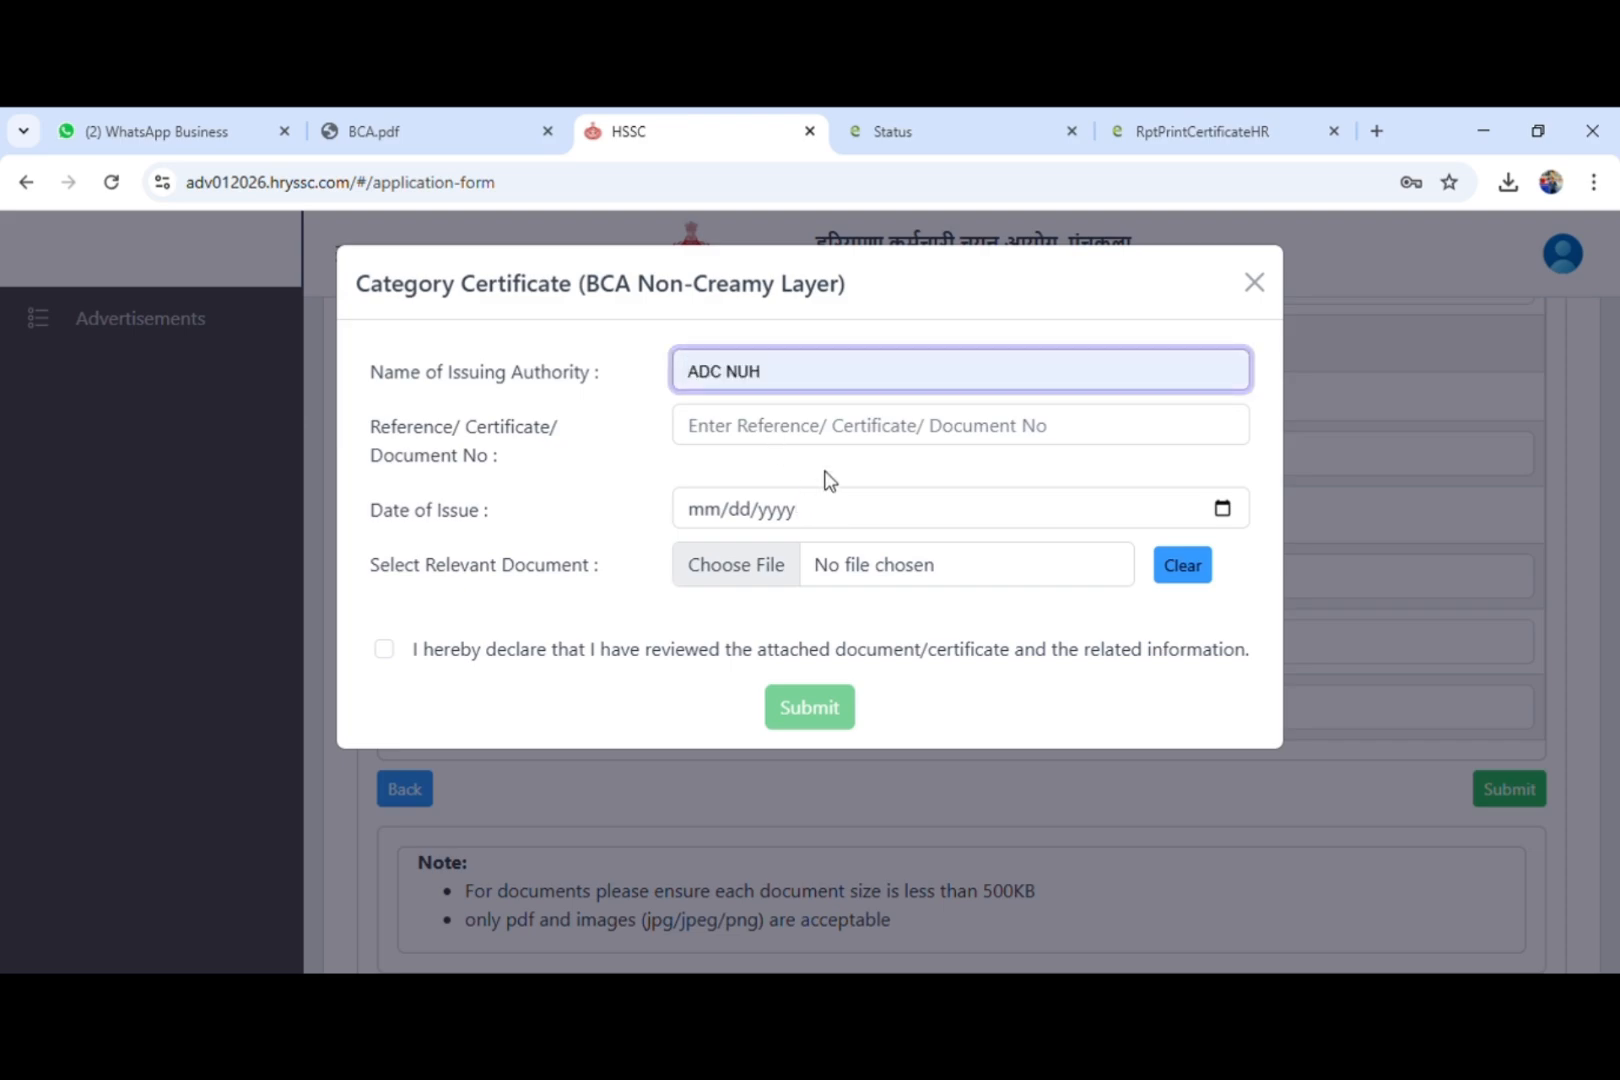
{"action": "type", "text": "ADC"}
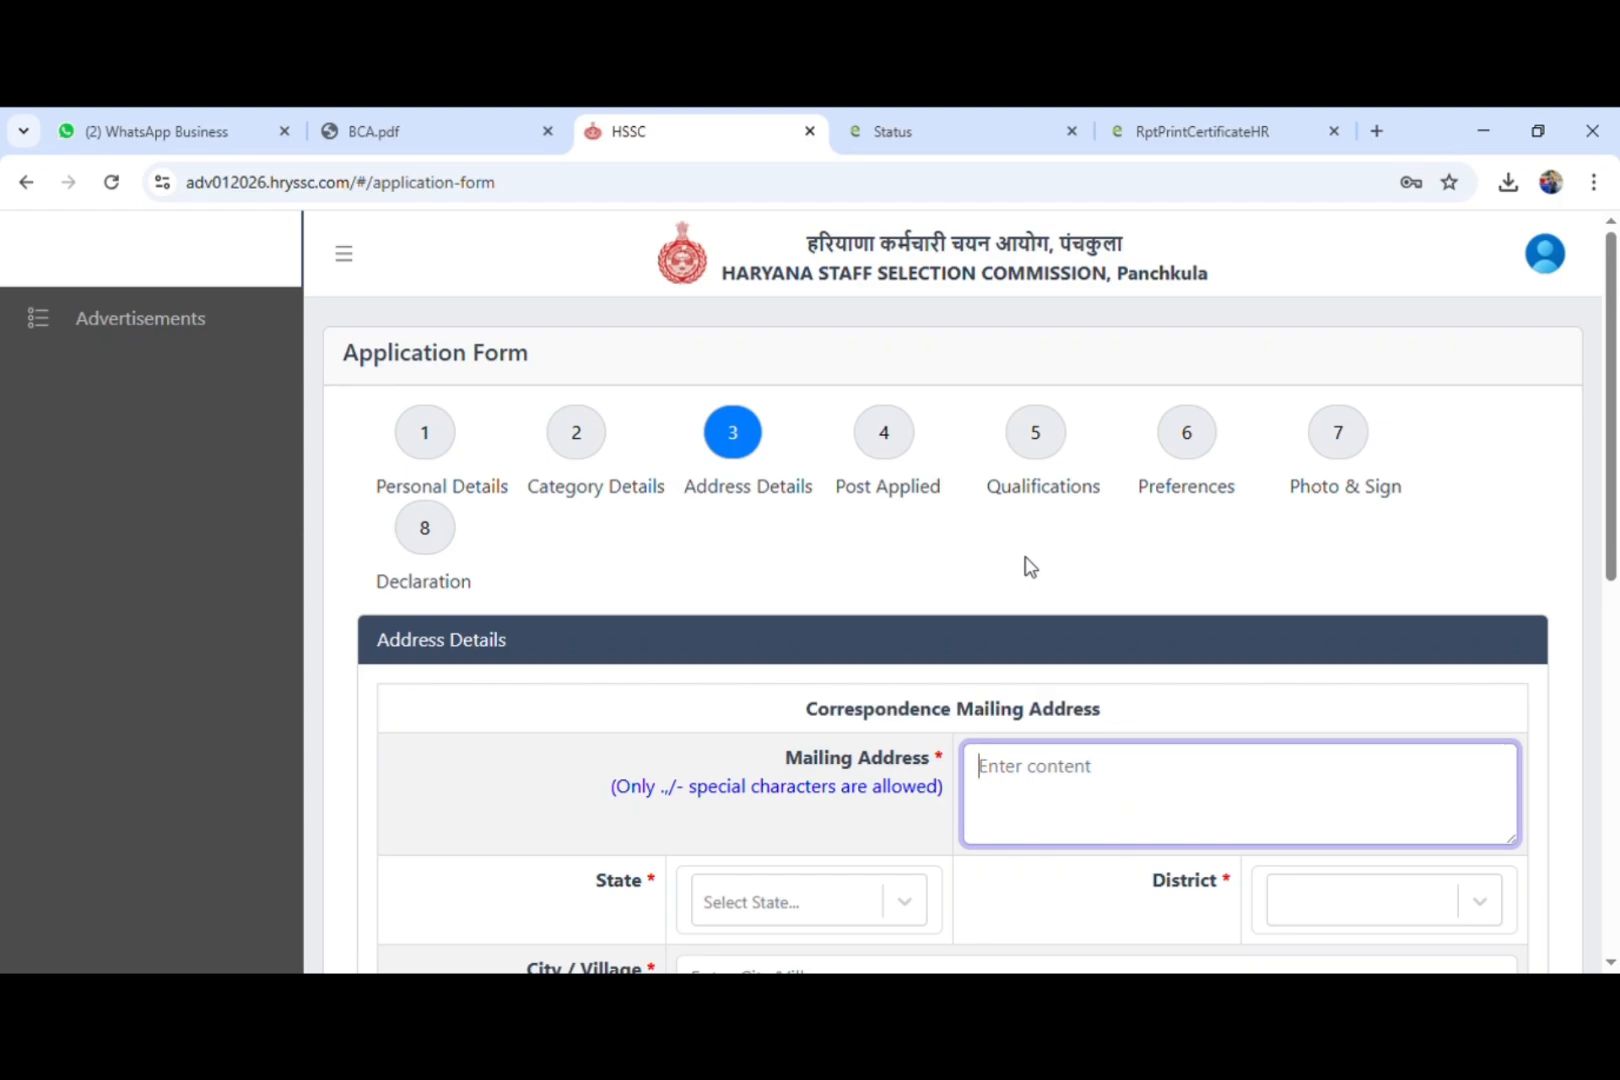
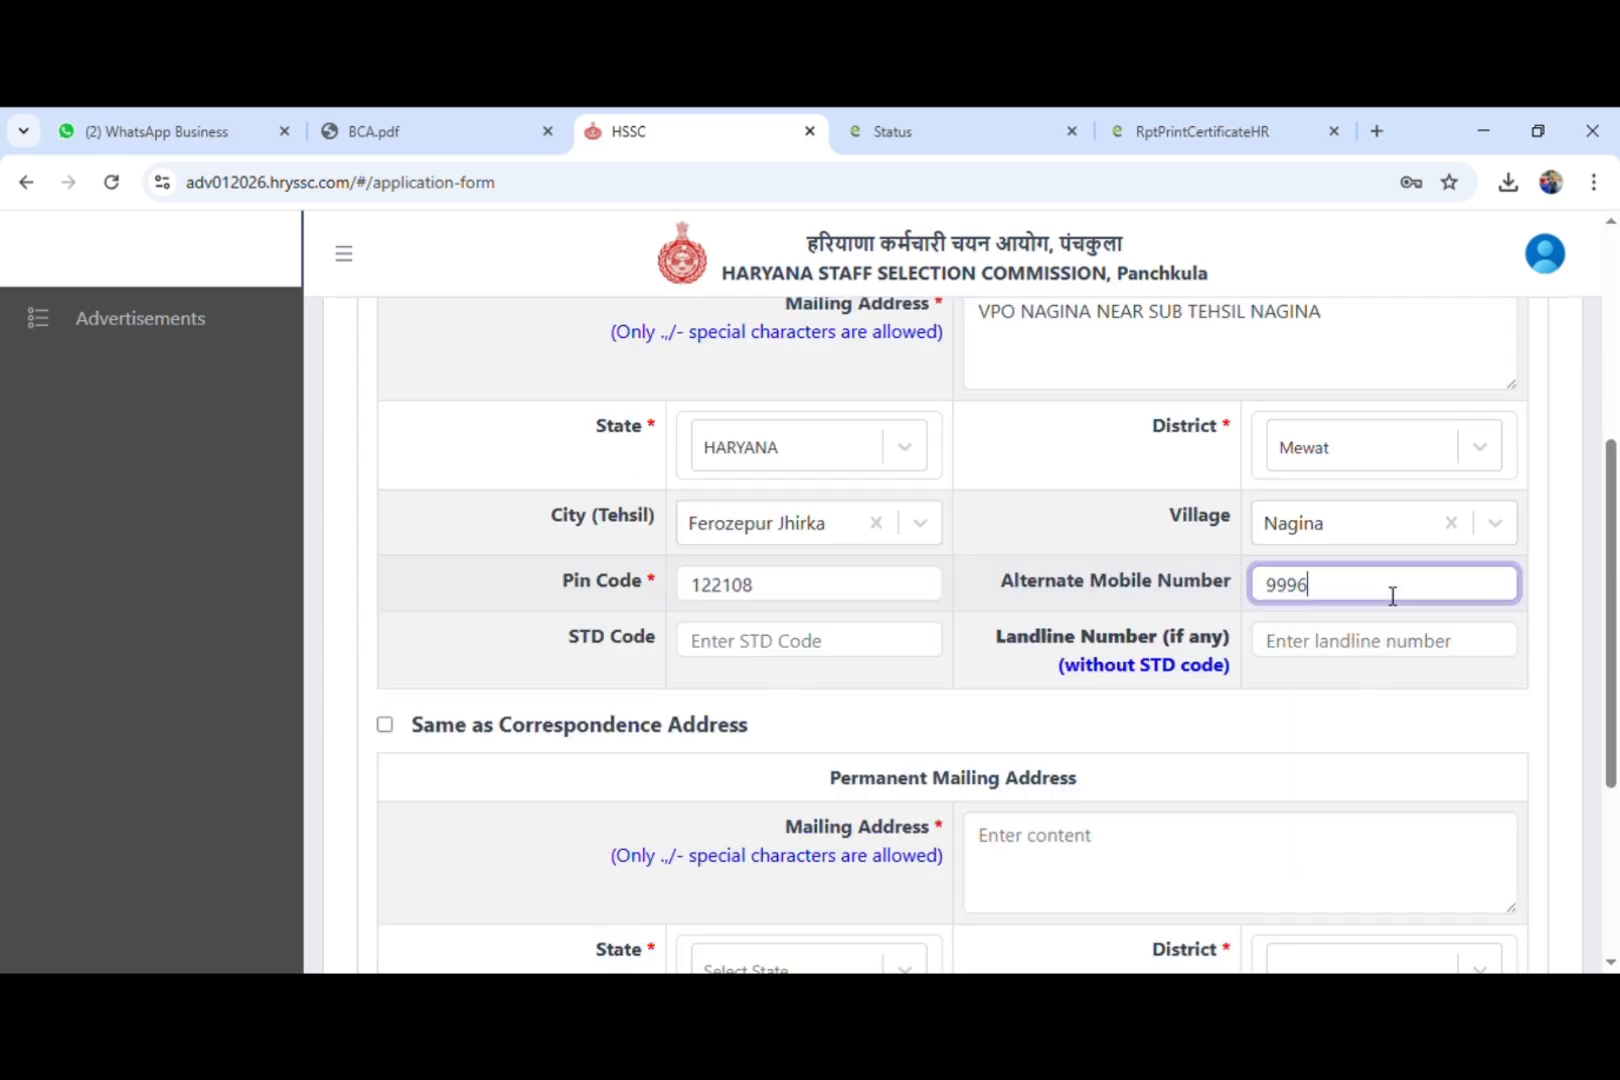
Complete the correspondence address fields, mark the permanent address as the same, and submit
{"action": "scroll", "coordinate": [1078, 546], "scroll_direction": "down", "scroll_amount": 2}
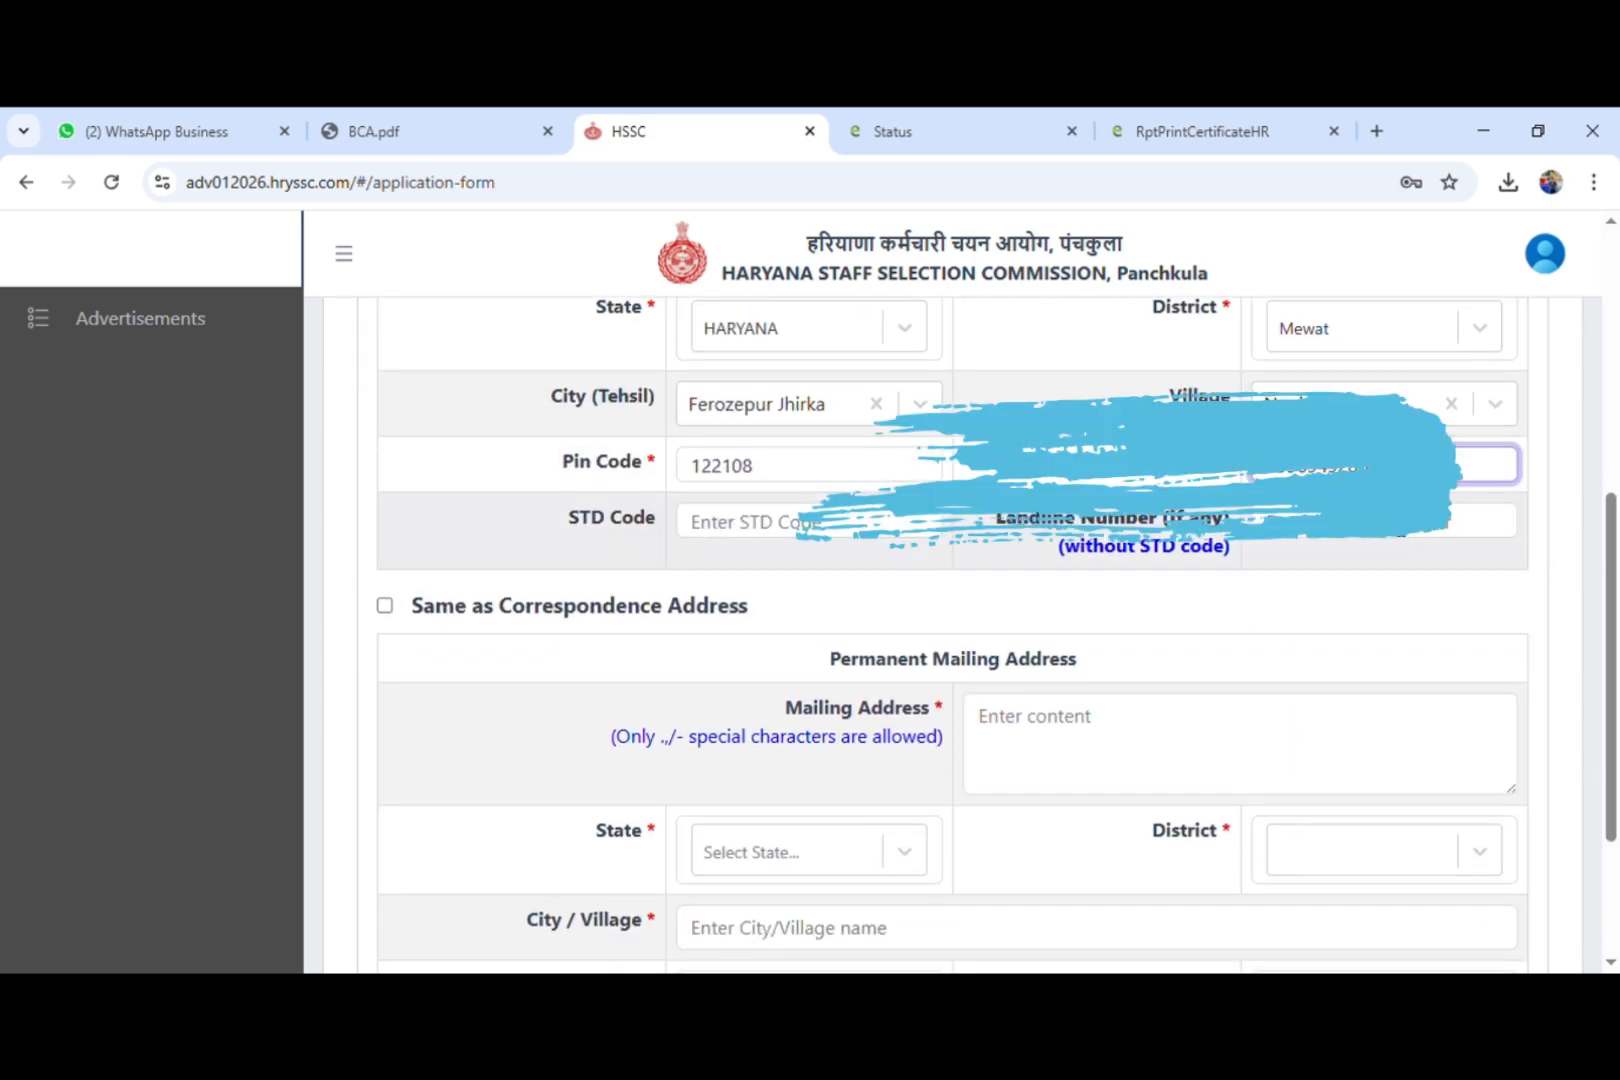
{"action": "left_click", "coordinate": [384, 606]}
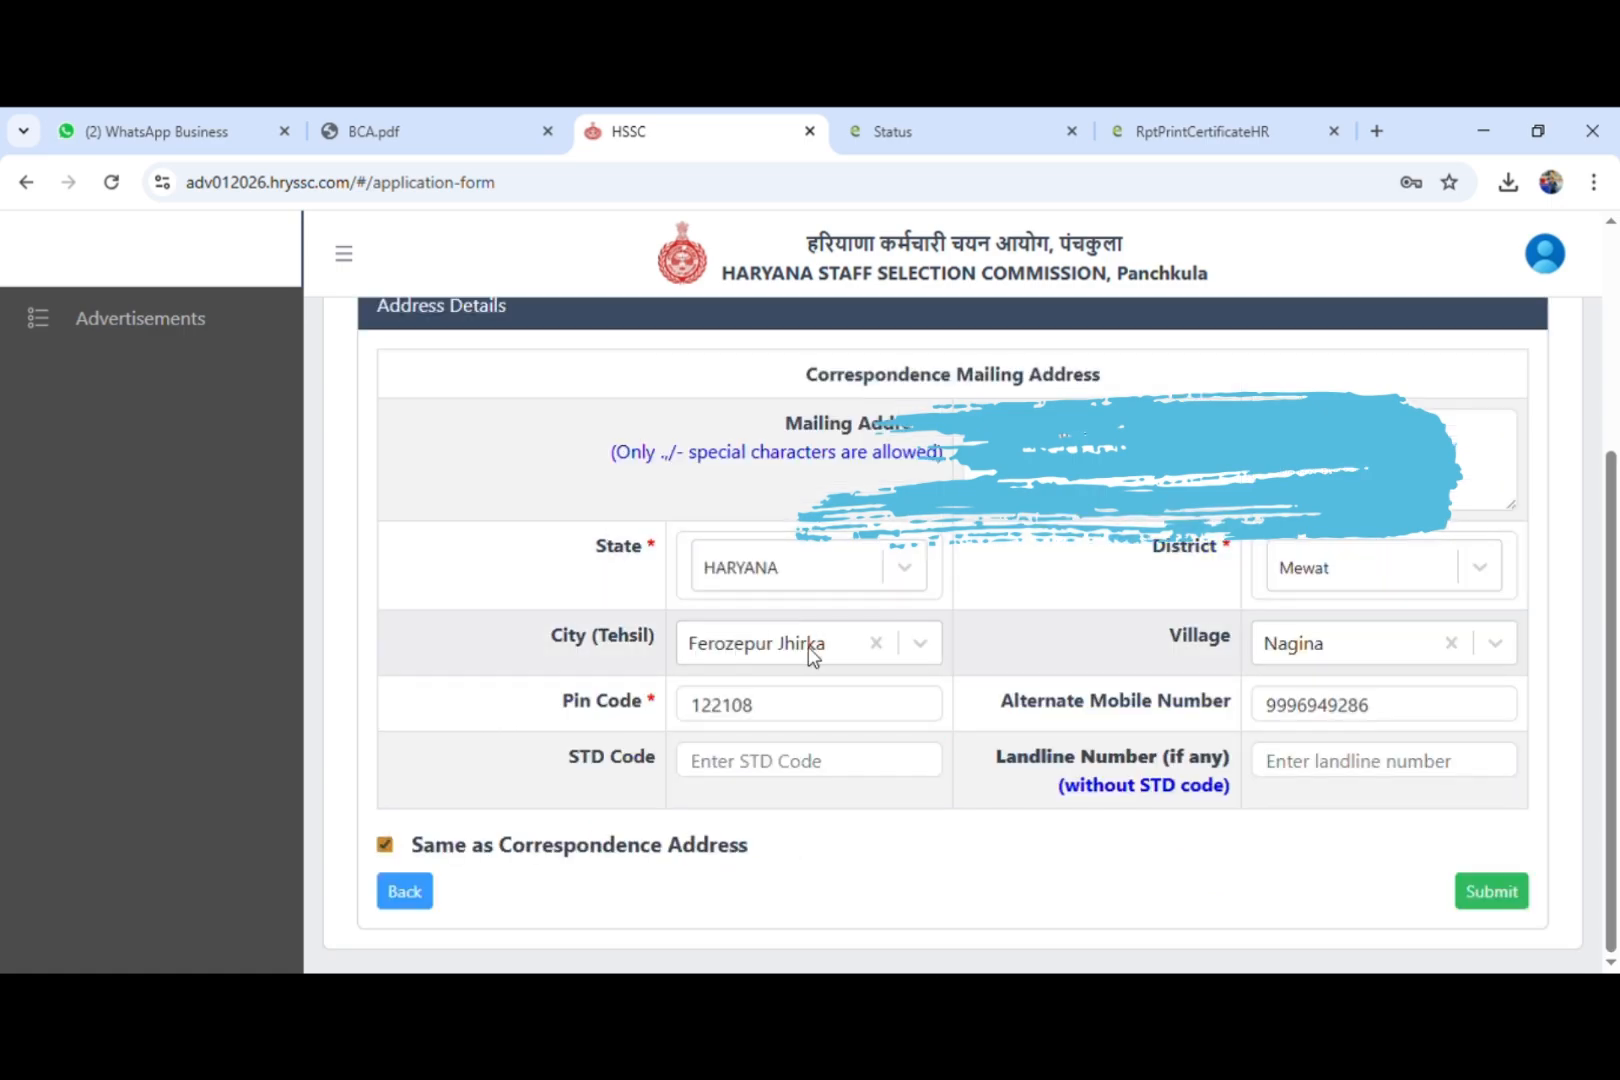
{"action": "left_click", "coordinate": [1495, 895]}
{"action": "scroll", "coordinate": [820, 612], "scroll_direction": "down", "scroll_amount": 1}
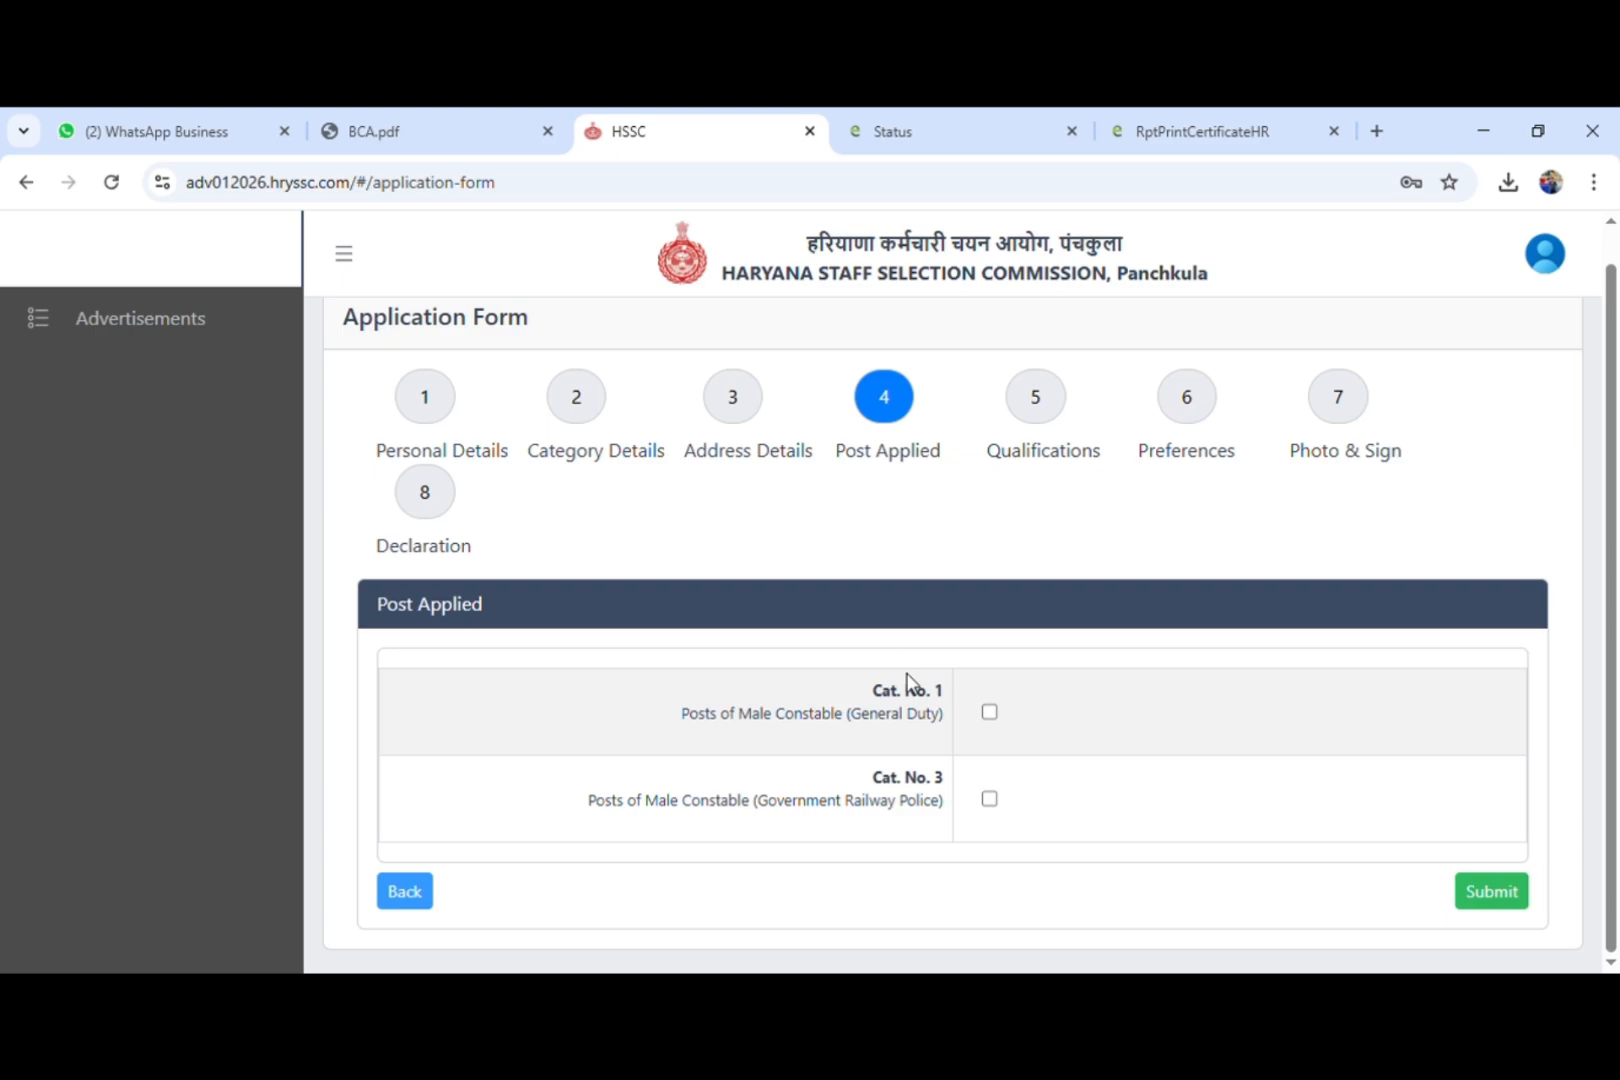
Select the Cat. No. 1 General Duty and Cat. No. 3 Railway Police posts and submit
{"action": "left_click_drag", "start_coordinate": [692, 728], "coordinate": [950, 727]}
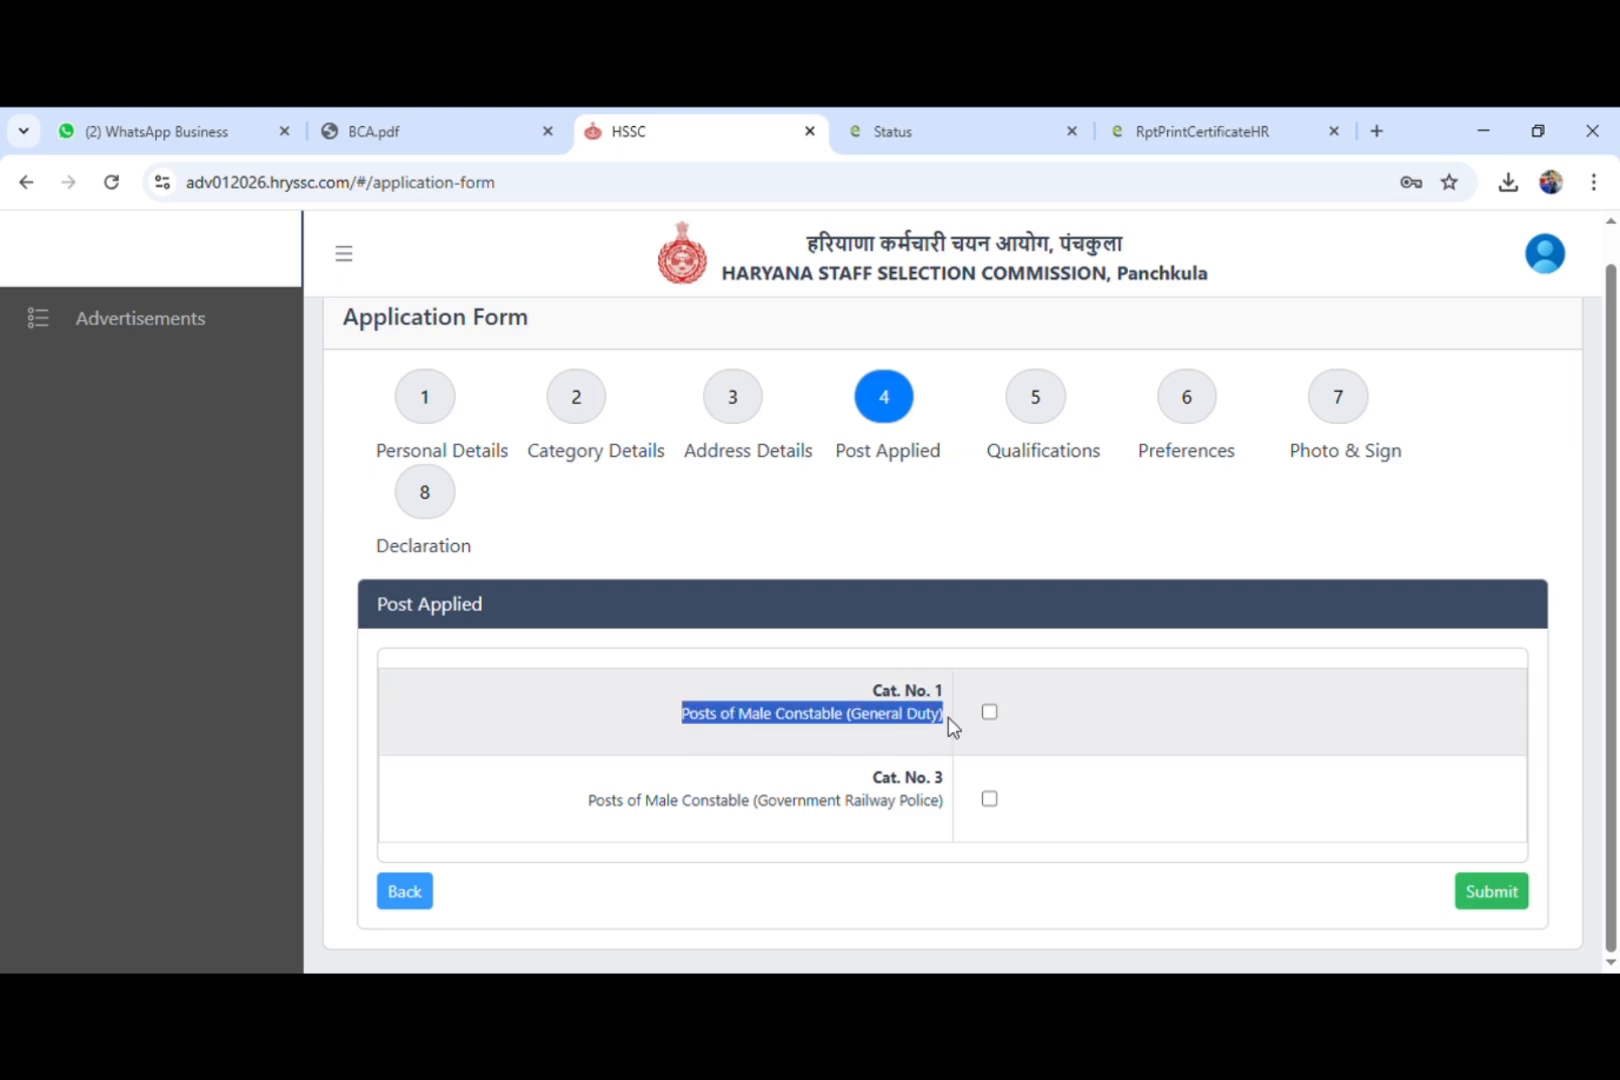
{"action": "left_click", "coordinate": [941, 742]}
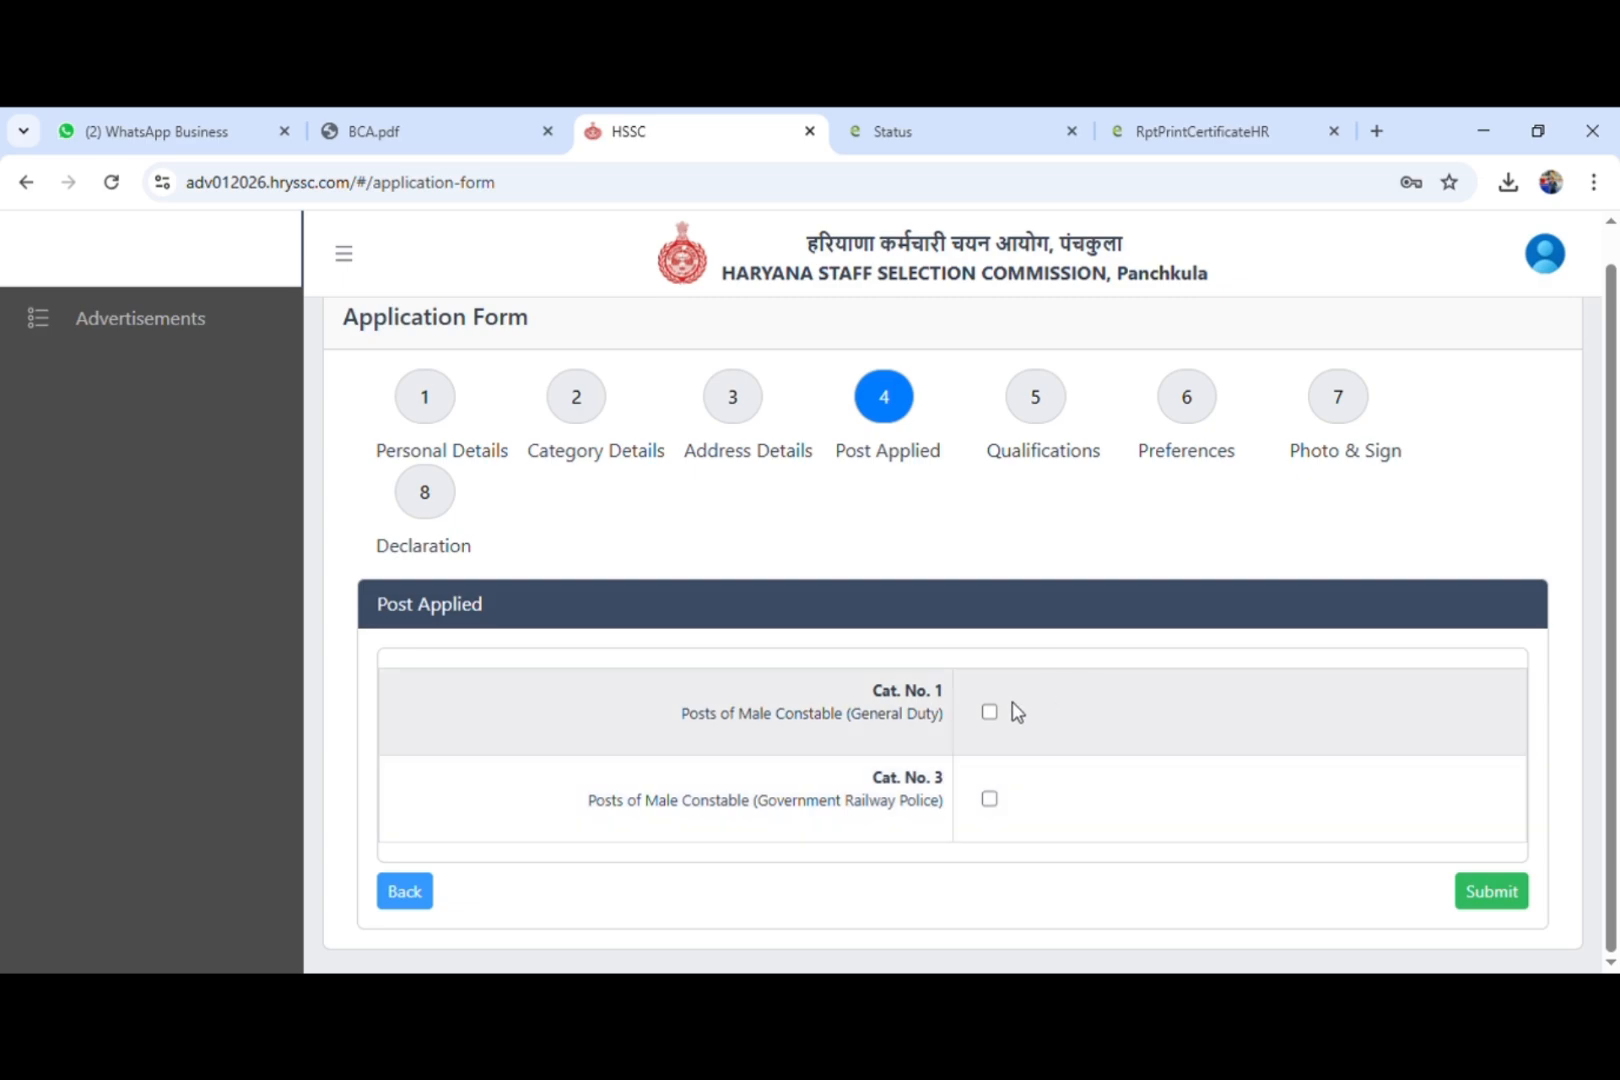
{"action": "left_click", "coordinate": [989, 713]}
{"action": "left_click", "coordinate": [989, 799]}
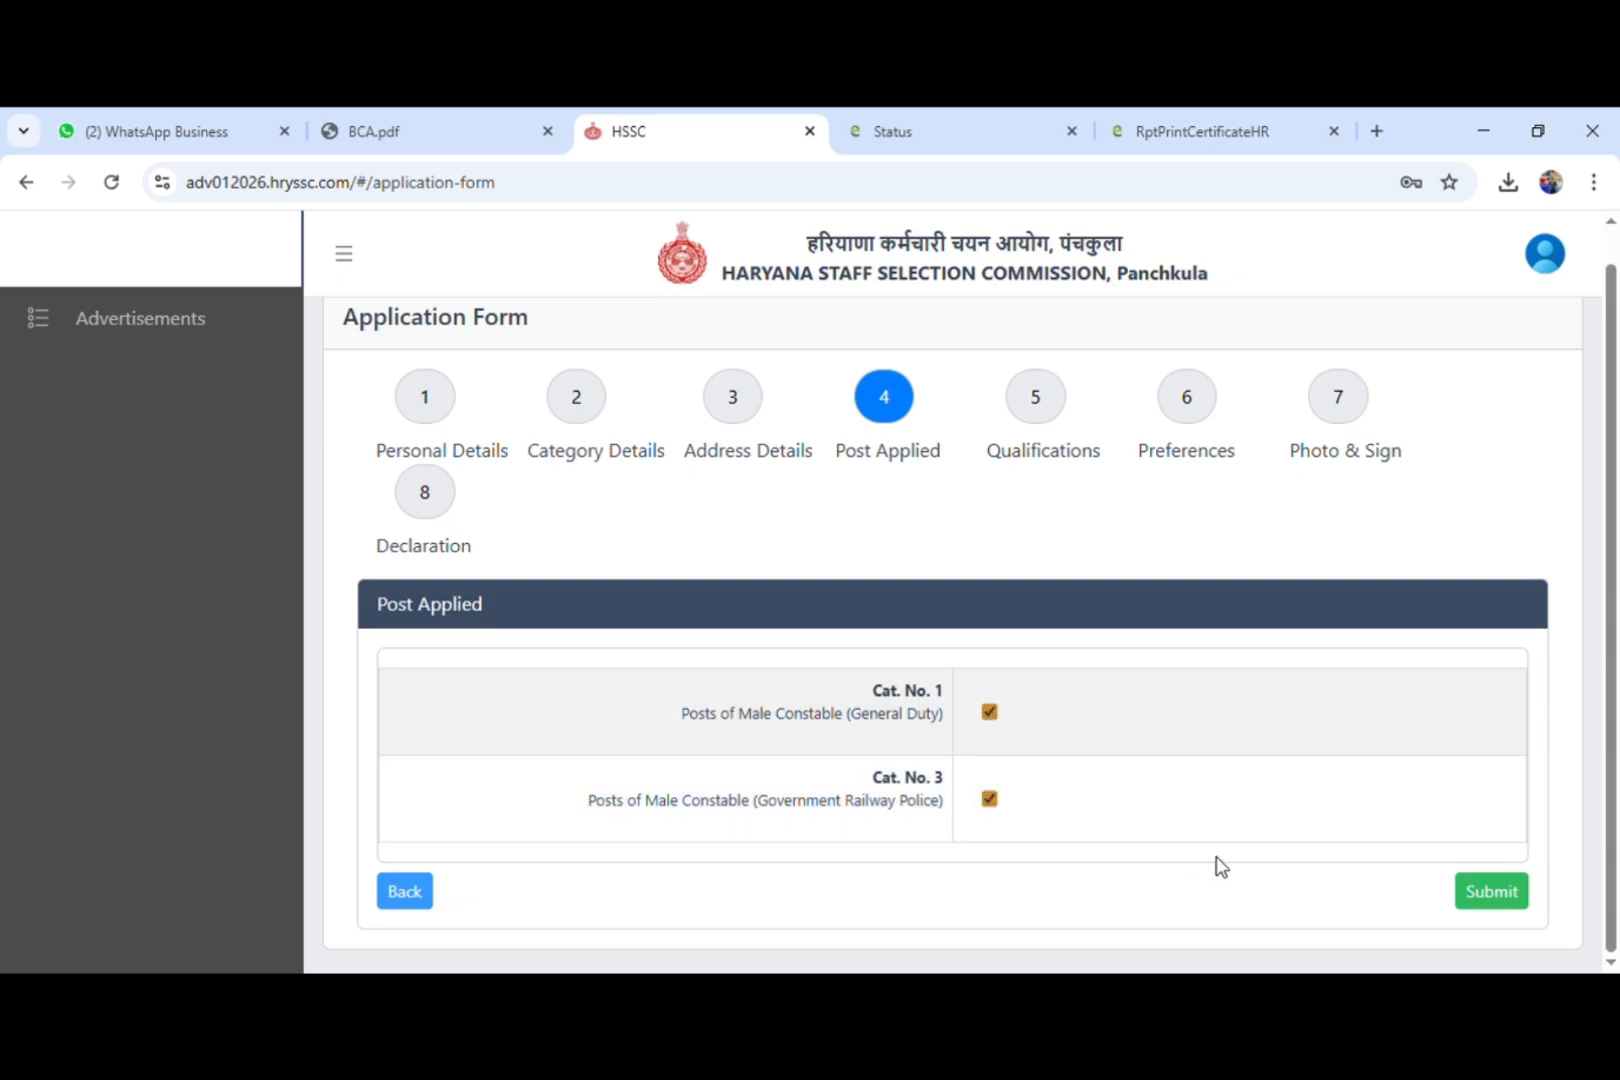
{"action": "left_click", "coordinate": [1491, 895]}
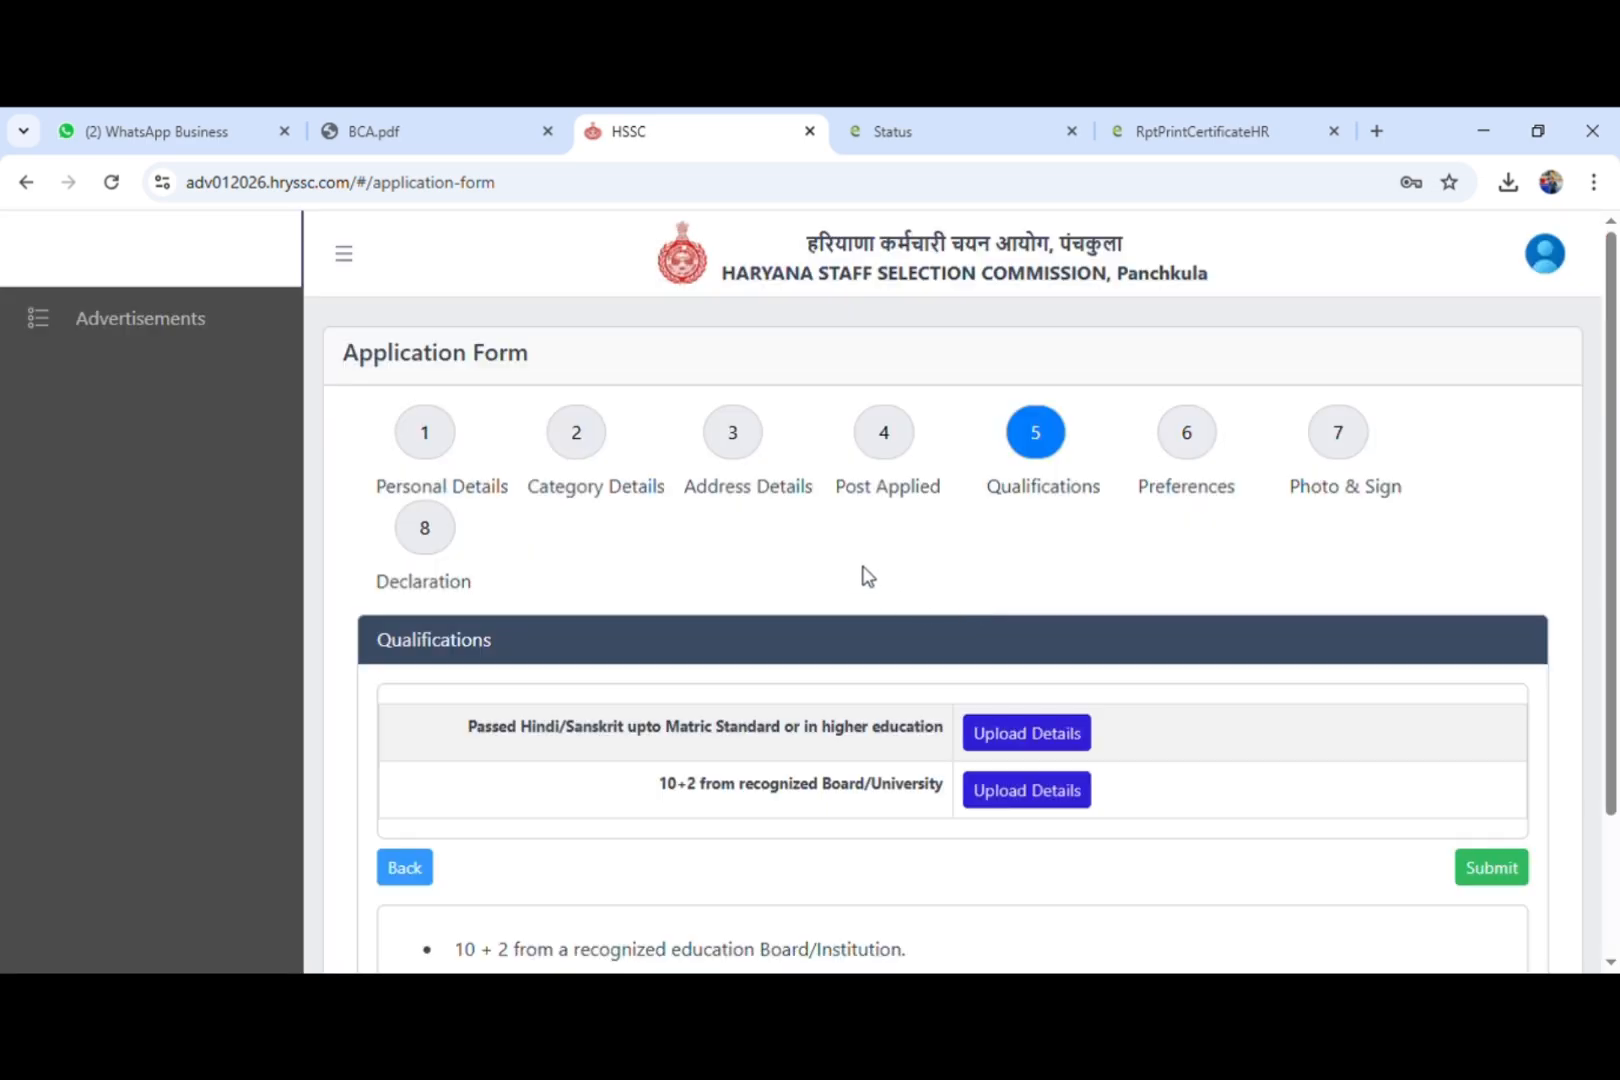
Open the Hindi/Sanskrit qualification form, choose Matric, and enter the roll number
{"action": "scroll", "coordinate": [802, 575], "scroll_direction": "down", "scroll_amount": 2}
{"action": "scroll", "coordinate": [802, 575], "scroll_direction": "down", "scroll_amount": 3}
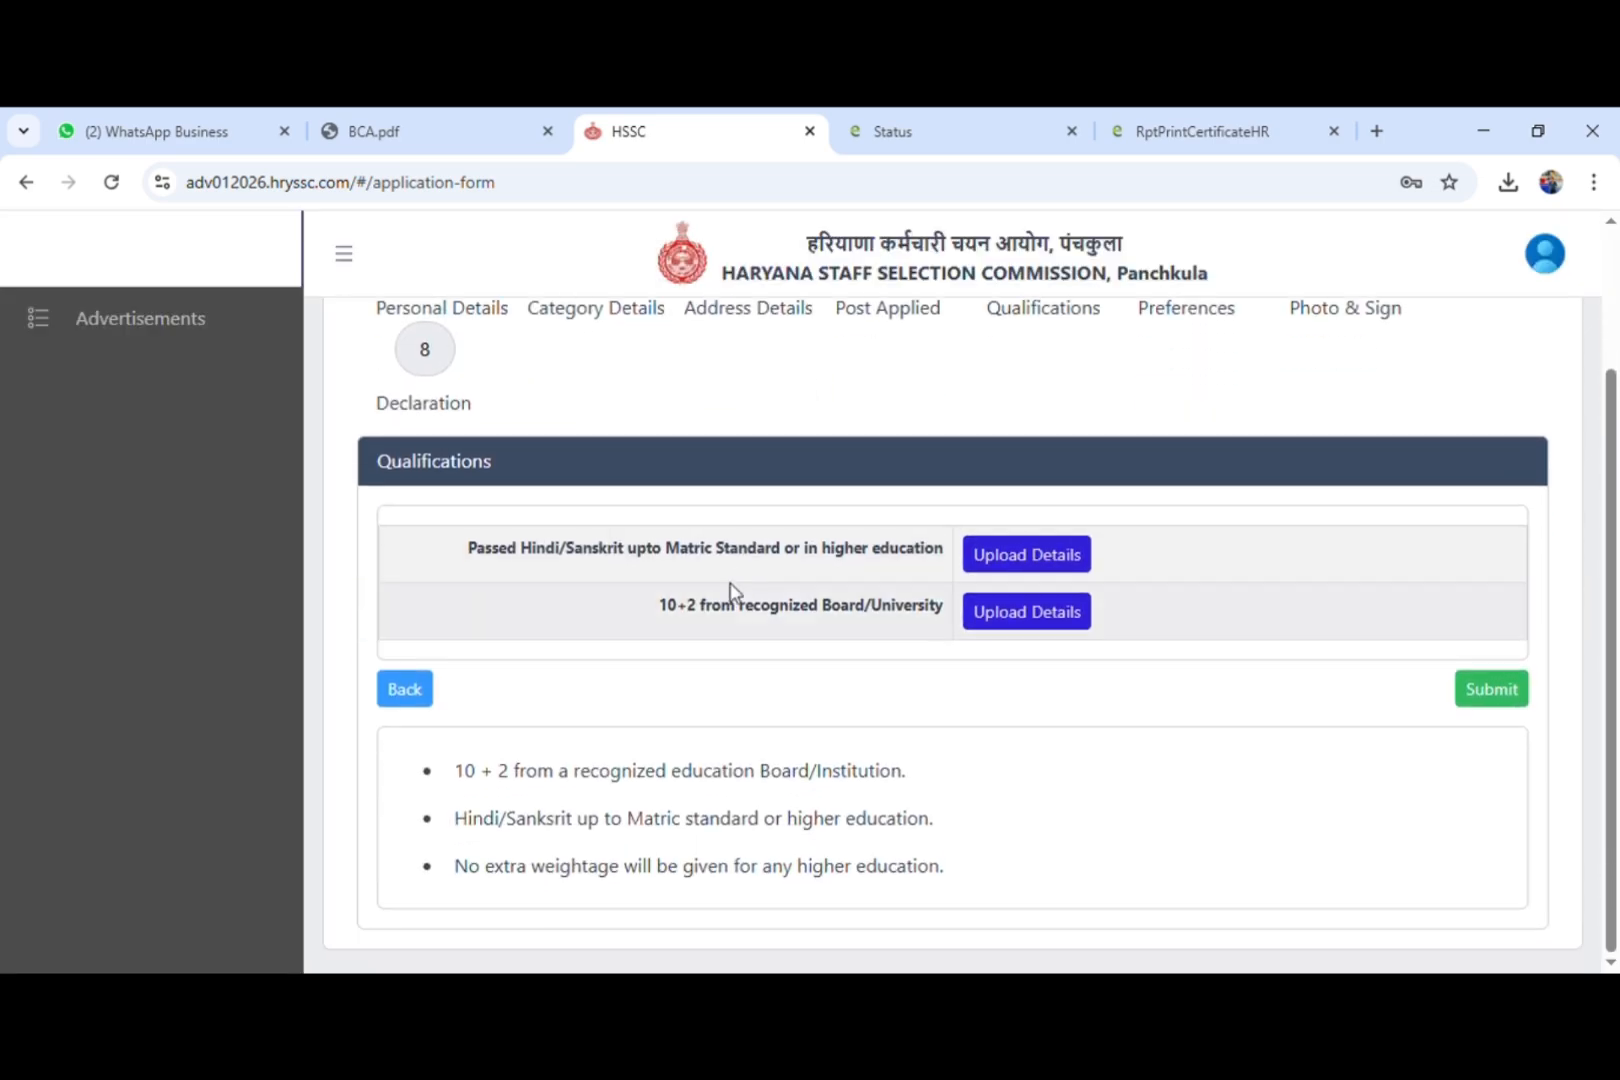
{"action": "left_click_drag", "start_coordinate": [485, 564], "coordinate": [814, 568]}
{"action": "left_click", "coordinate": [818, 567]}
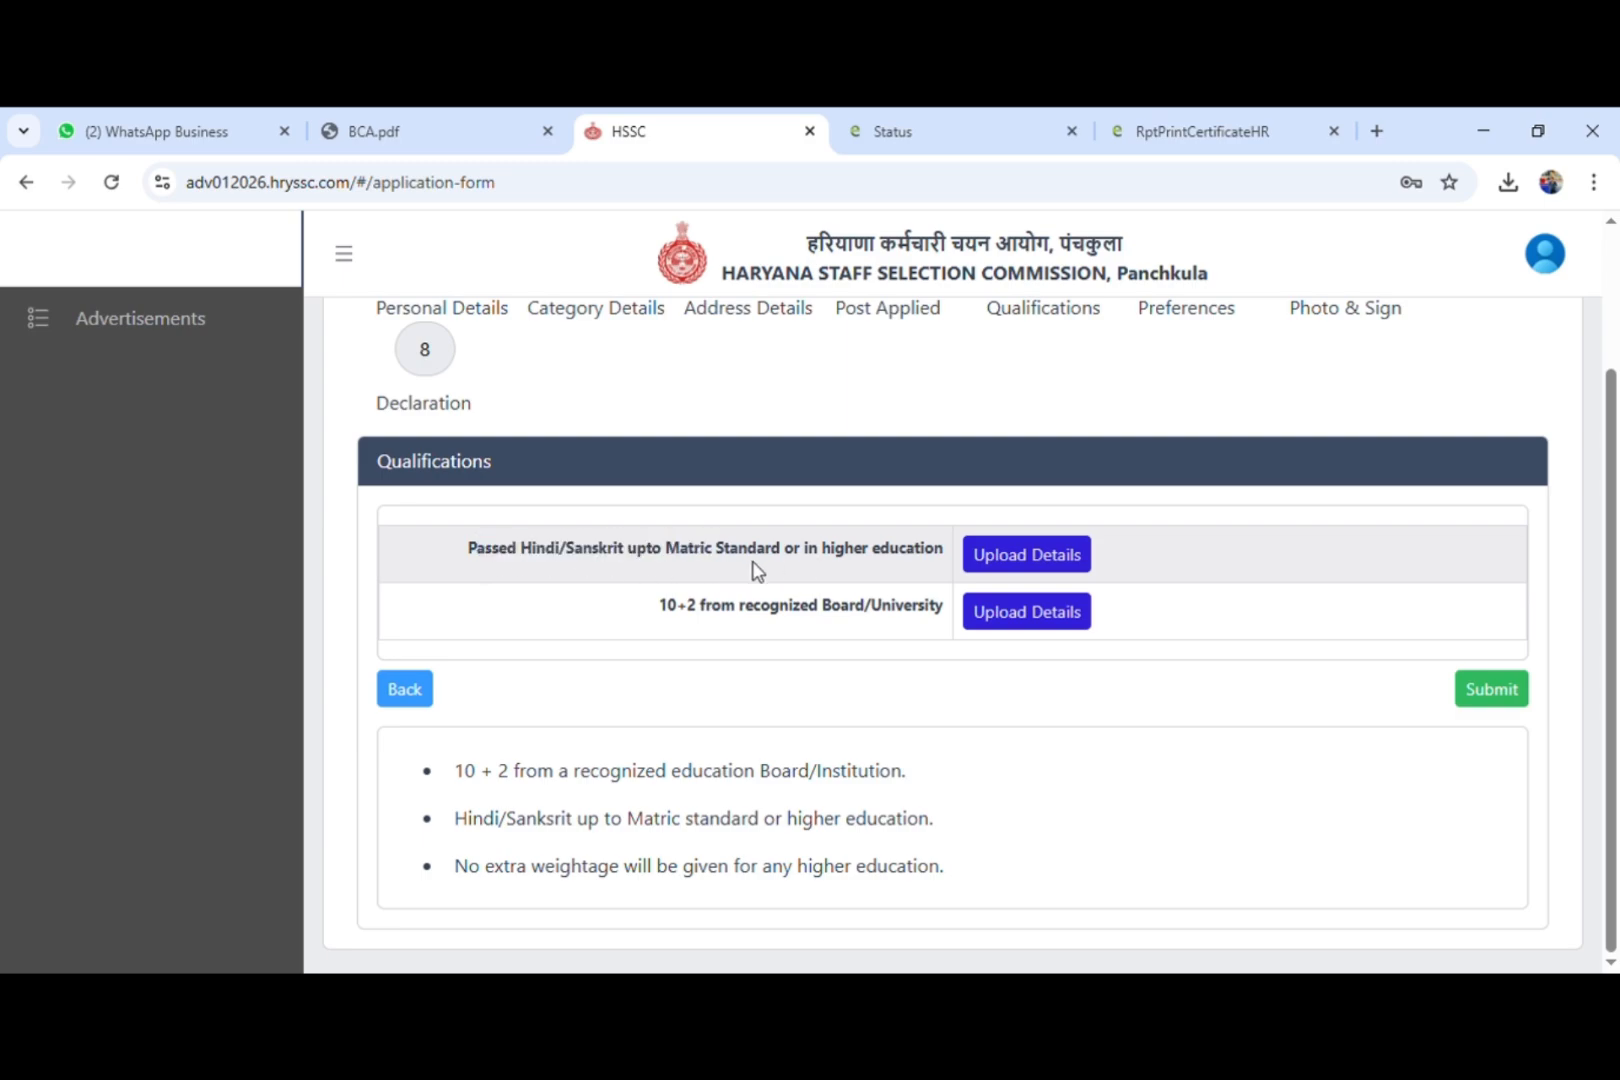
{"action": "left_click", "coordinate": [1029, 556]}
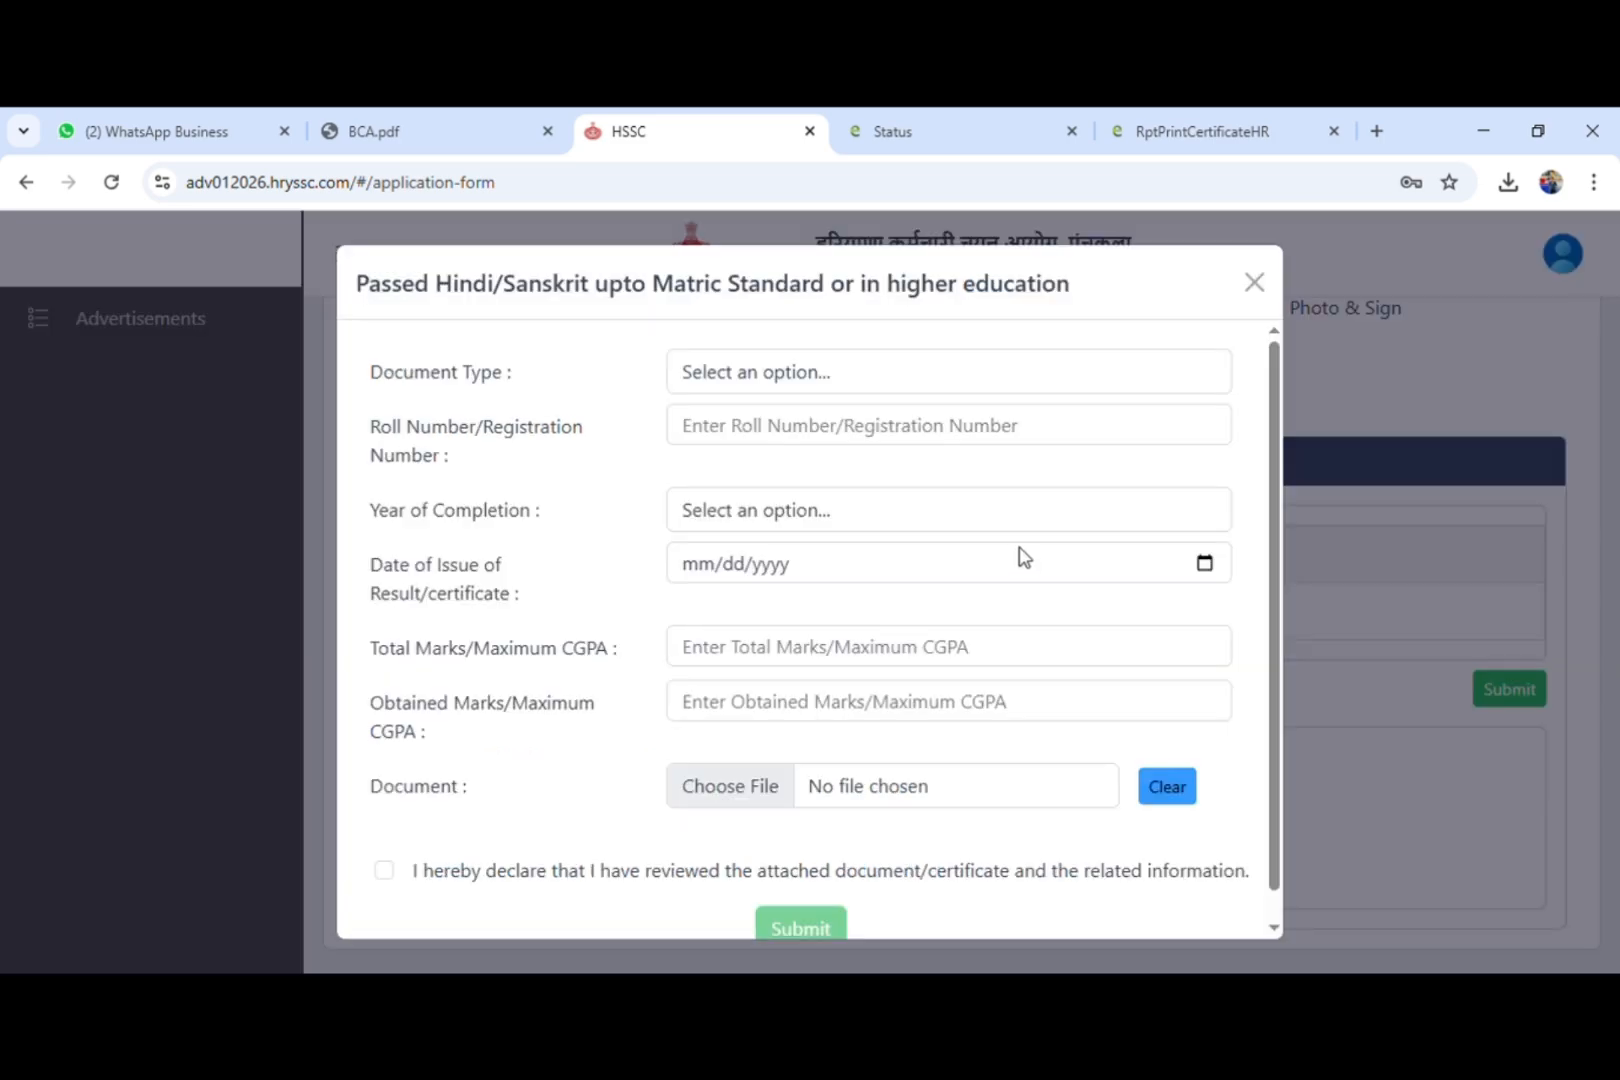
{"action": "left_click", "coordinate": [819, 388]}
{"action": "key", "text": "m"}
{"action": "left_click", "coordinate": [759, 435]}
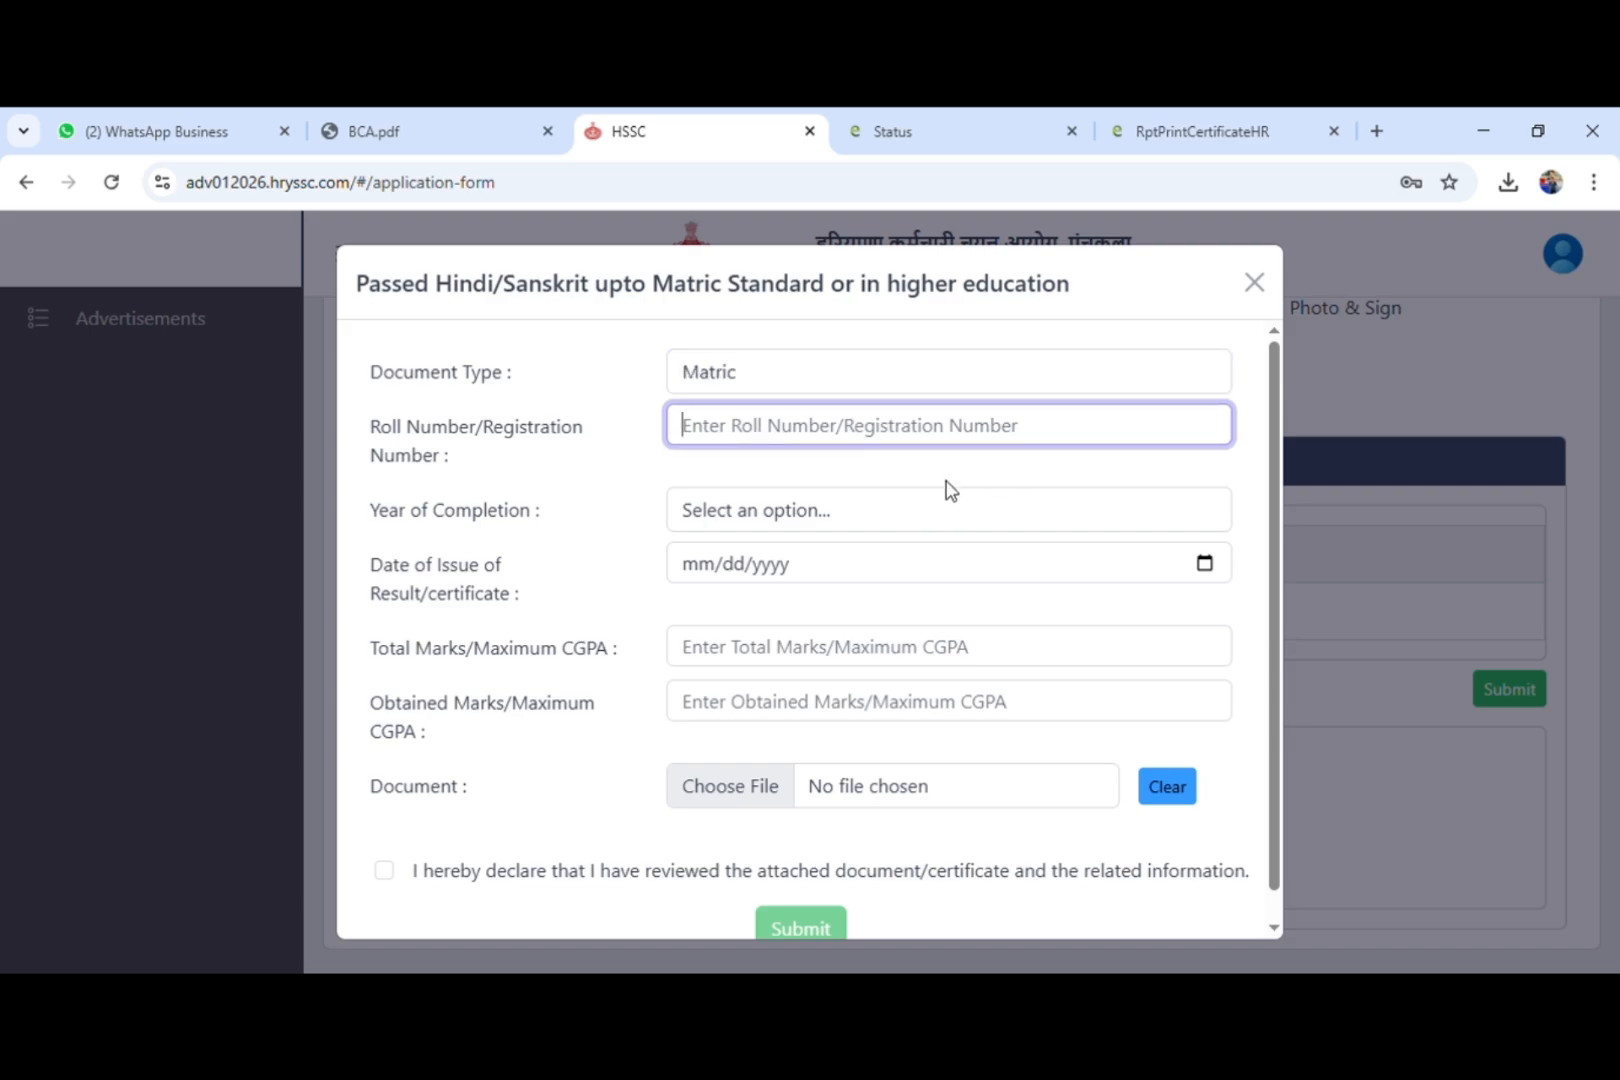
{"action": "left_click", "coordinate": [830, 480]}
{"action": "left_click", "coordinate": [765, 702]}
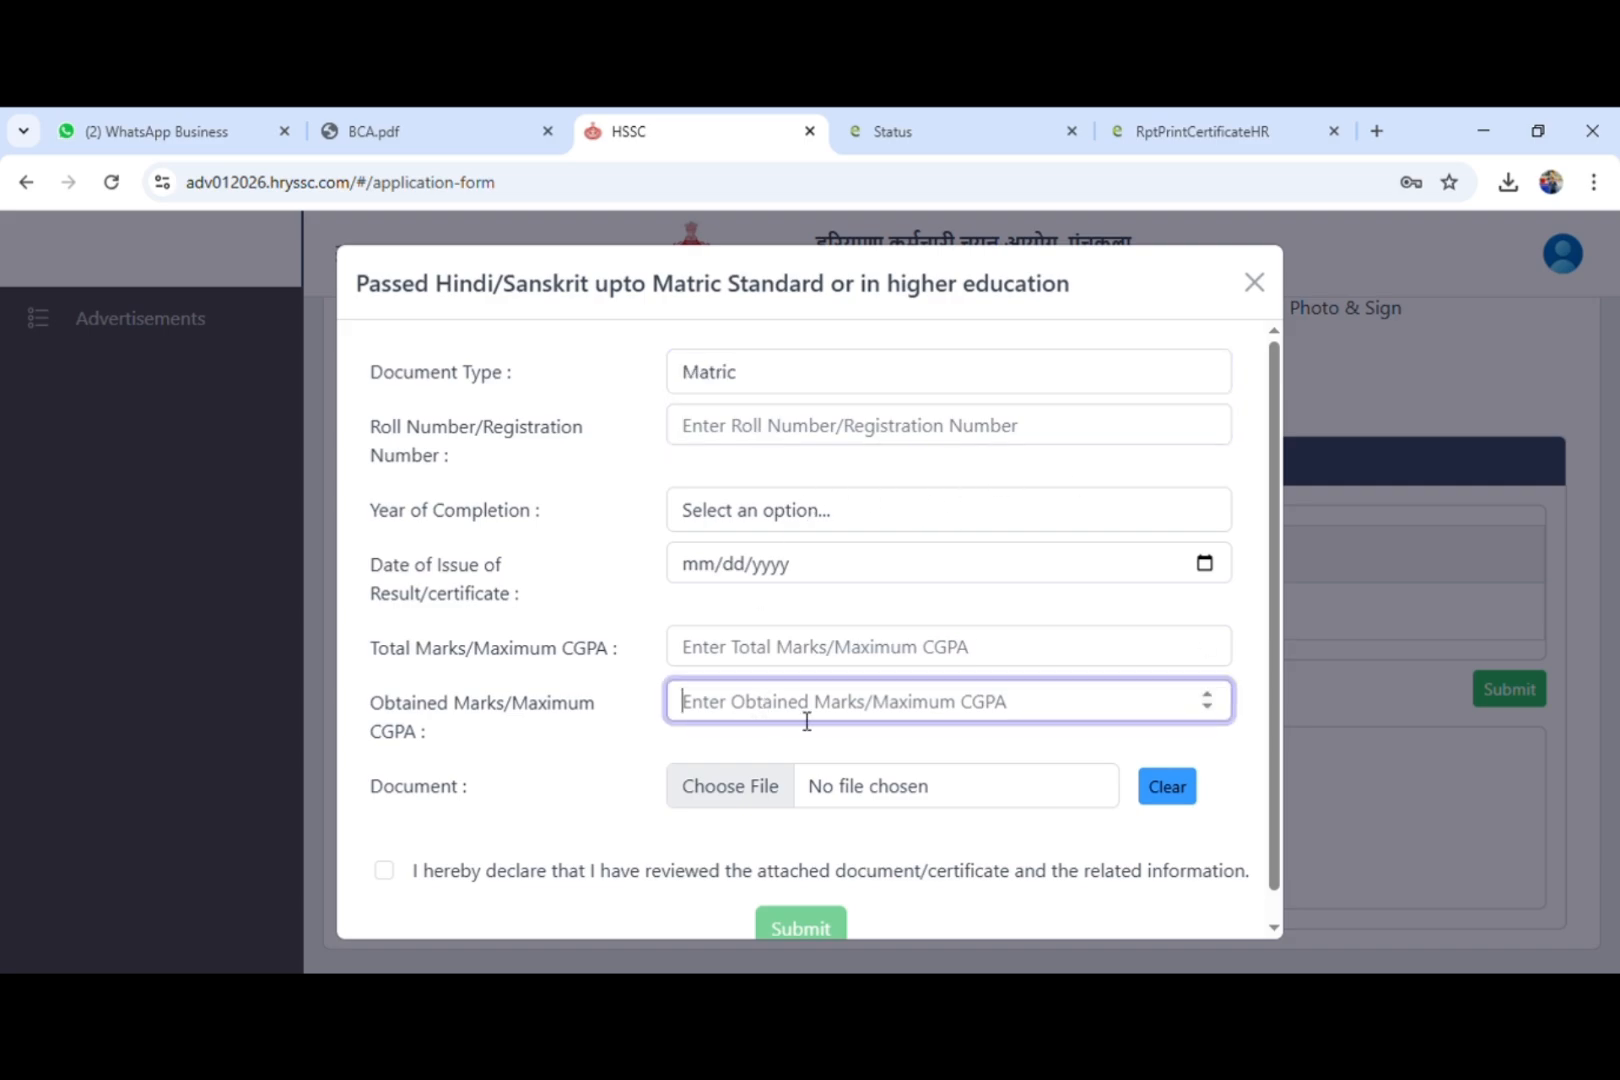
{"action": "left_click", "coordinate": [841, 442]}
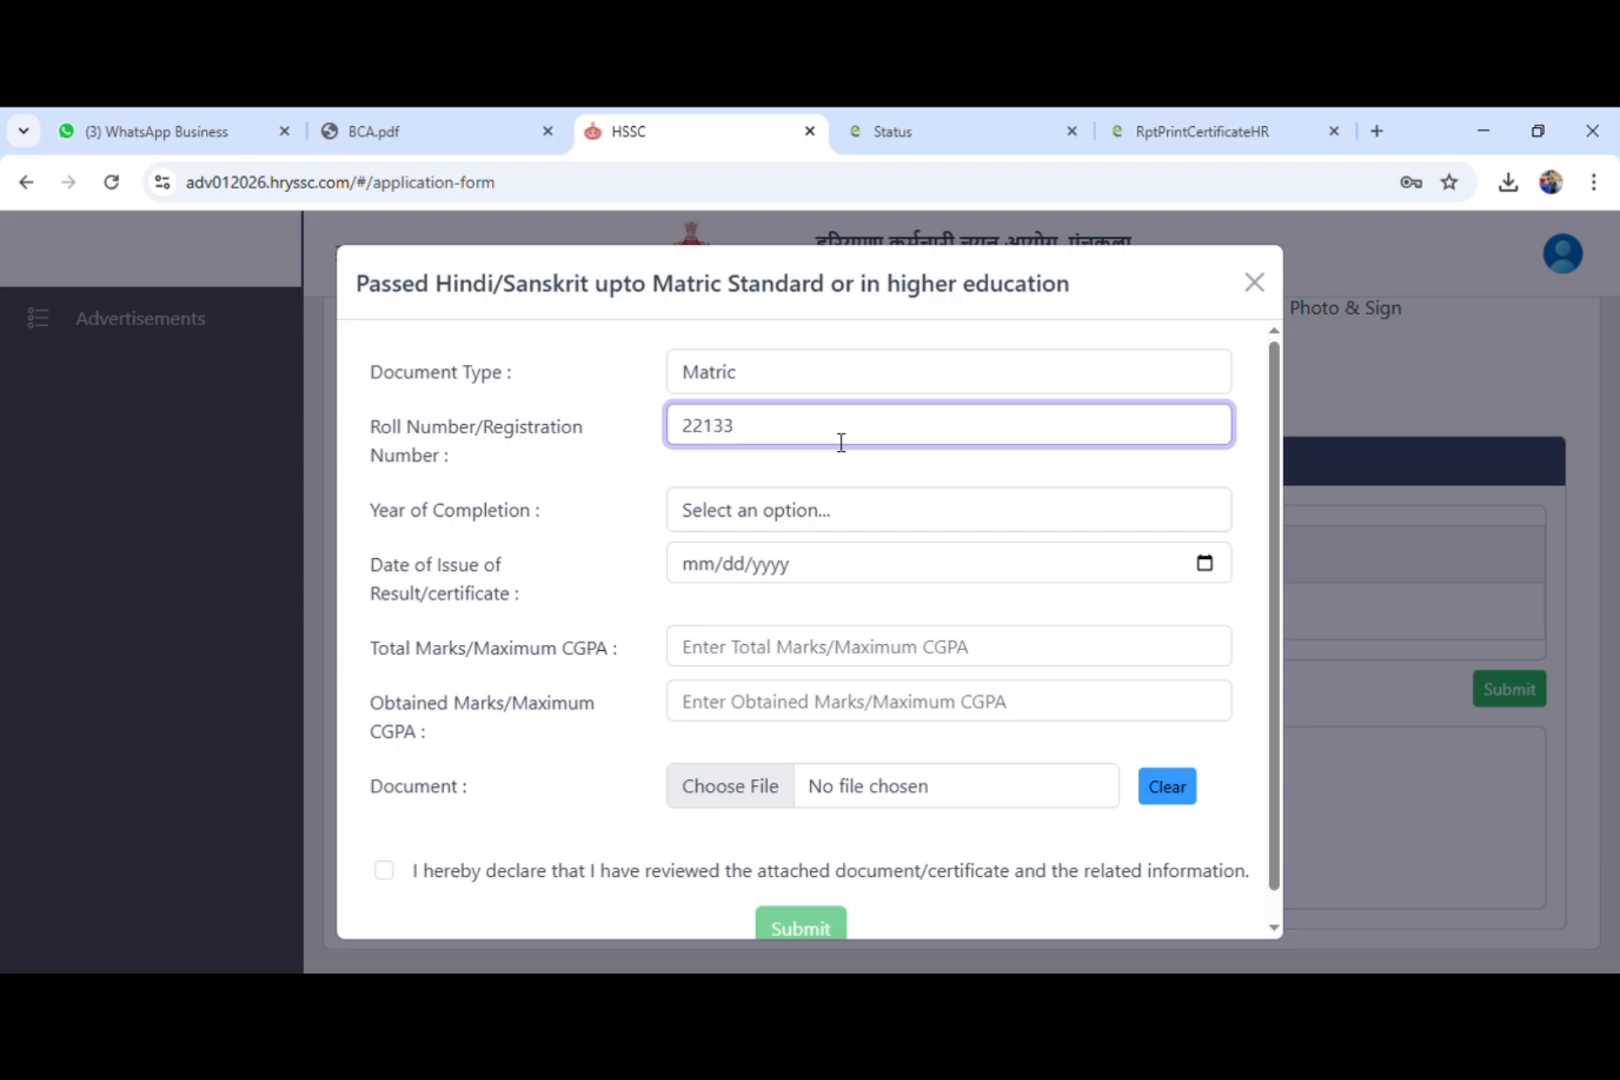
{"action": "left_click", "coordinate": [829, 488]}
Enter completion year 2013, issue date 01/15/2014, and marks 312 out of 500
{"action": "left_click", "coordinate": [815, 514]}
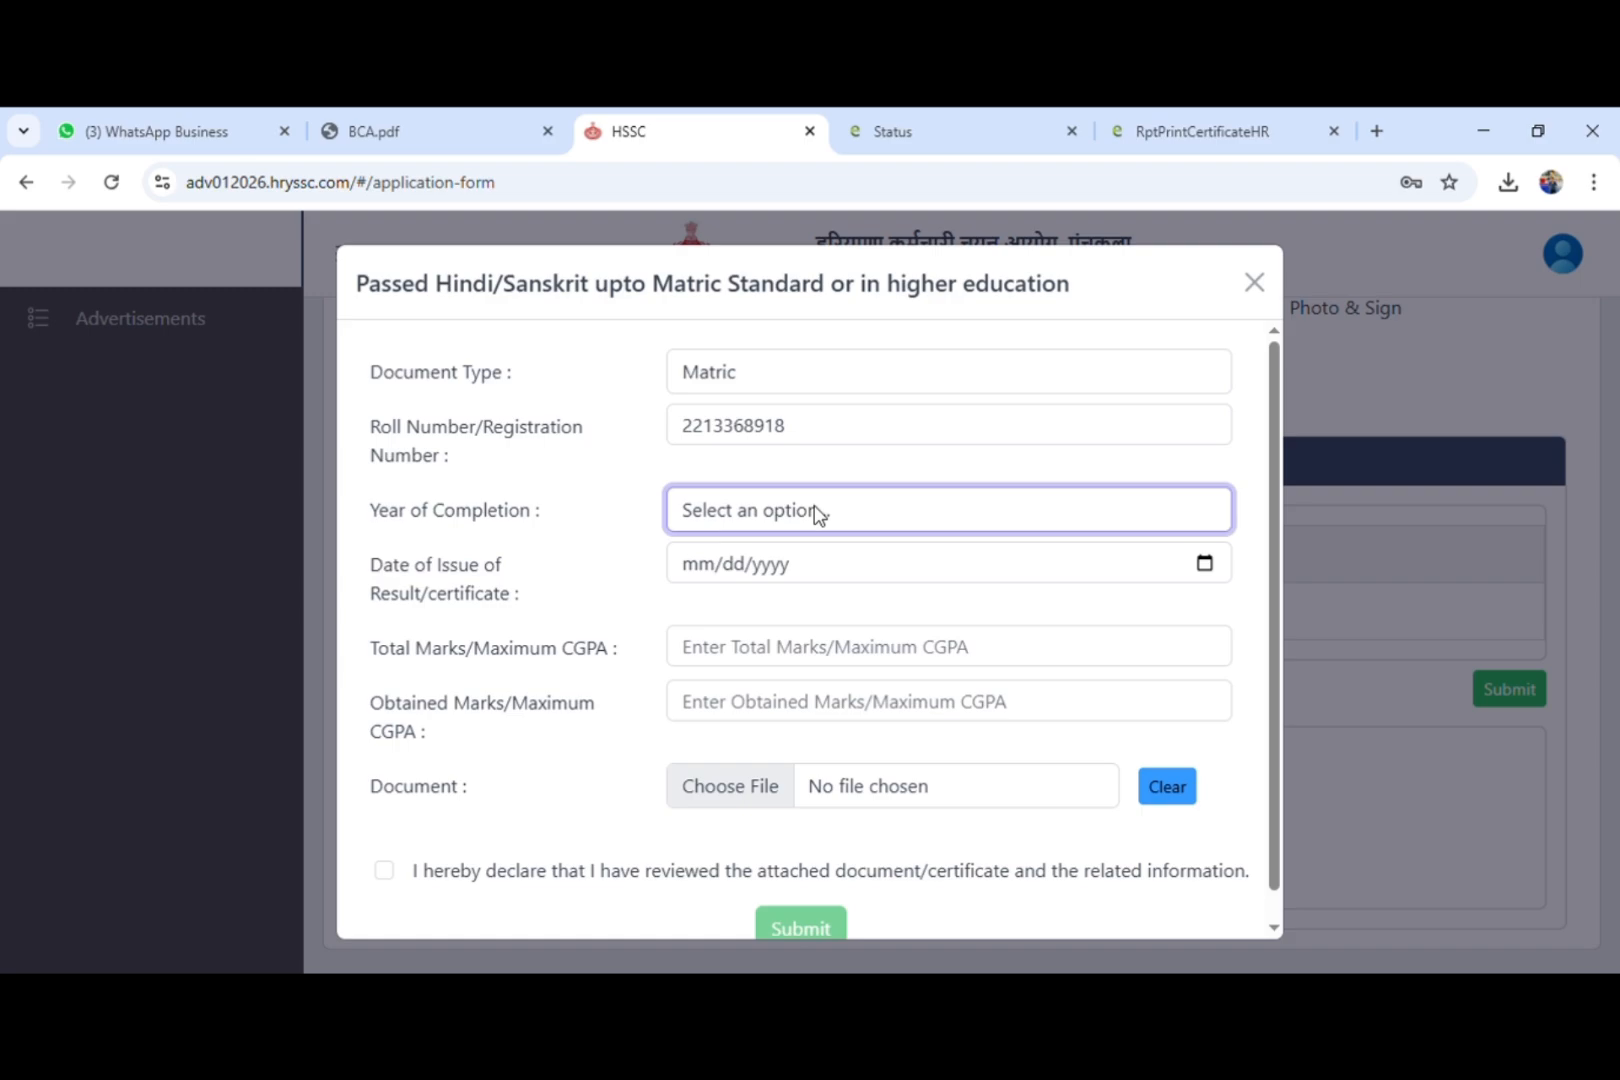
{"action": "key", "text": "2"}
{"action": "left_click_drag", "start_coordinate": [368, 560], "coordinate": [512, 597]}
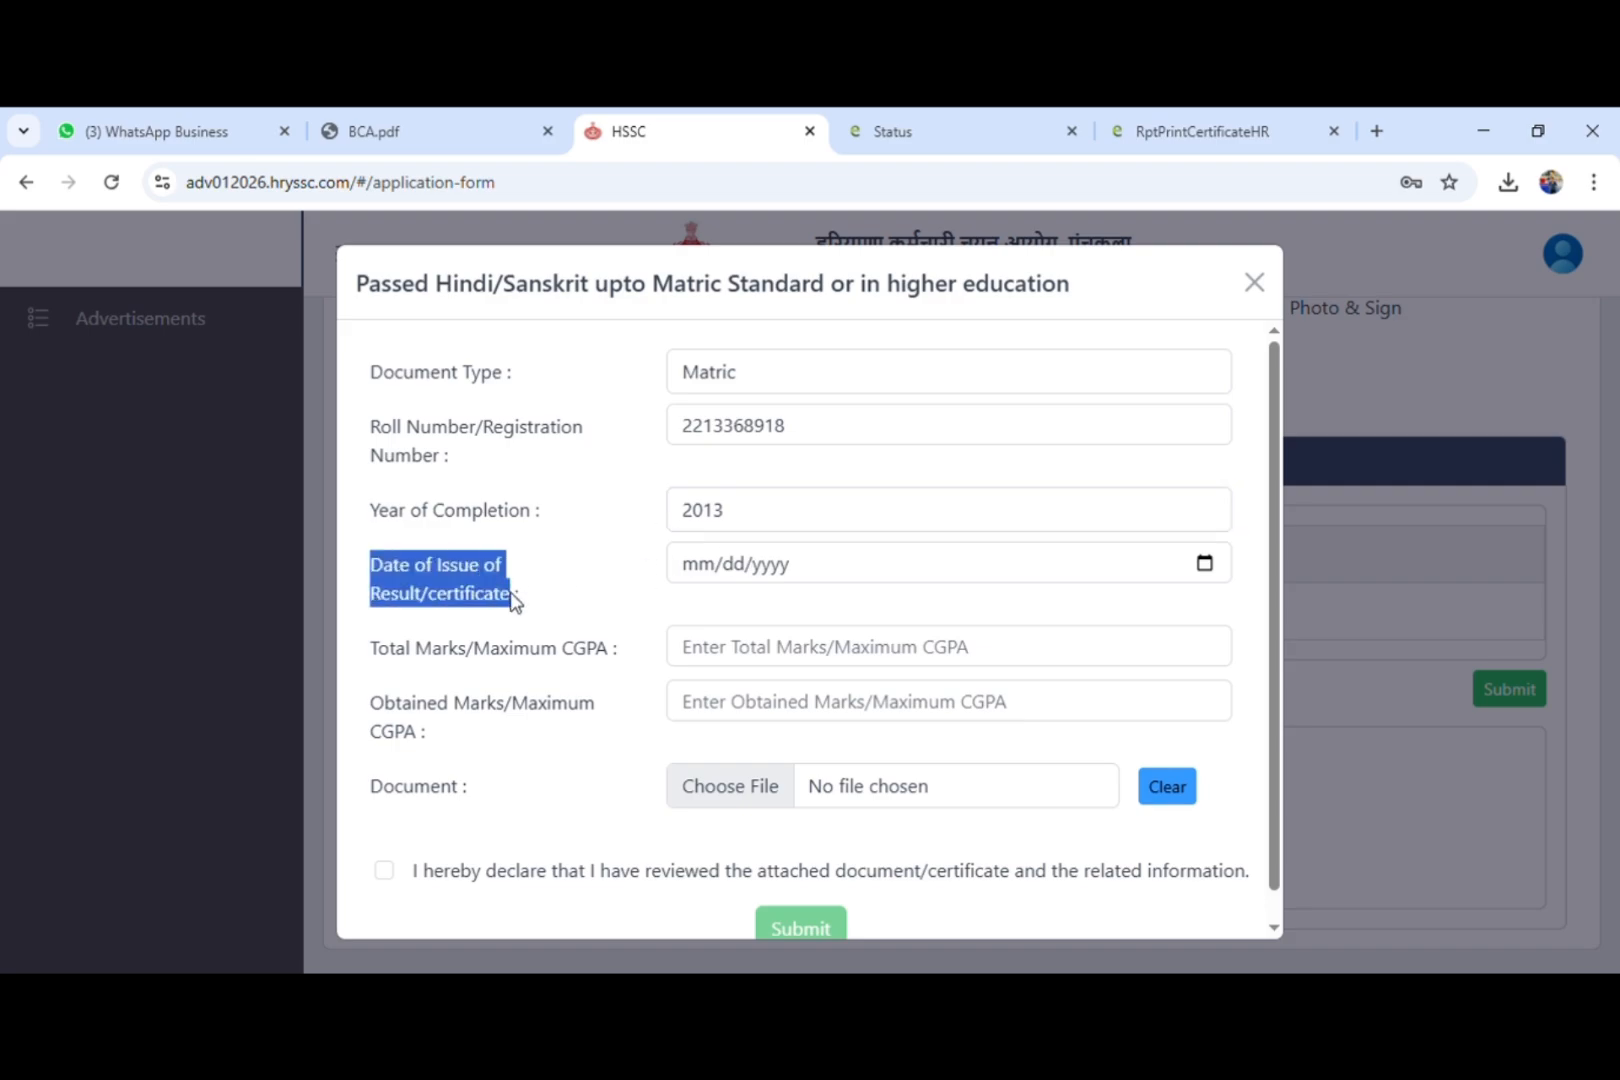
{"action": "left_click", "coordinate": [538, 600]}
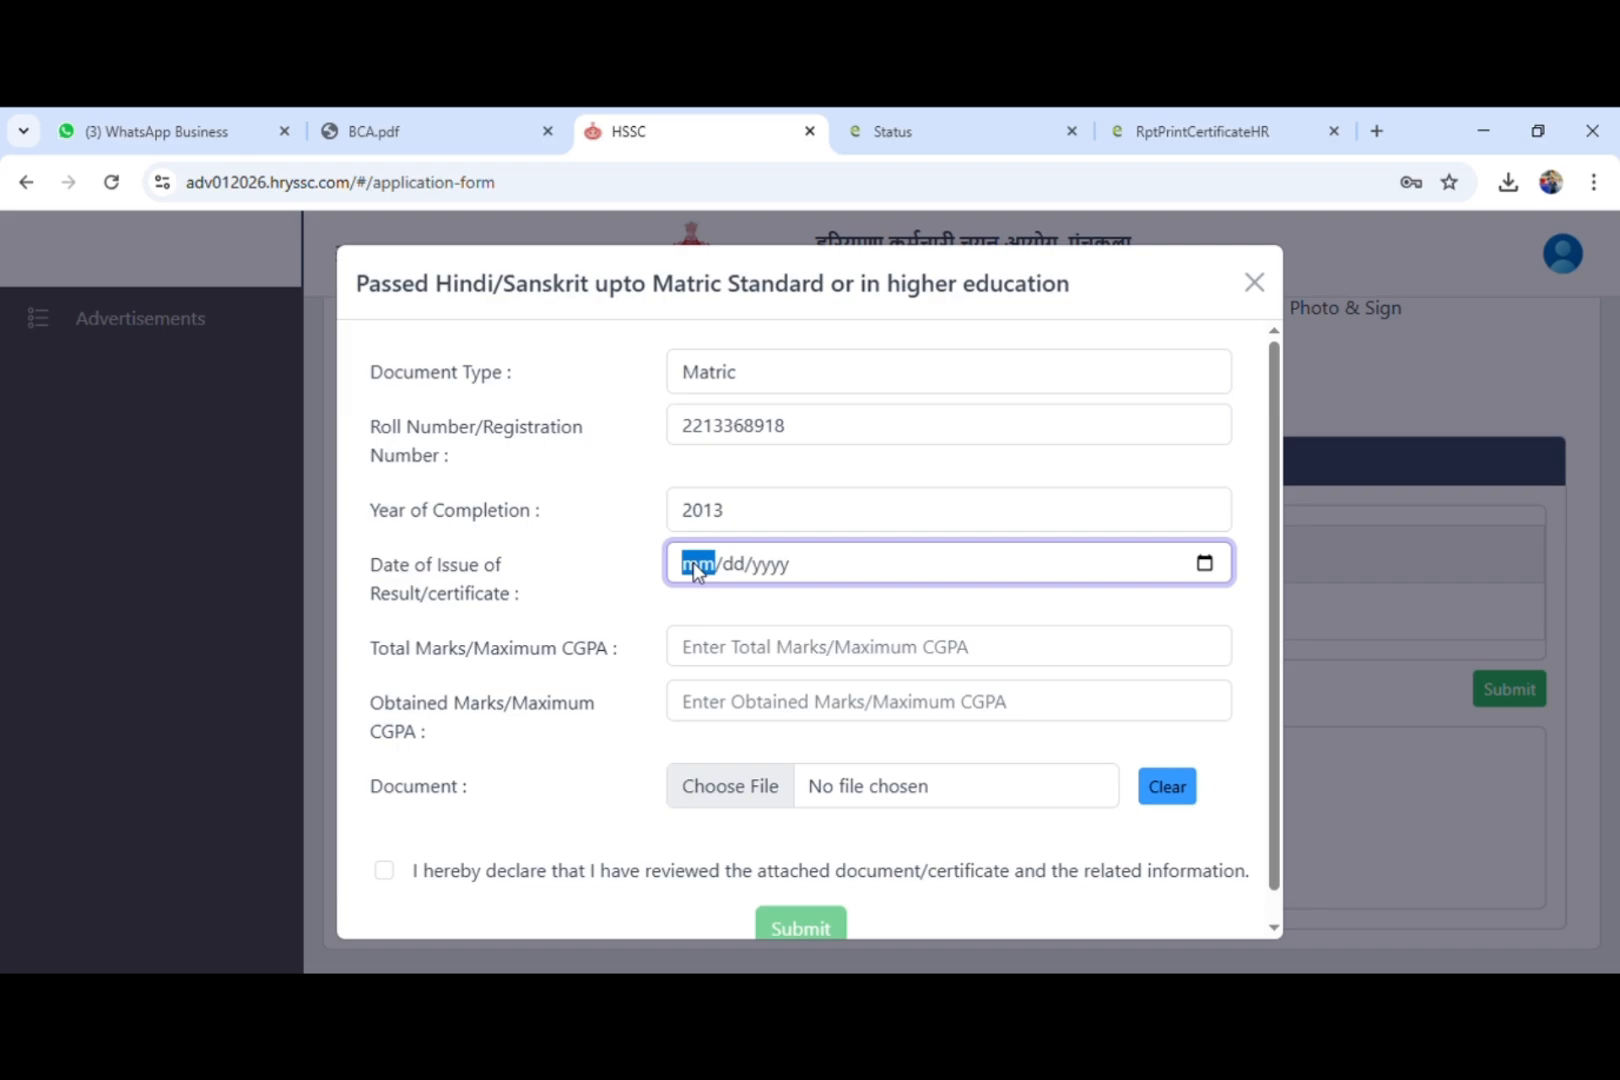
{"action": "type", "text": "01/15/"}
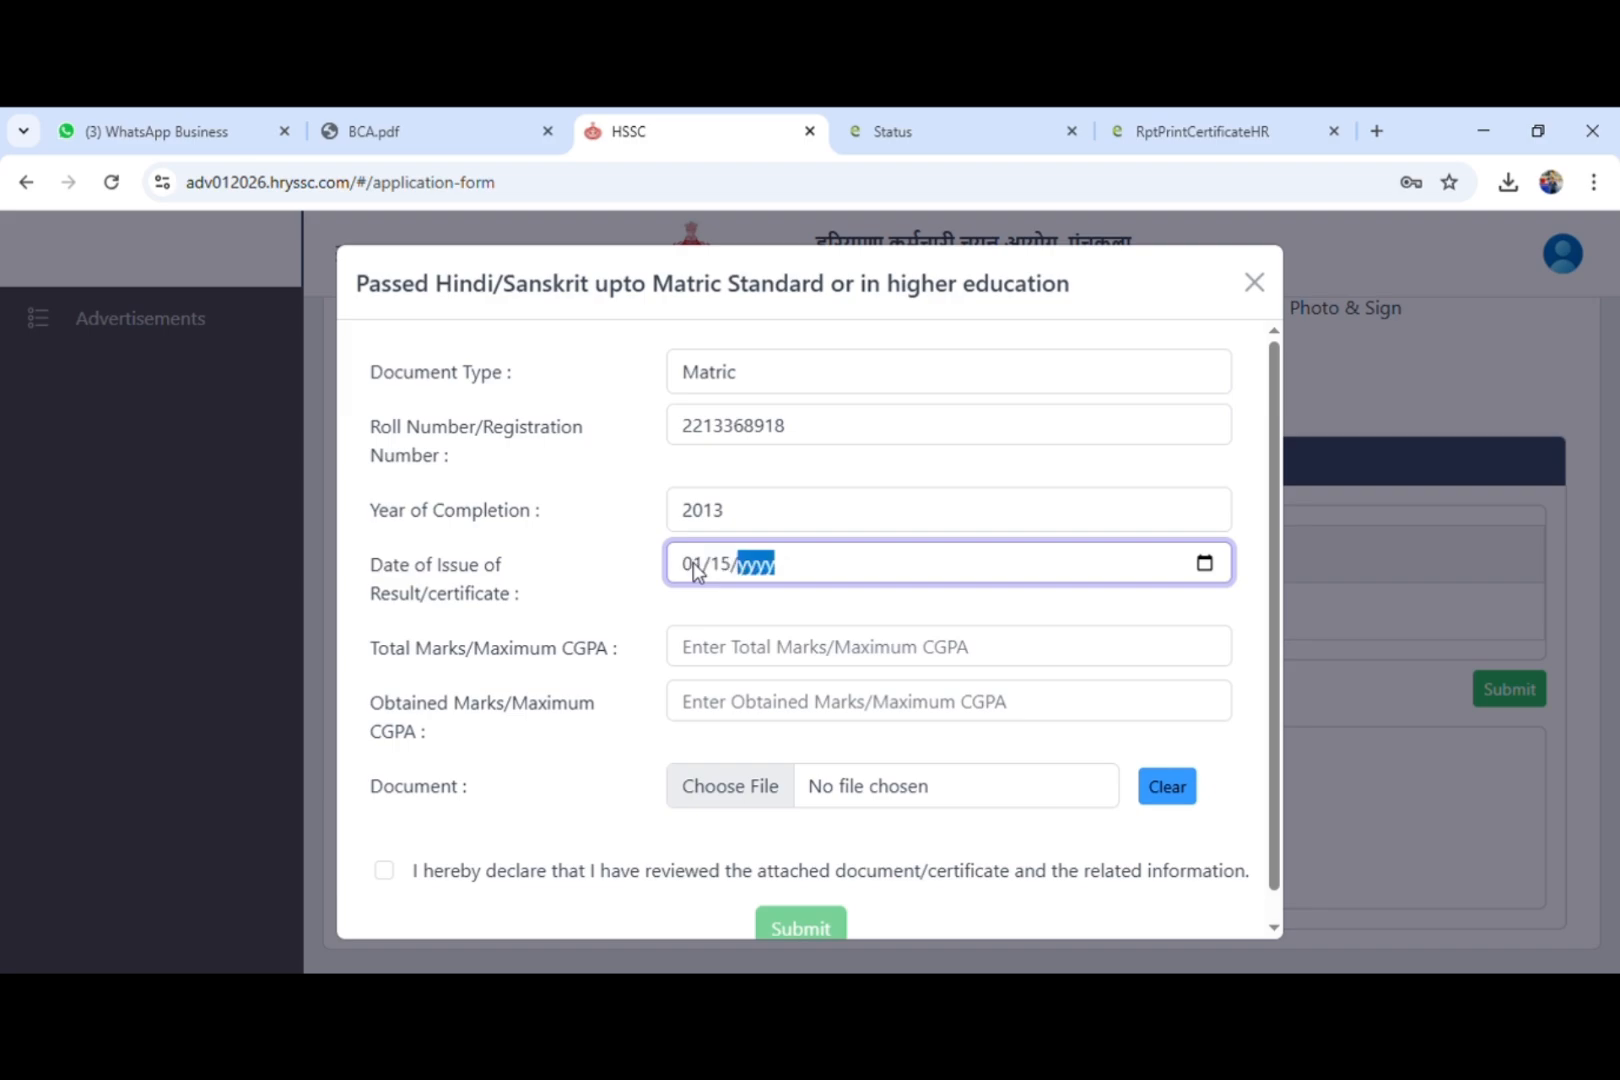
{"action": "type", "text": "2014"}
{"action": "left_click", "coordinate": [700, 652]}
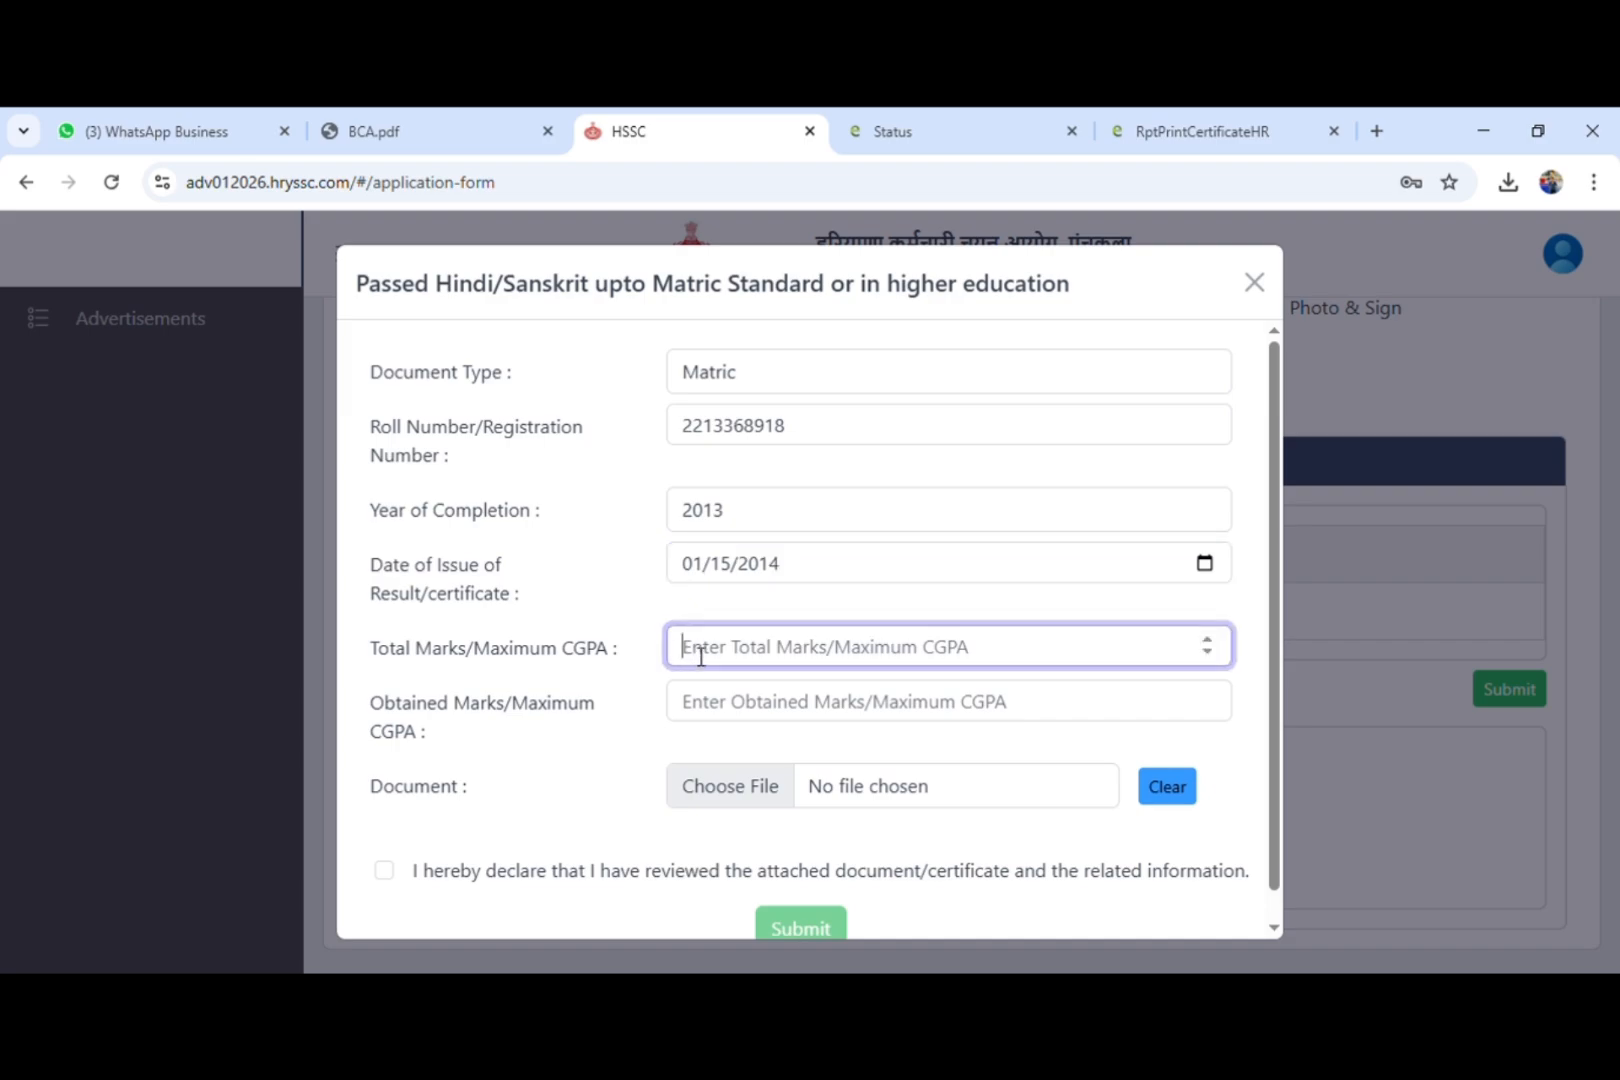
{"action": "type", "text": "500"}
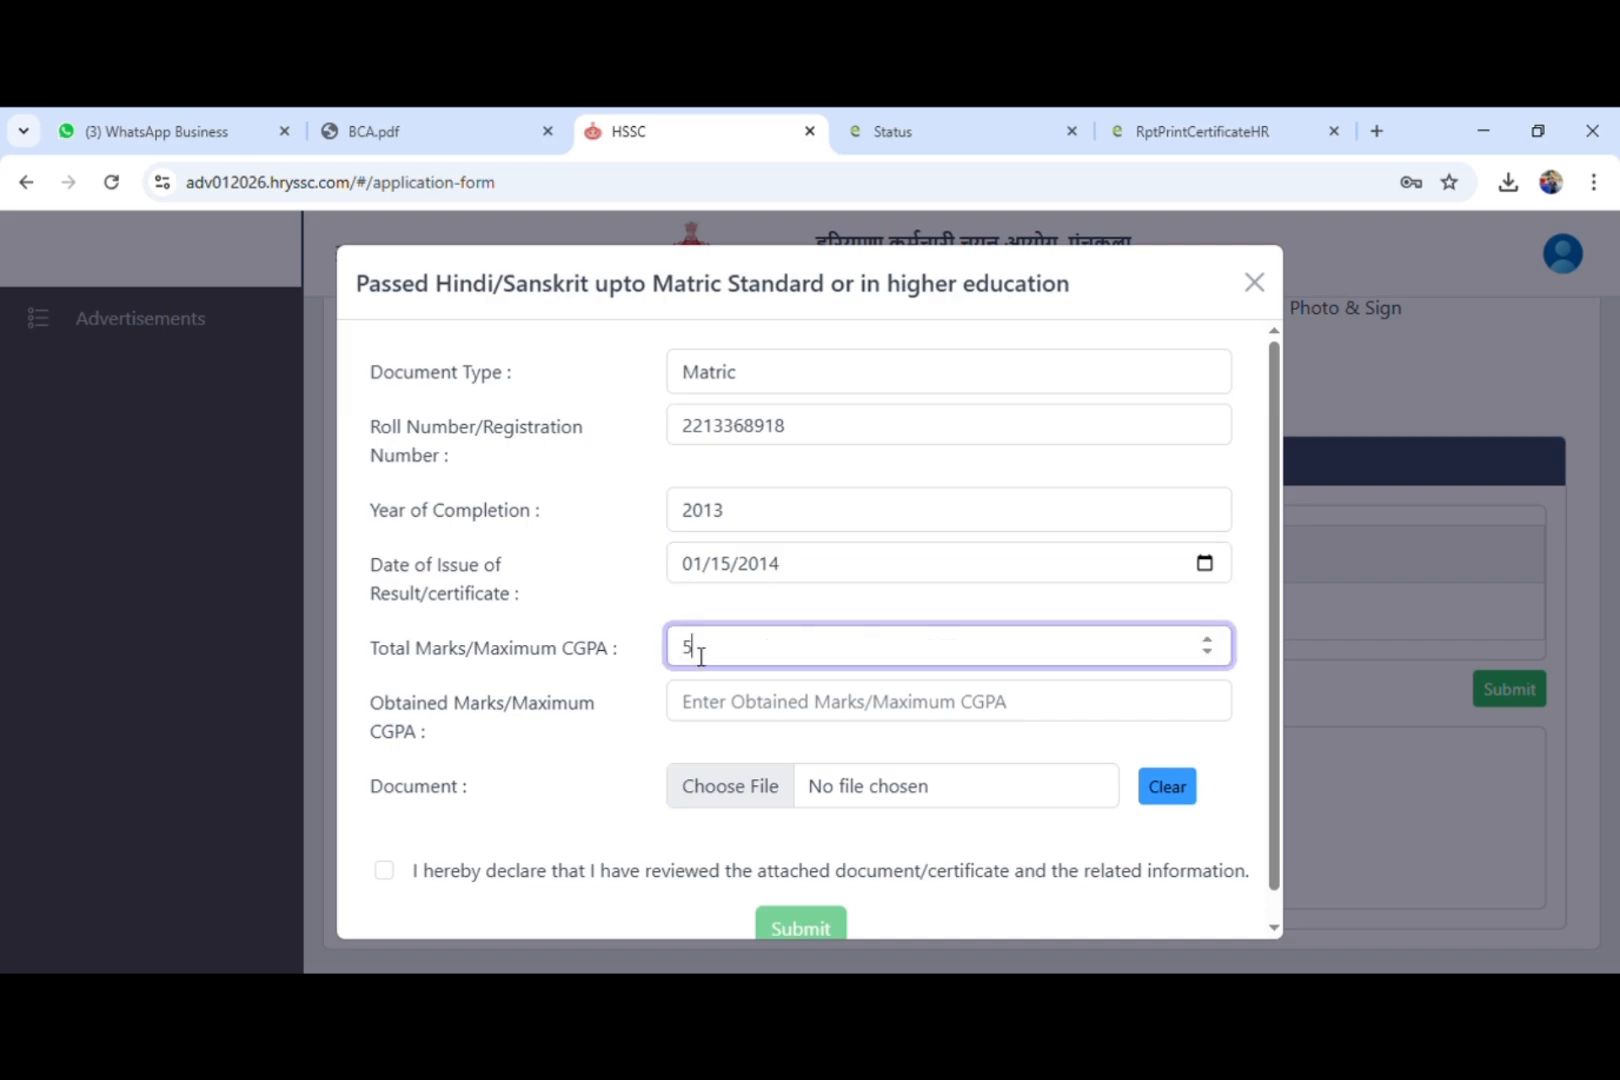
{"action": "left_click", "coordinate": [748, 704]}
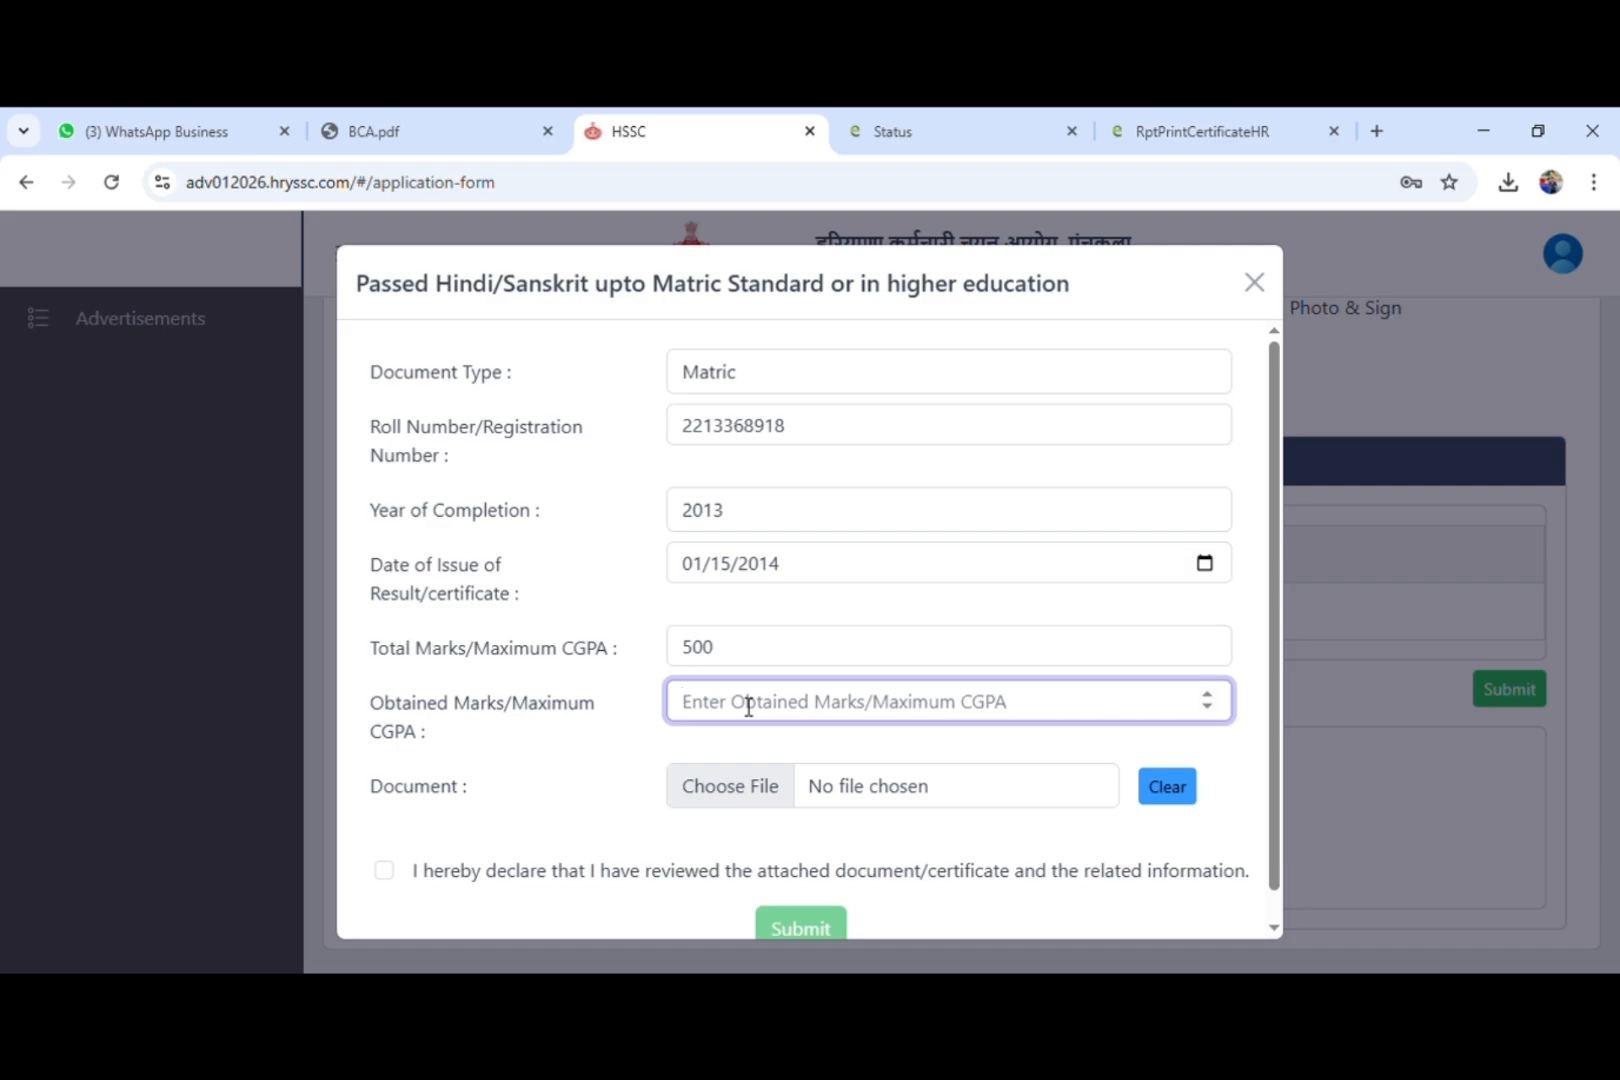
{"action": "type", "text": "312"}
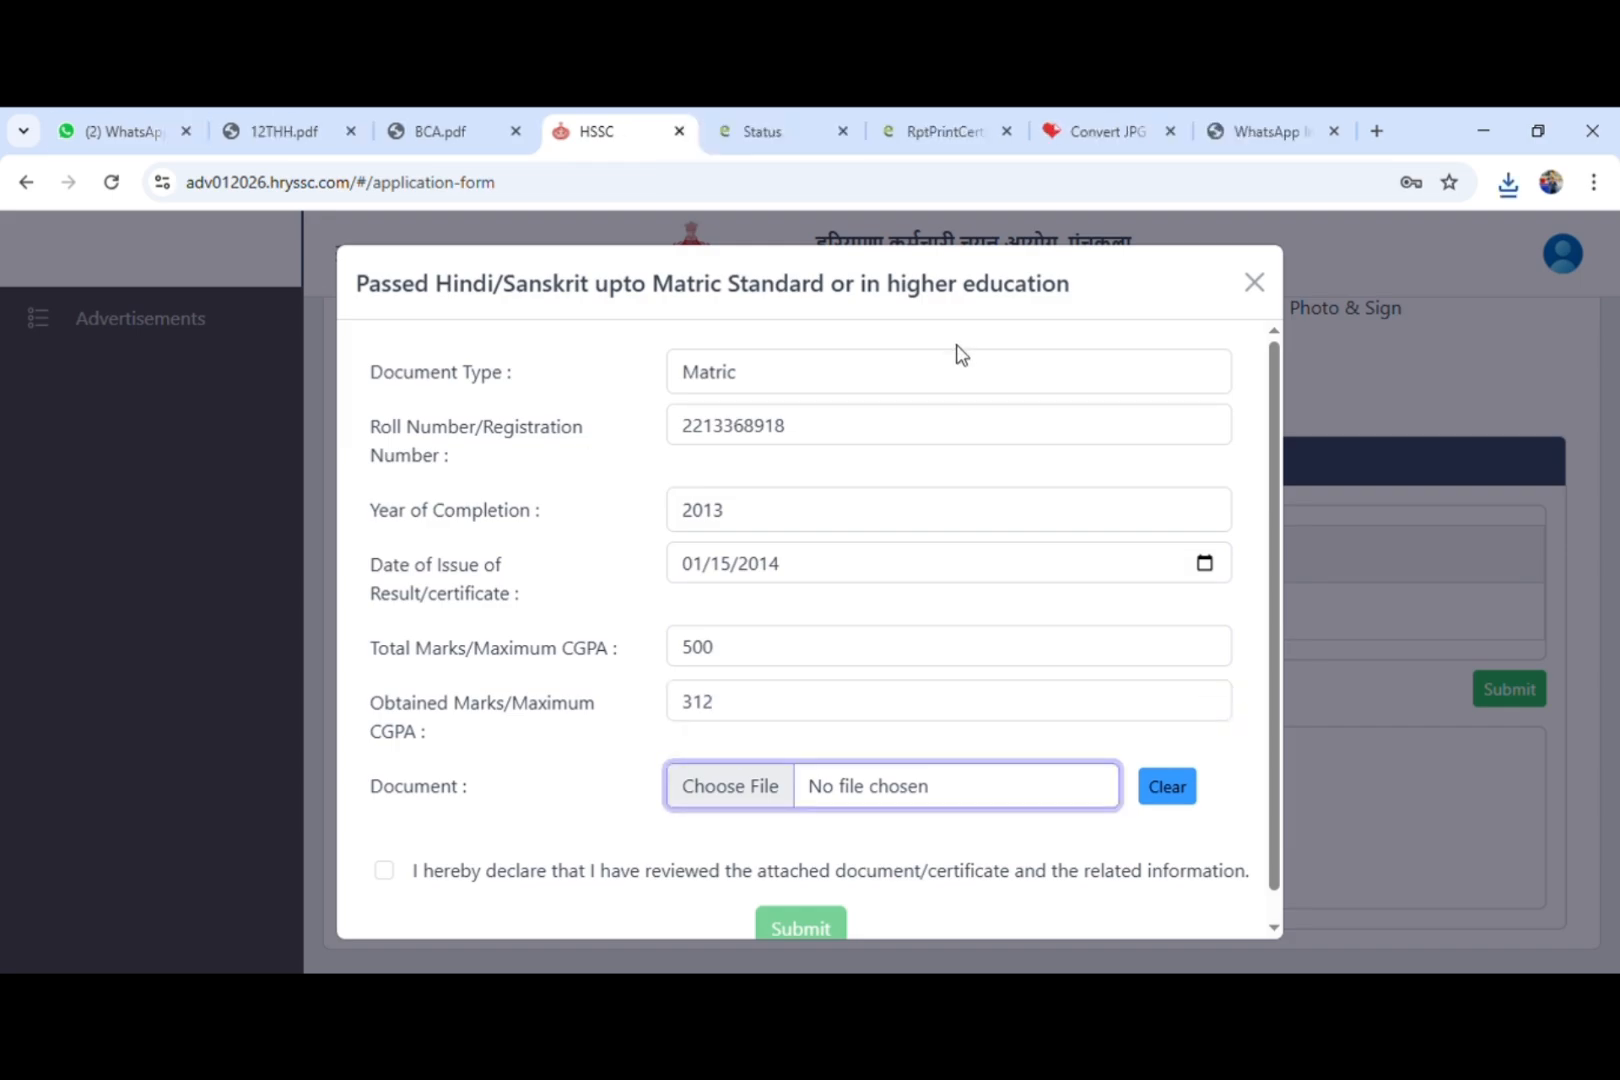
Attach 10TH.pdf, tick the review declaration, and submit the Matric record
{"action": "left_click", "coordinate": [752, 781]}
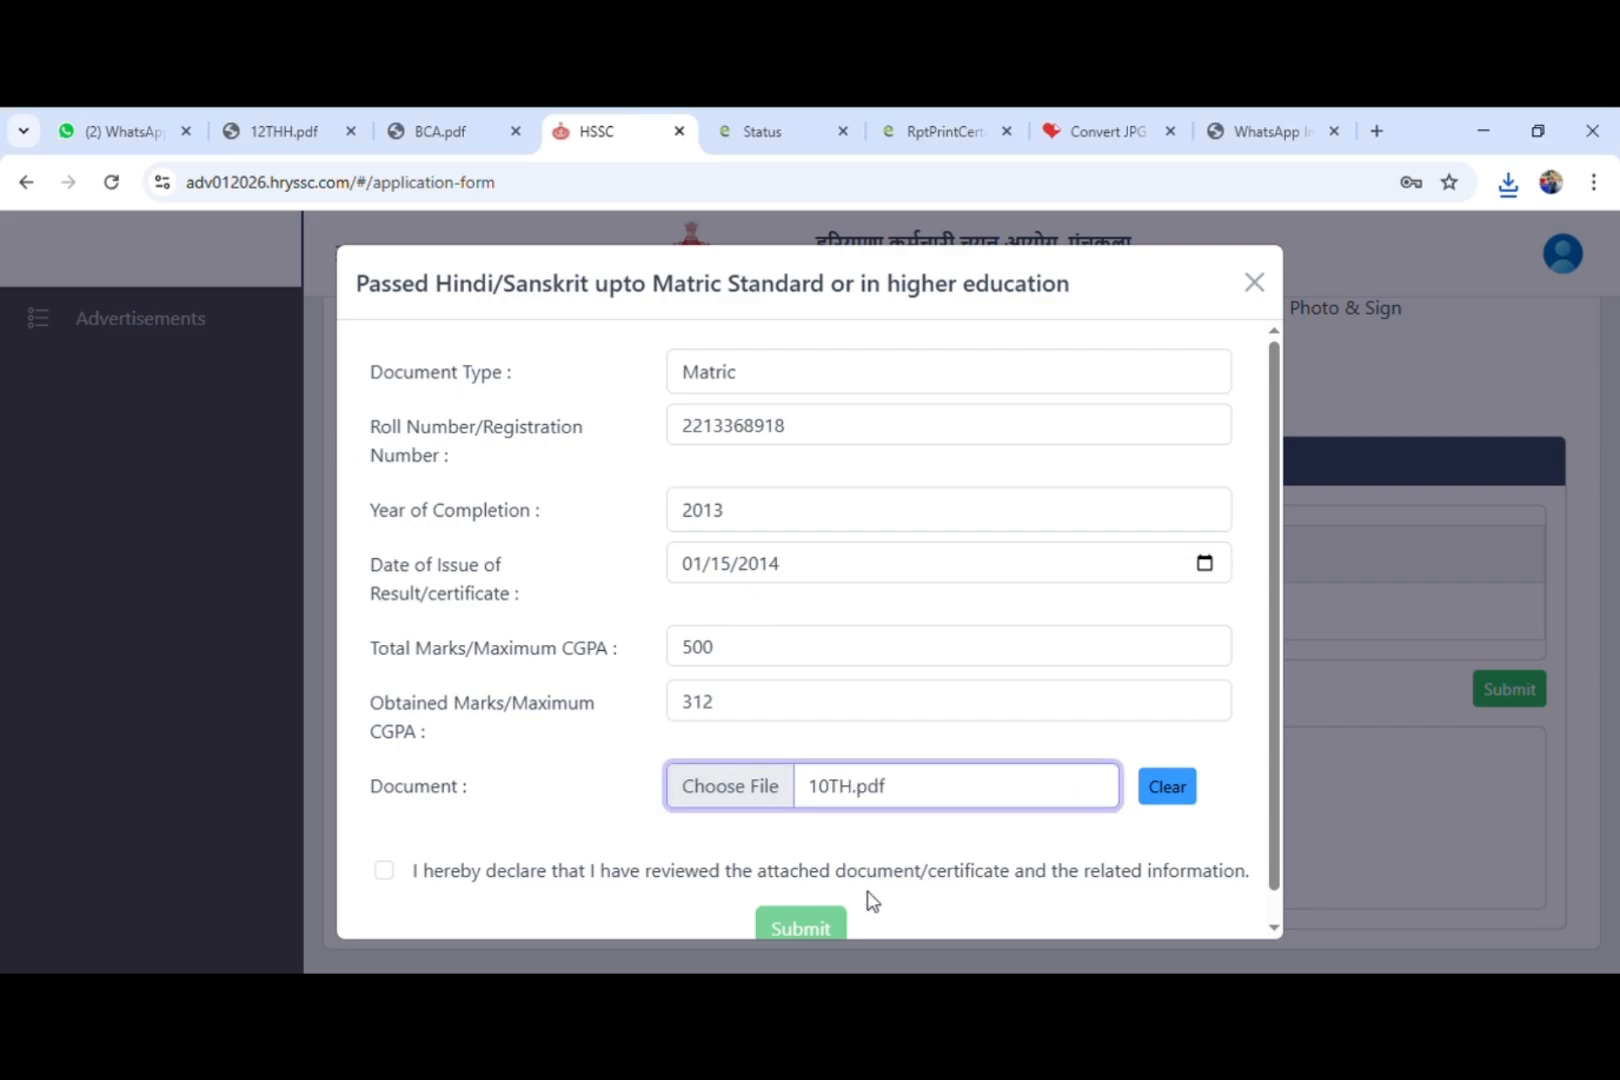
{"action": "scroll", "coordinate": [700, 775], "scroll_direction": "down", "scroll_amount": 1}
{"action": "left_click", "coordinate": [384, 840]}
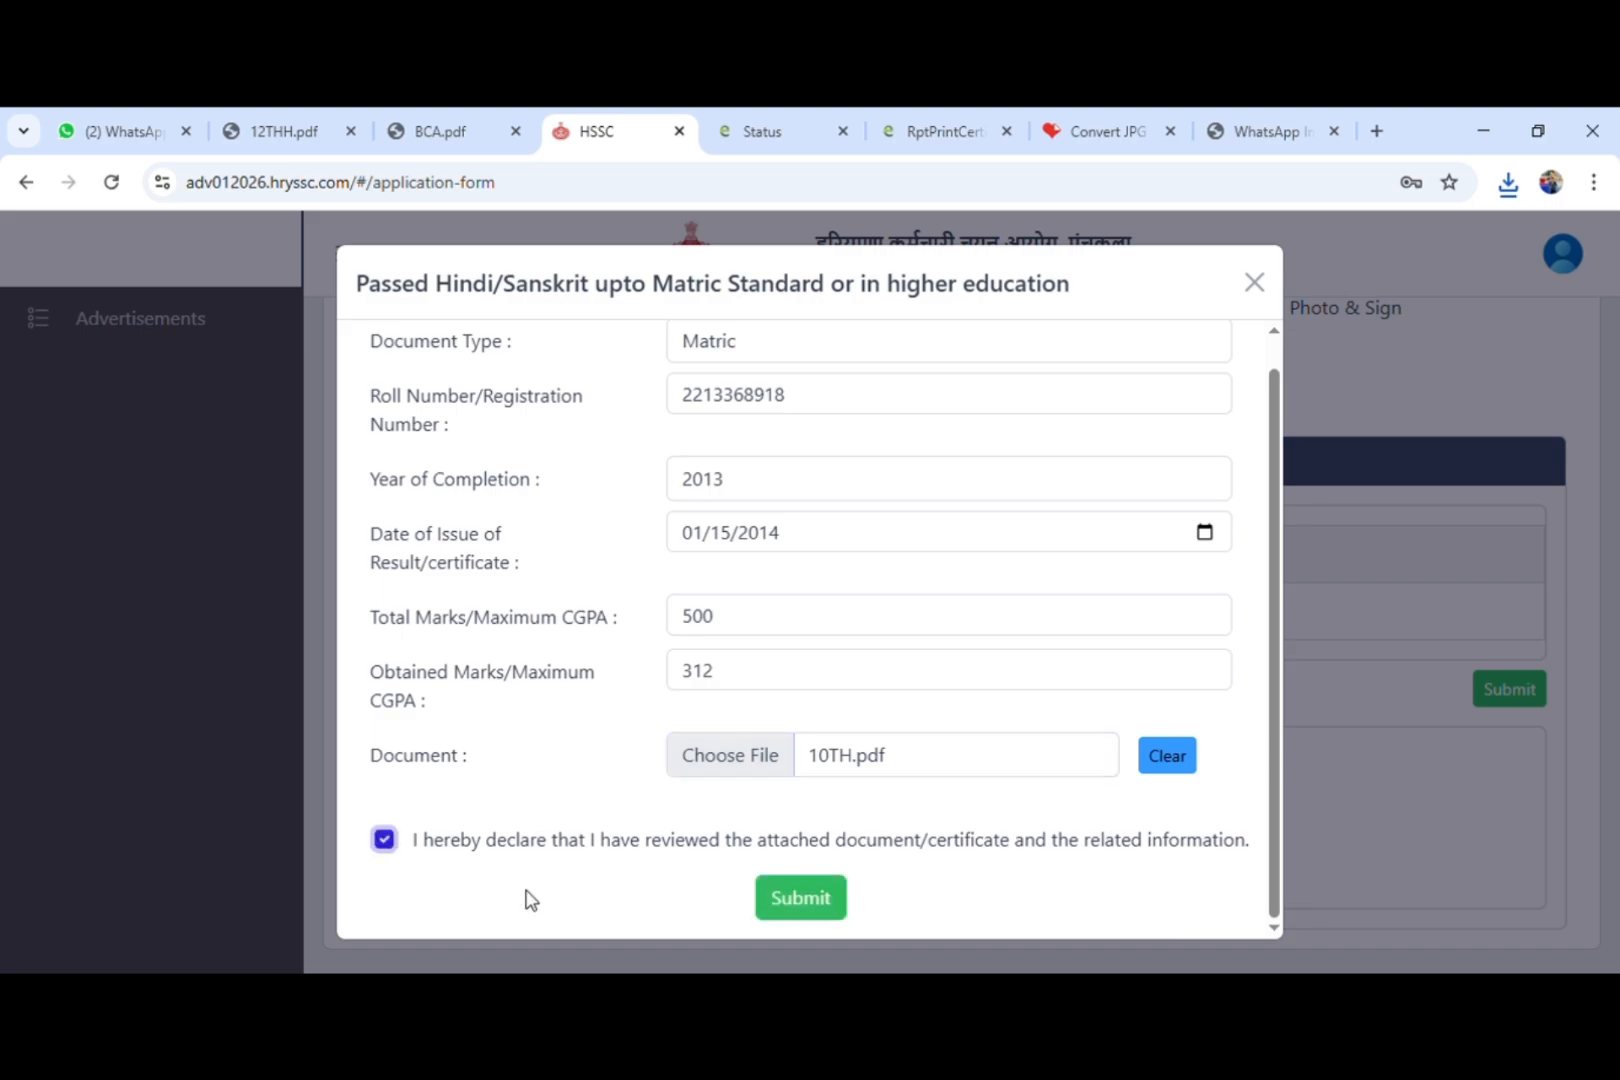
{"action": "left_click", "coordinate": [822, 904]}
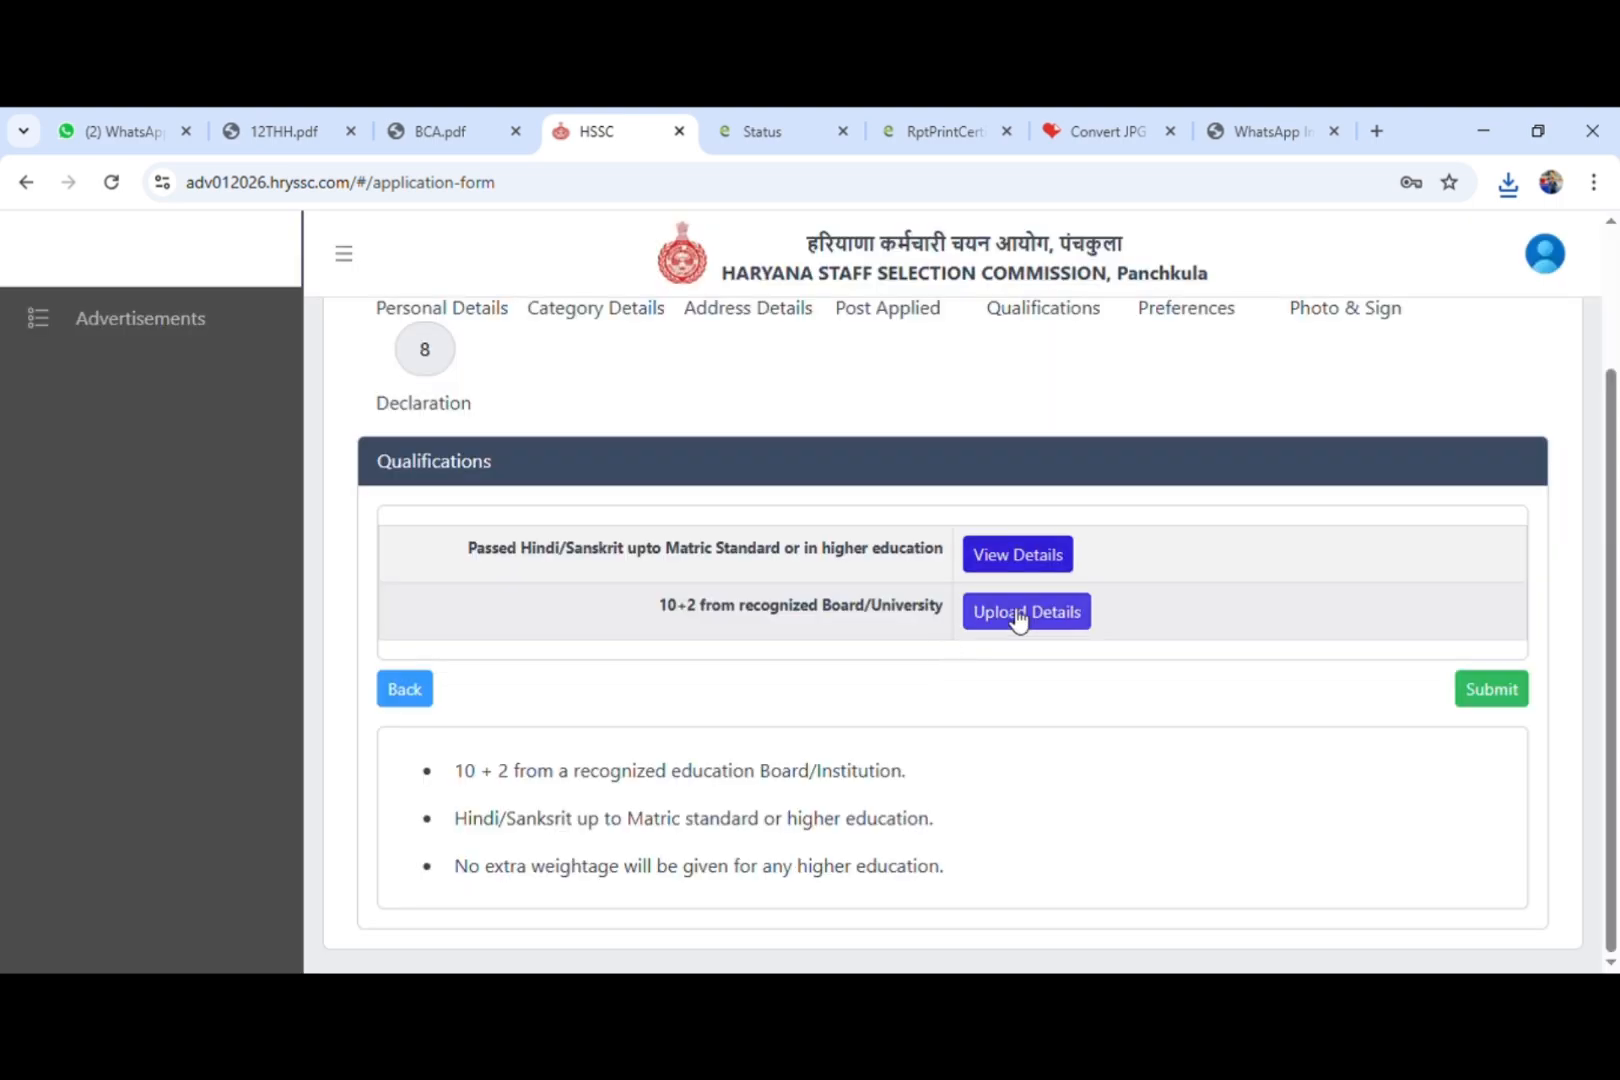
Start the 10+2 record with the roll number, passing year 2016 and issue date 05/18/2016
{"action": "left_click", "coordinate": [1020, 617]}
{"action": "left_click", "coordinate": [759, 390]}
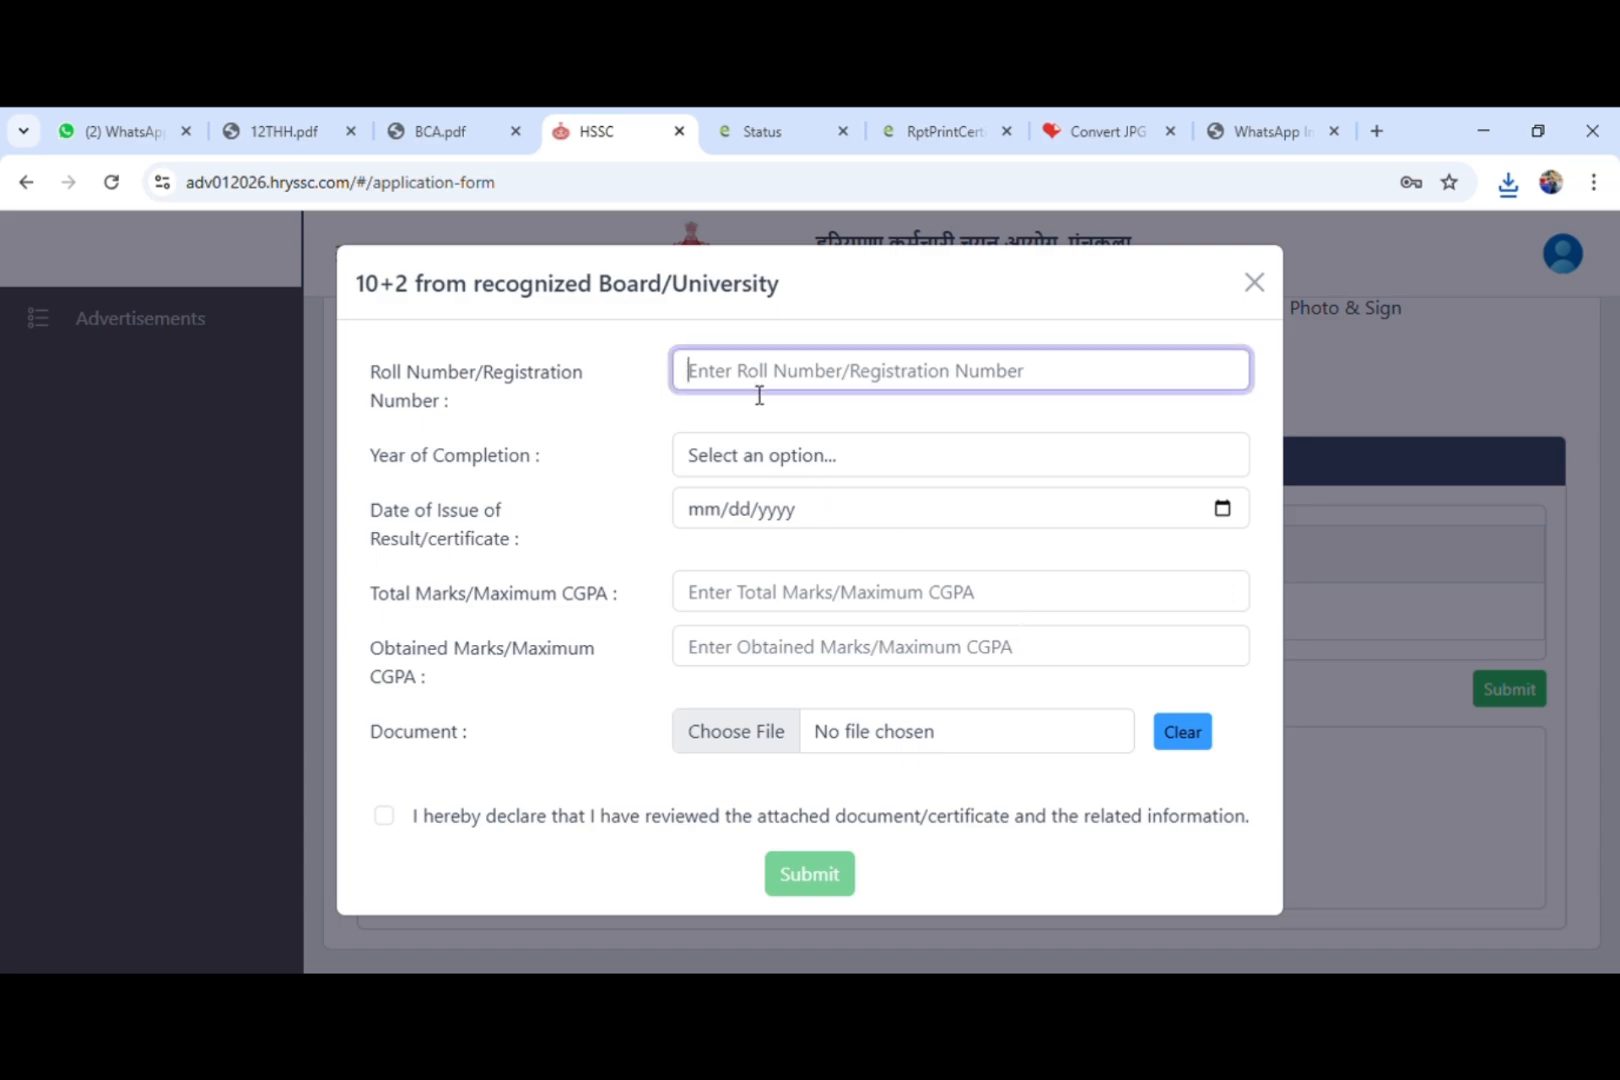
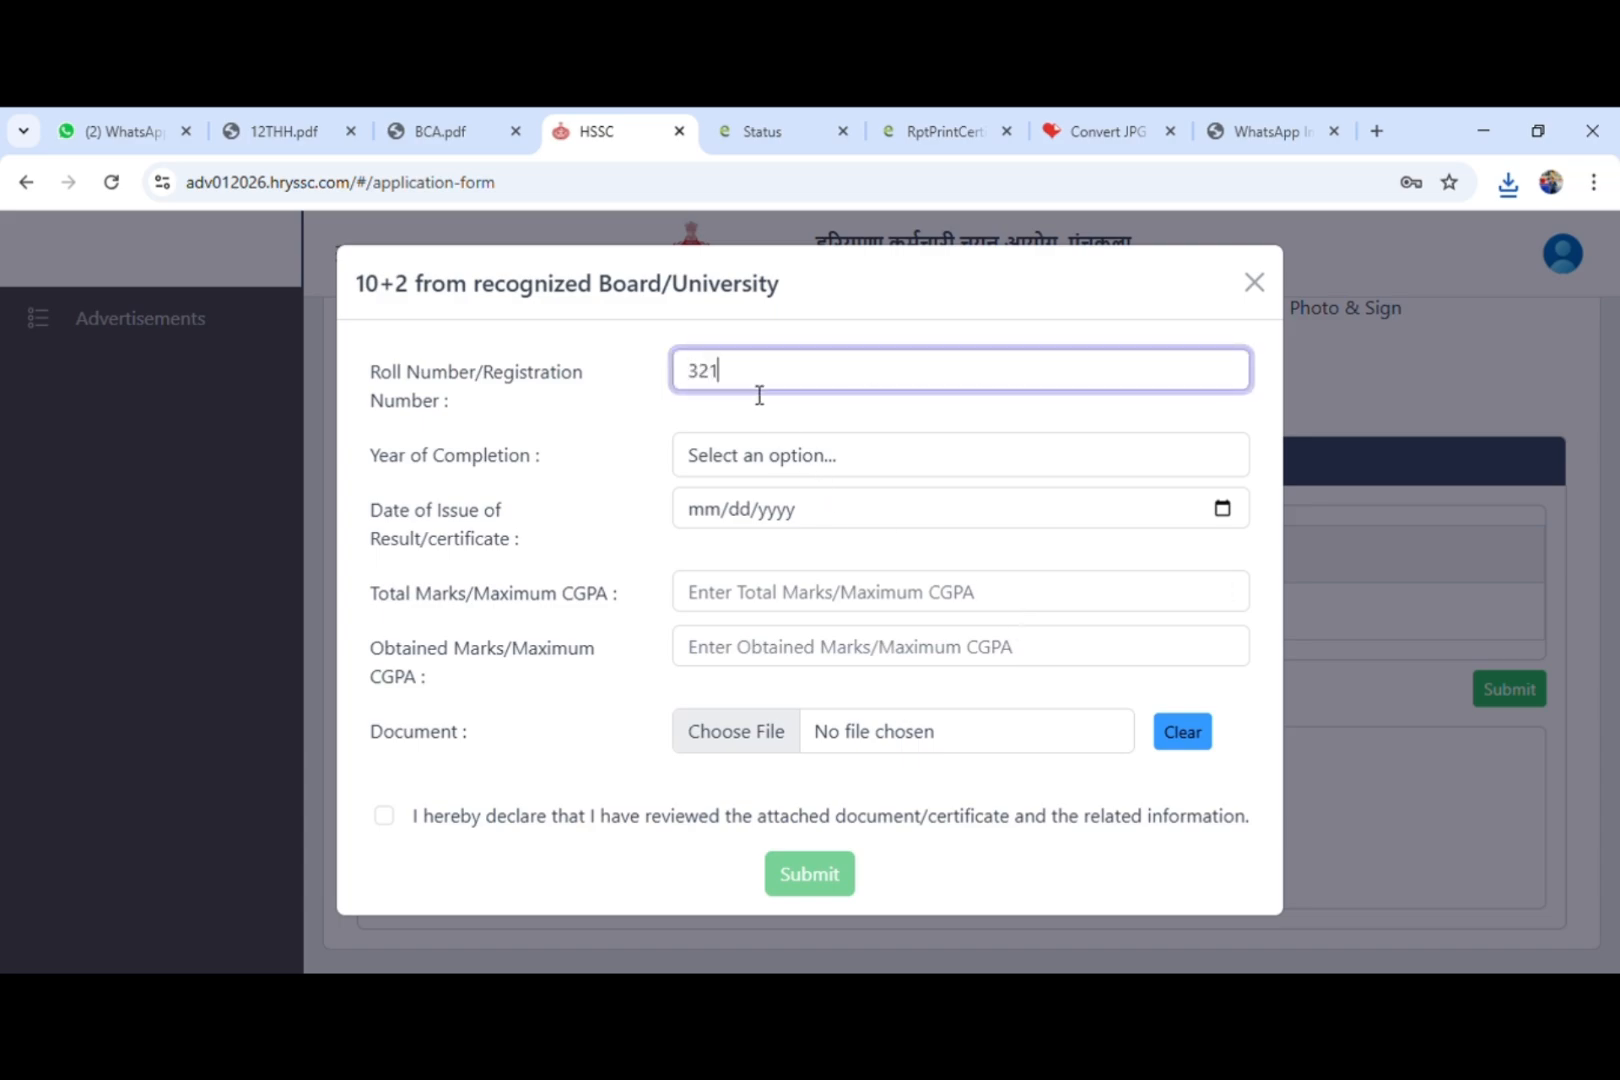
{"action": "left_click", "coordinate": [752, 452]}
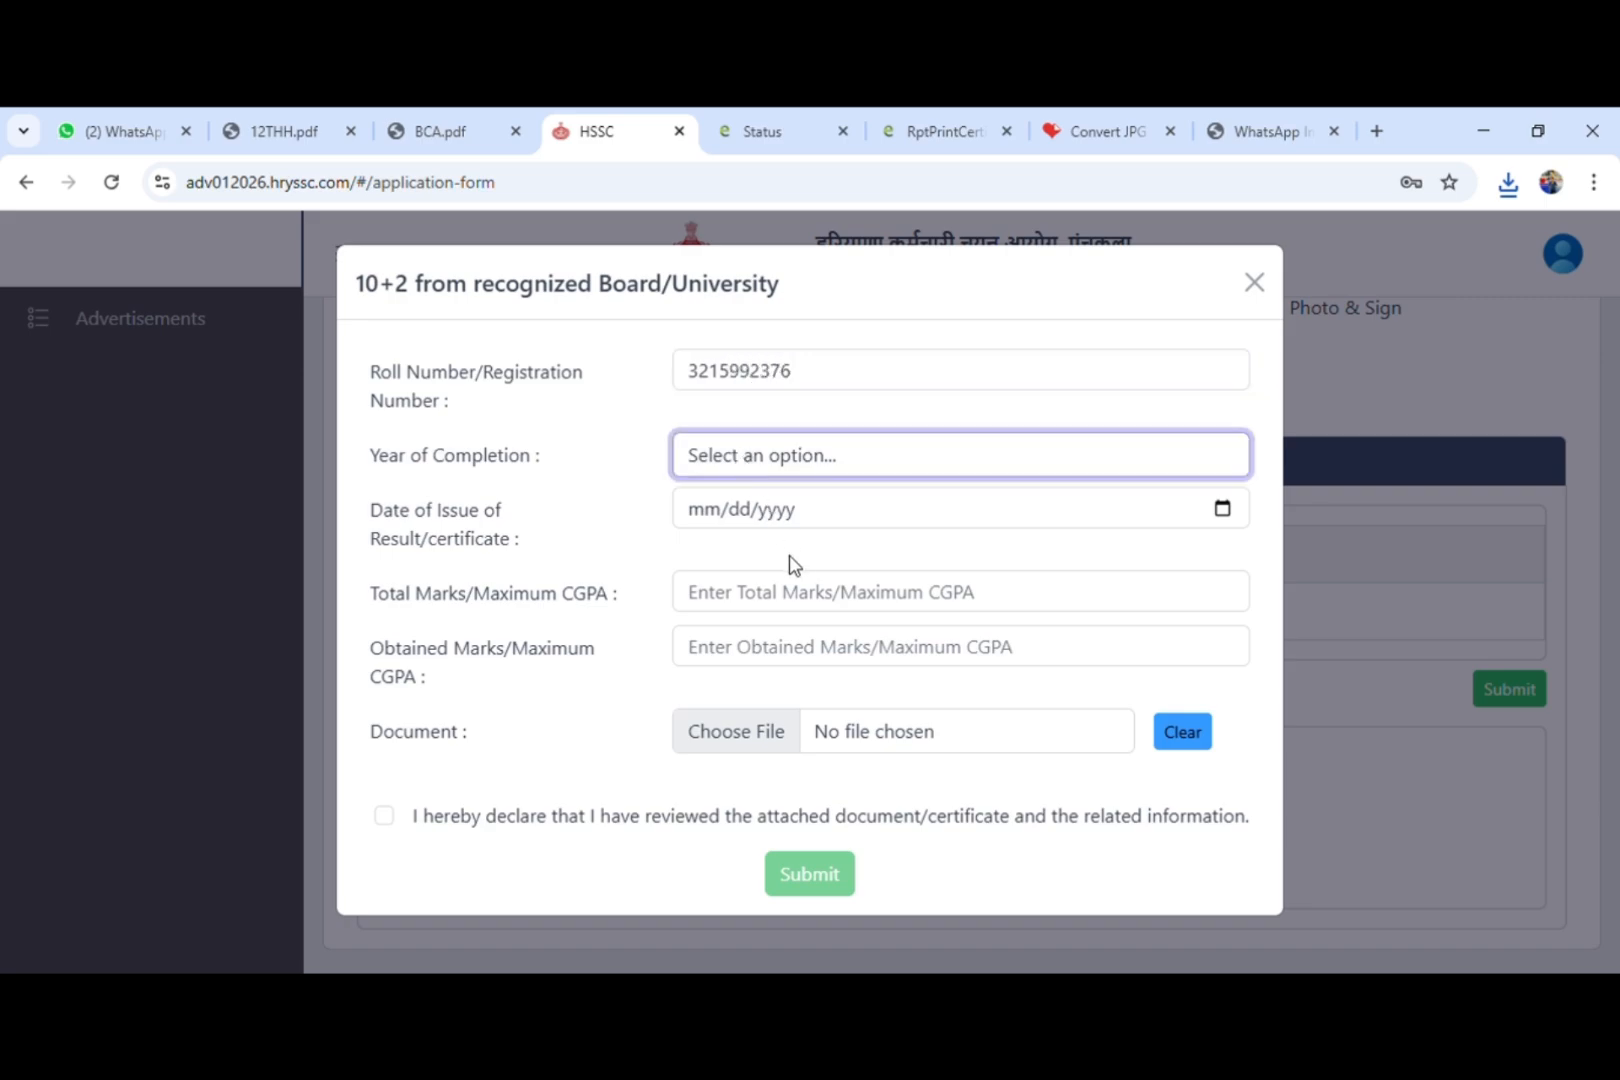
{"action": "type", "text": "2010"}
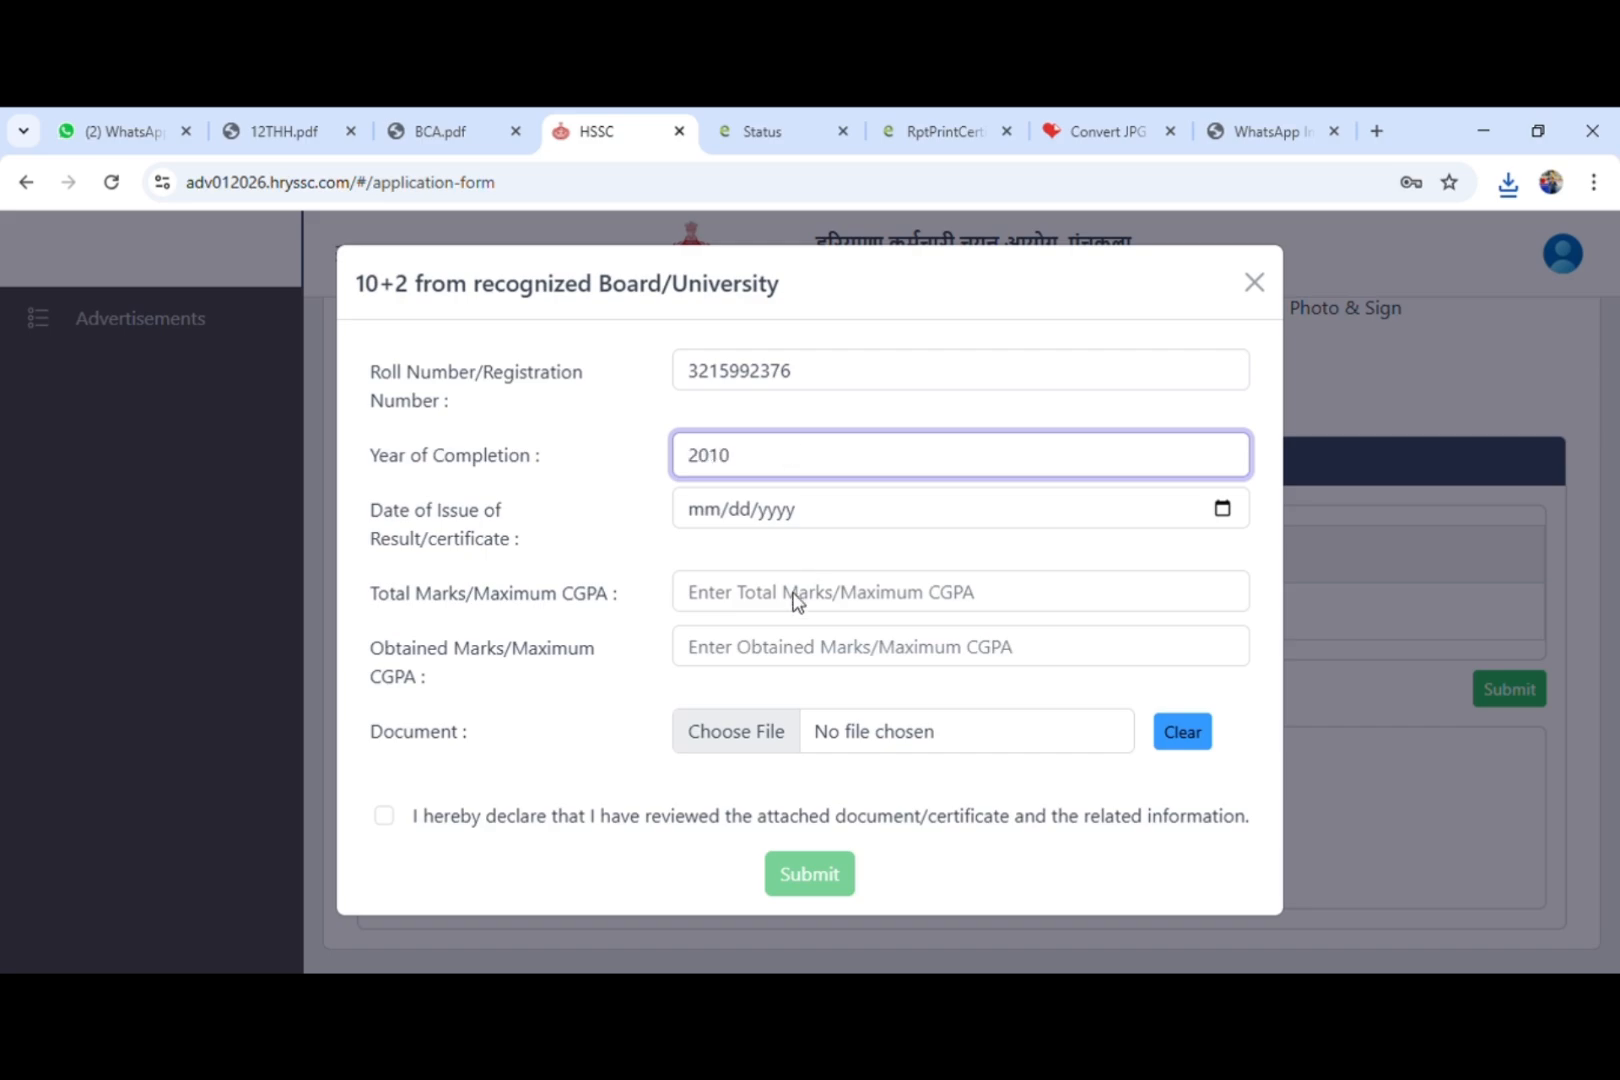
{"action": "left_click", "coordinate": [713, 520]}
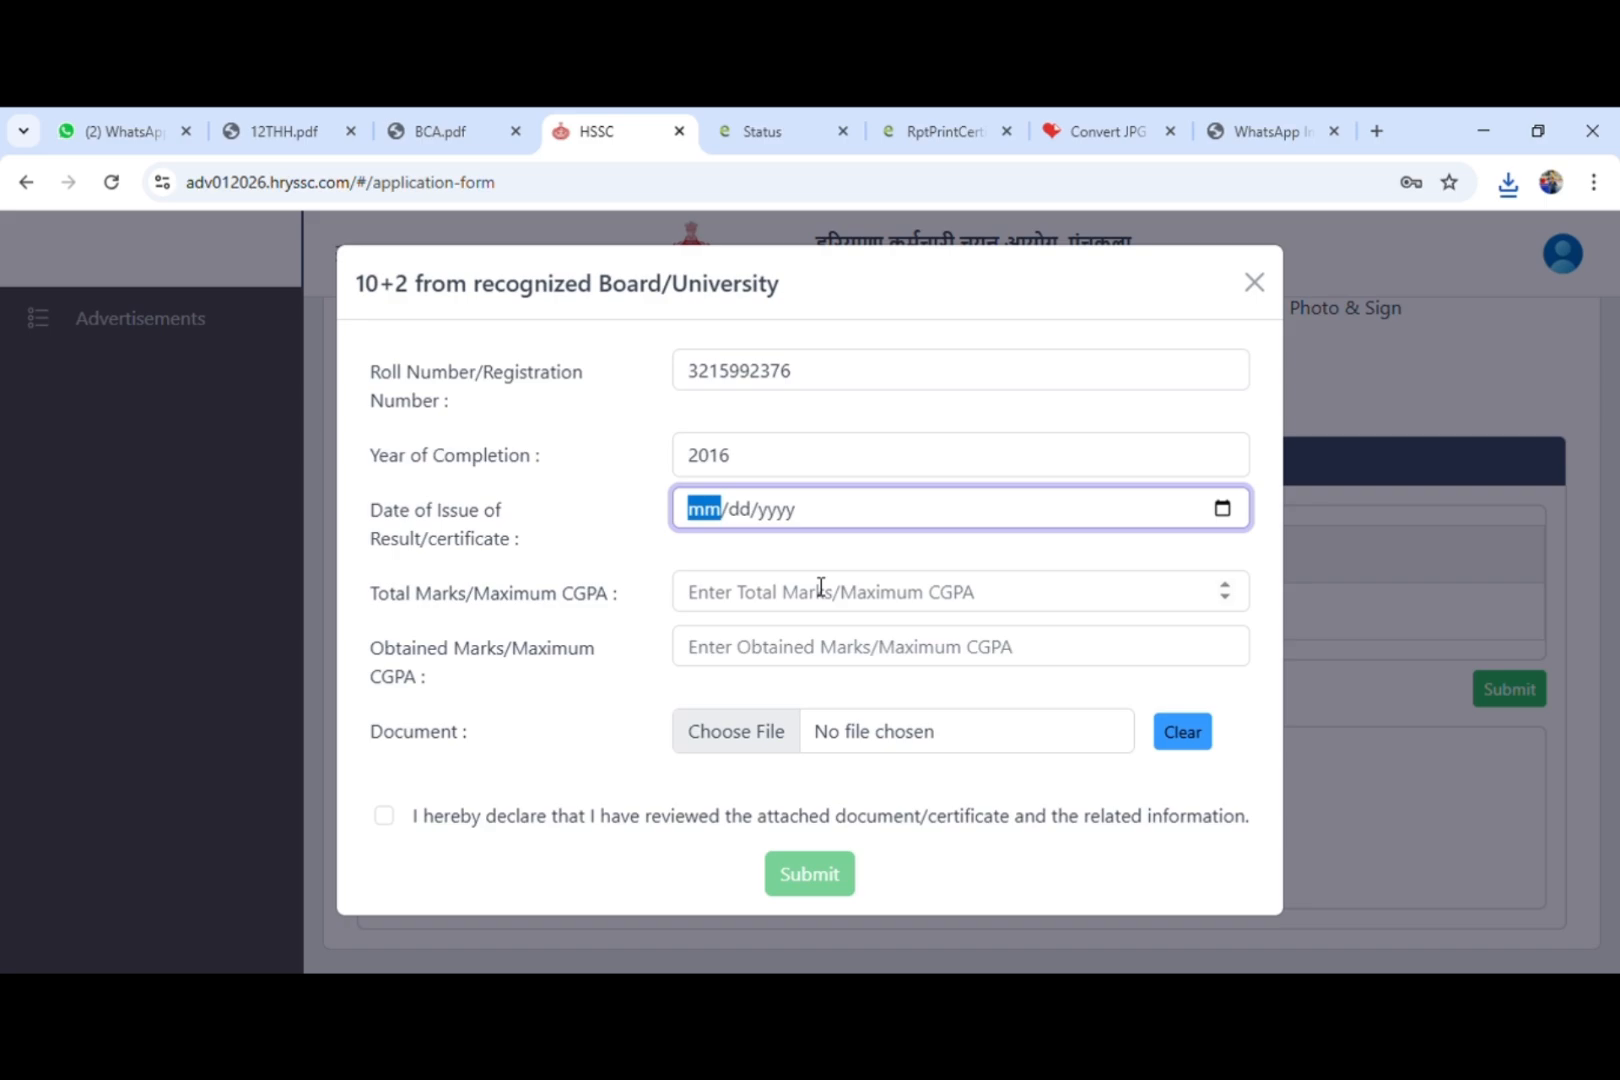
{"action": "type", "text": "05/18/"}
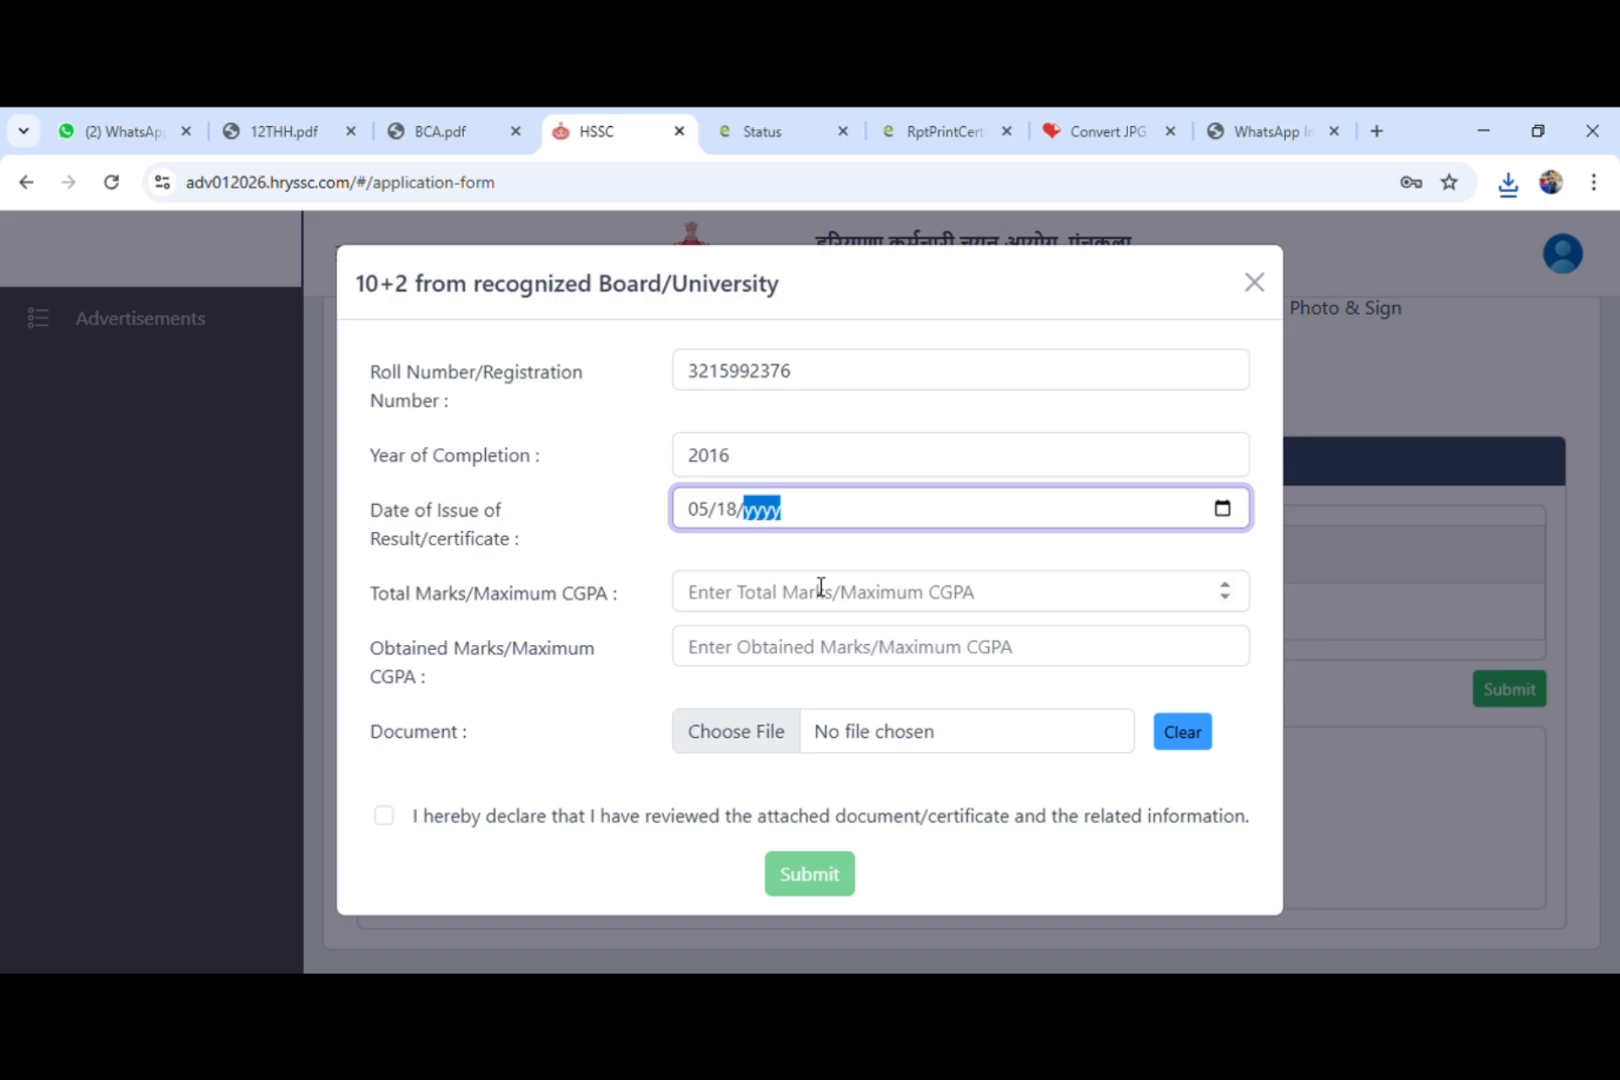
{"action": "type", "text": "2016"}
Enter 500 total and 293 obtained marks, attach 12TH.pdf, tick the declaration and submit
{"action": "left_click", "coordinate": [800, 610]}
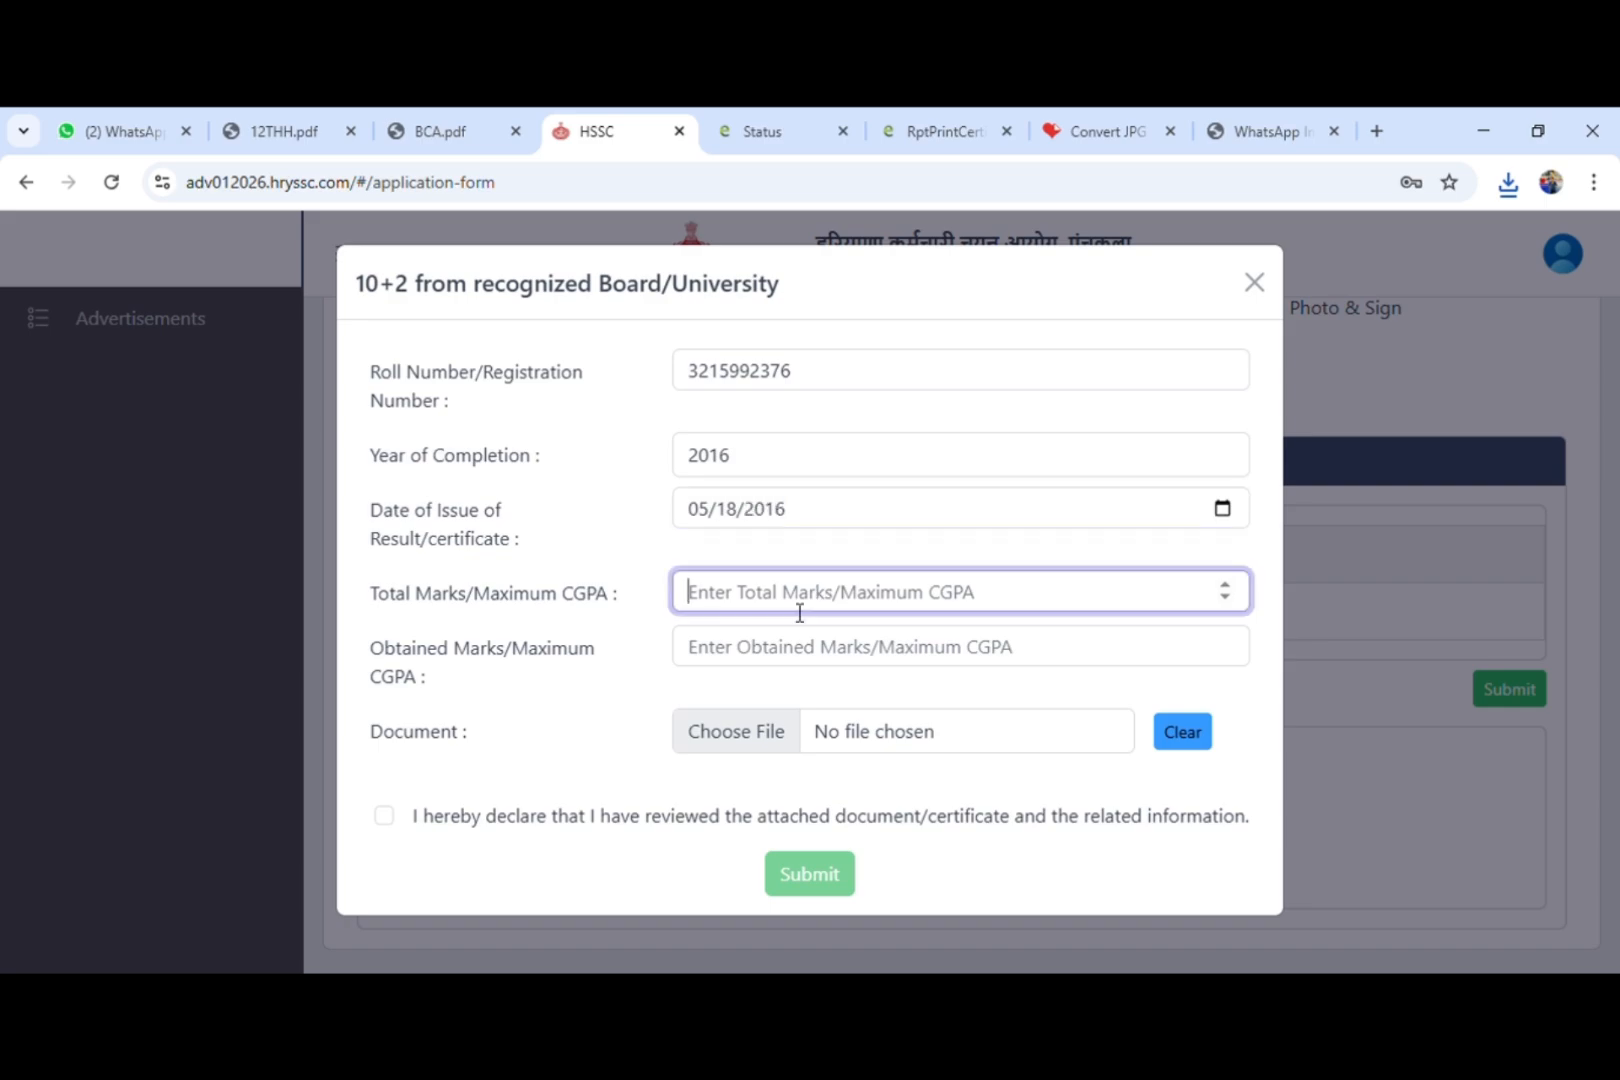
{"action": "type", "text": "500"}
{"action": "left_click", "coordinate": [745, 677]}
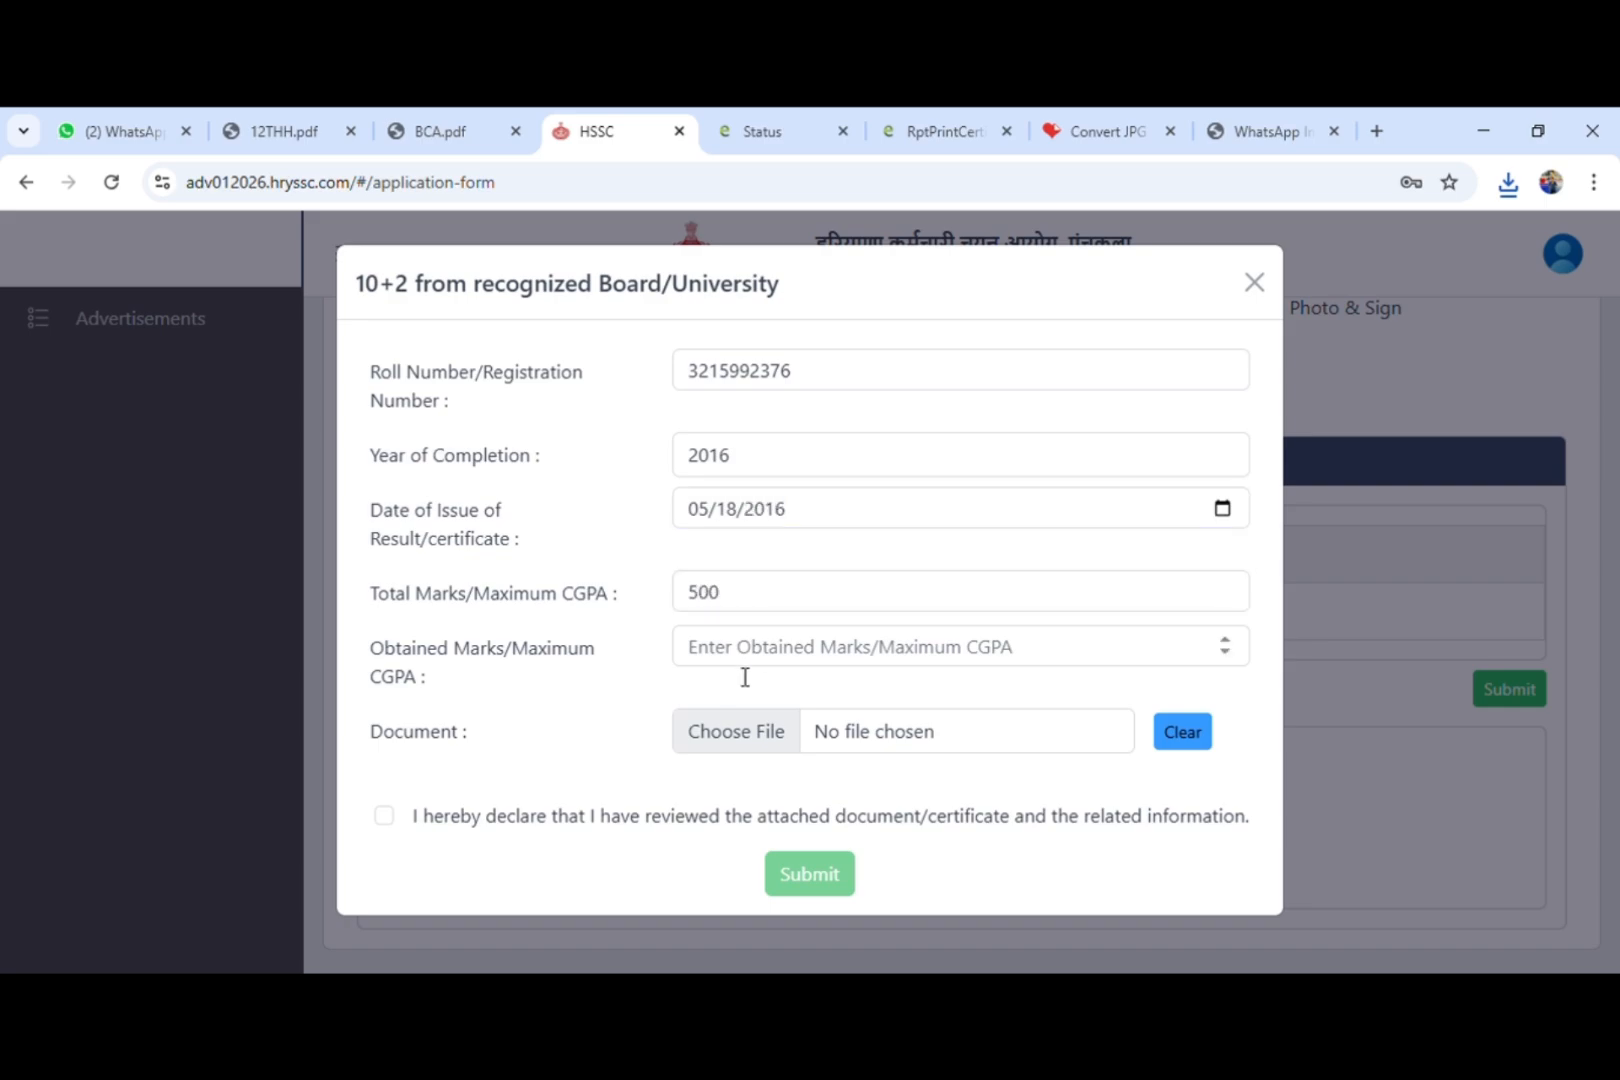
{"action": "left_click", "coordinate": [741, 655]}
{"action": "type", "text": "293"}
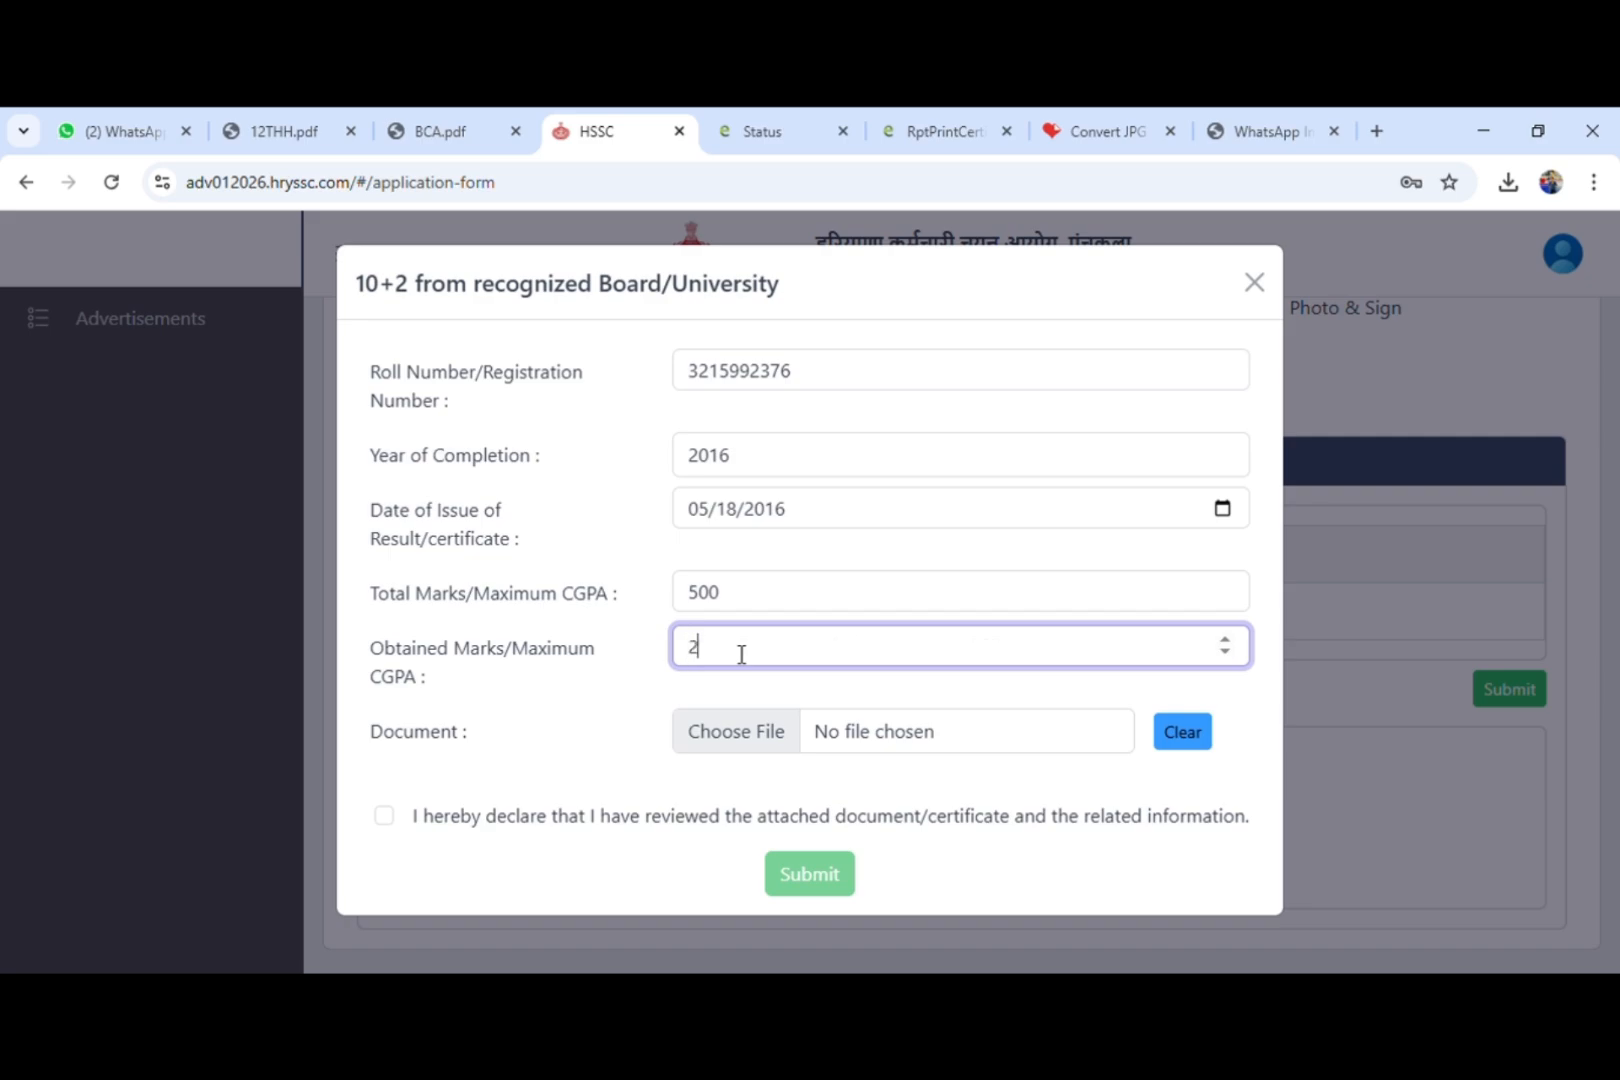
{"action": "left_click", "coordinate": [737, 731]}
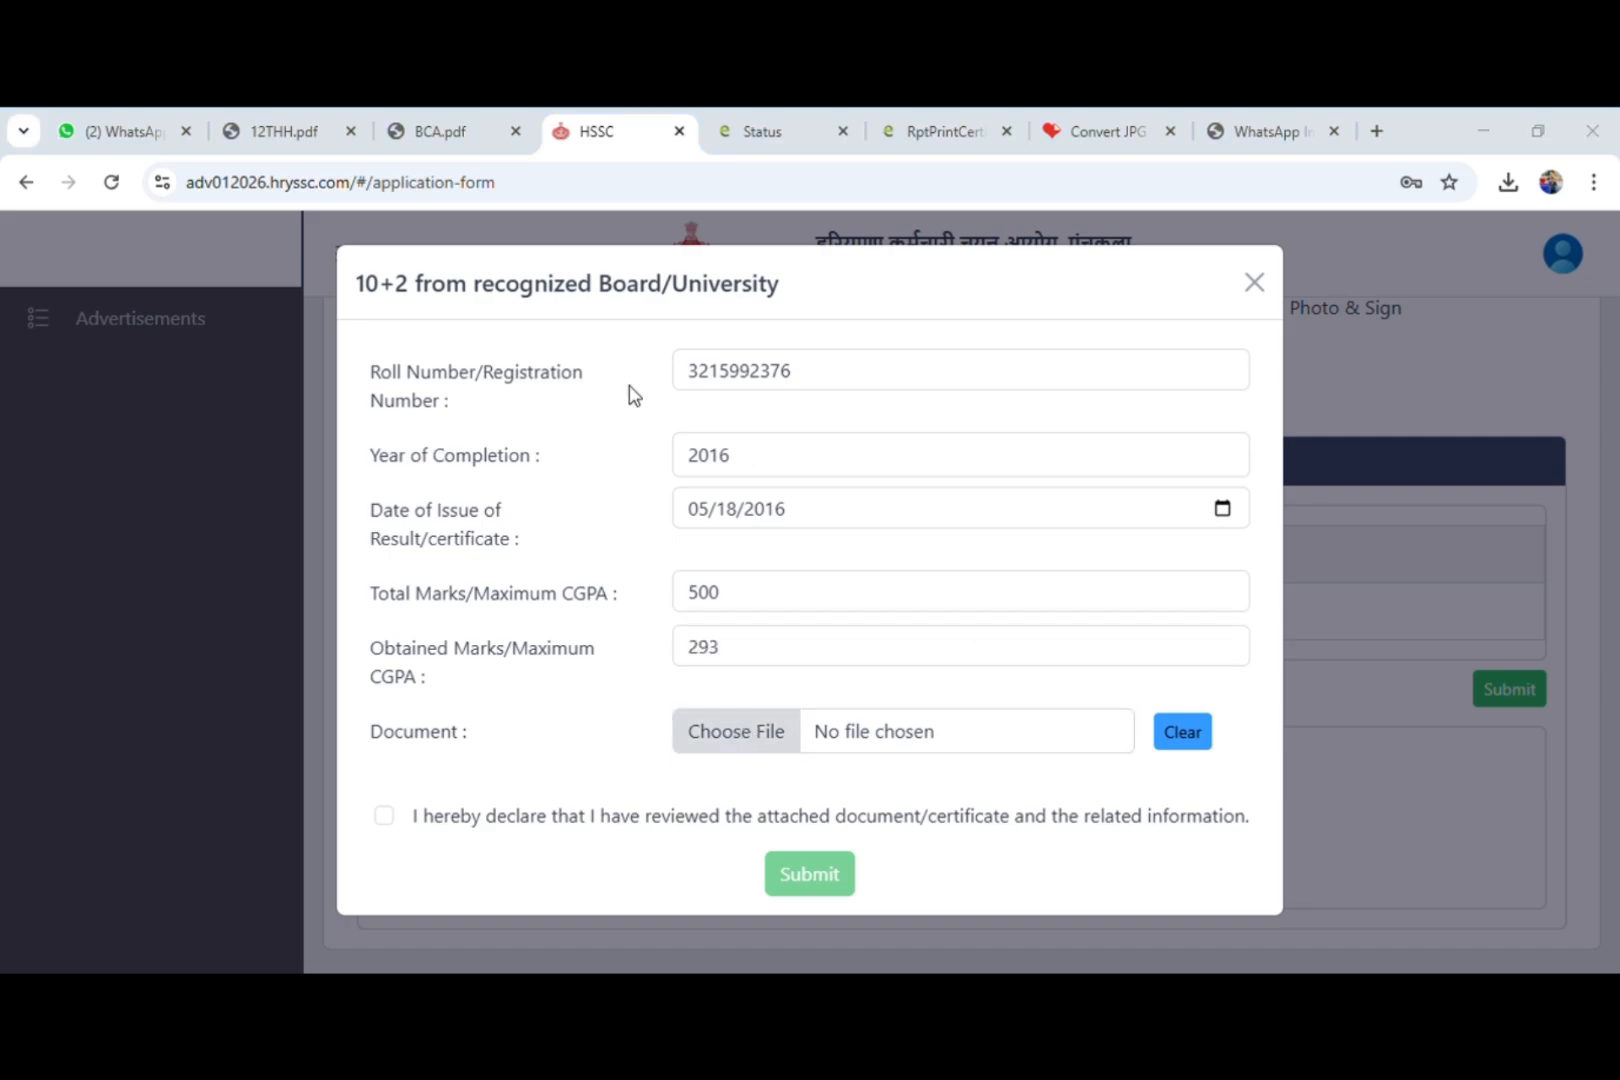
{"action": "double_click", "coordinate": [507, 470]}
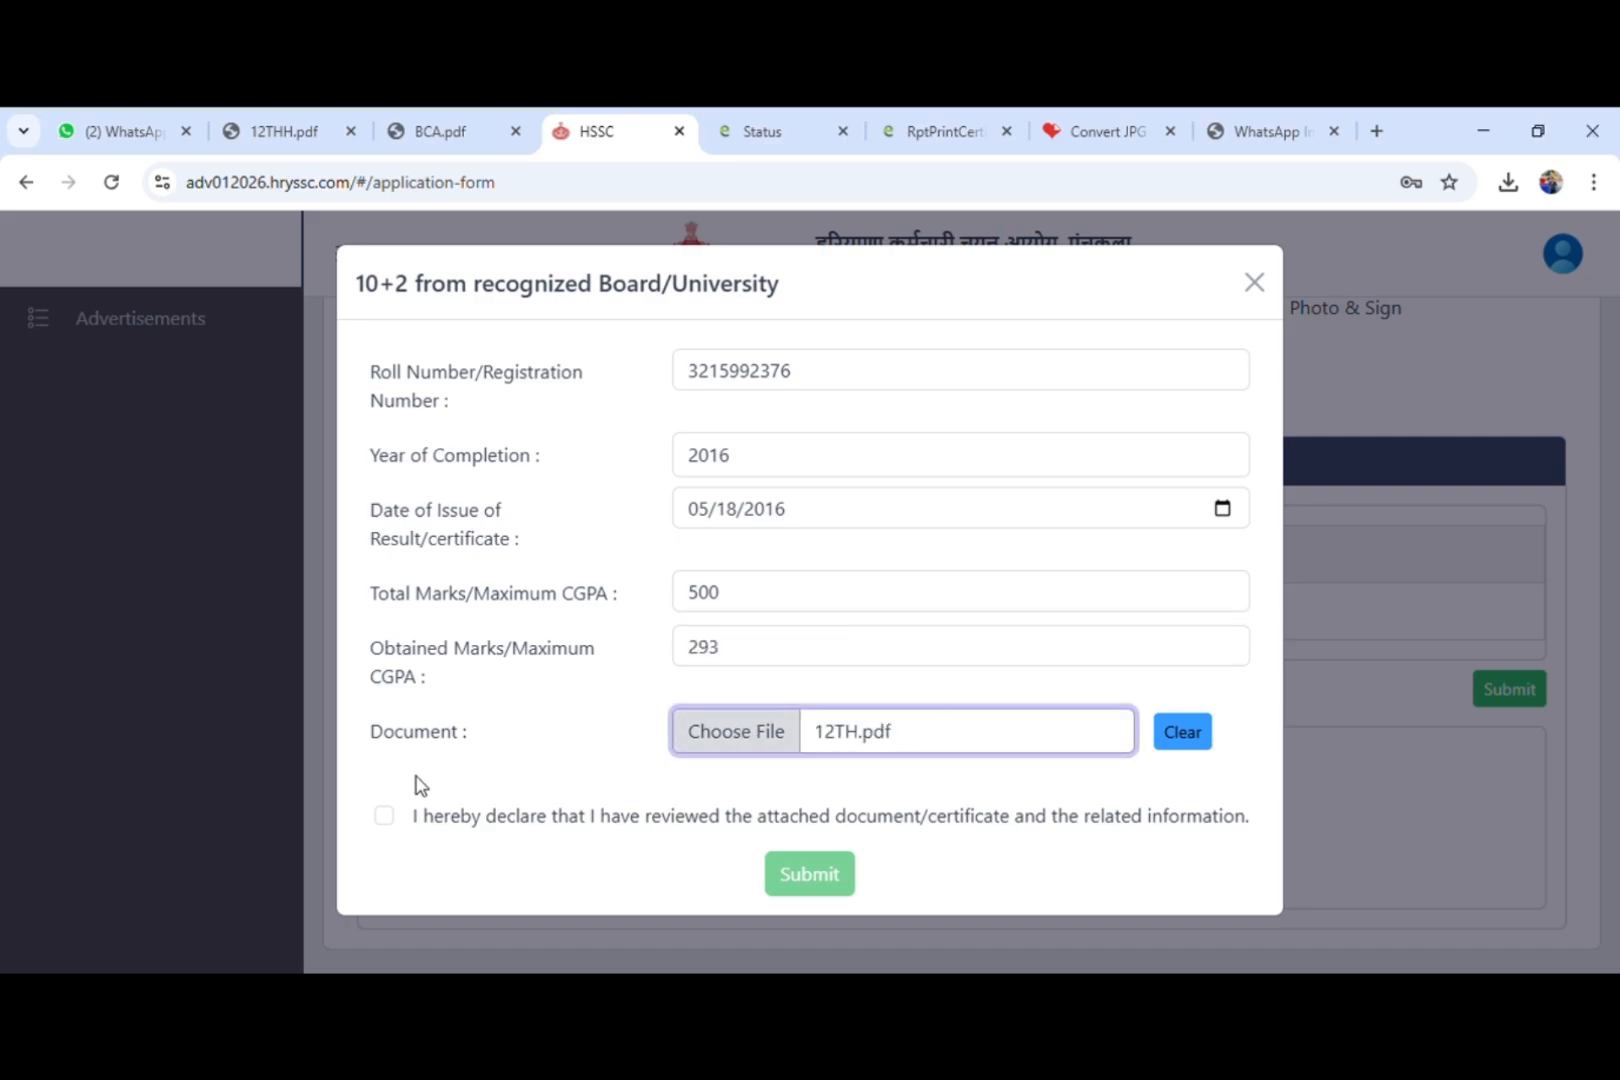
{"action": "left_click", "coordinate": [384, 815]}
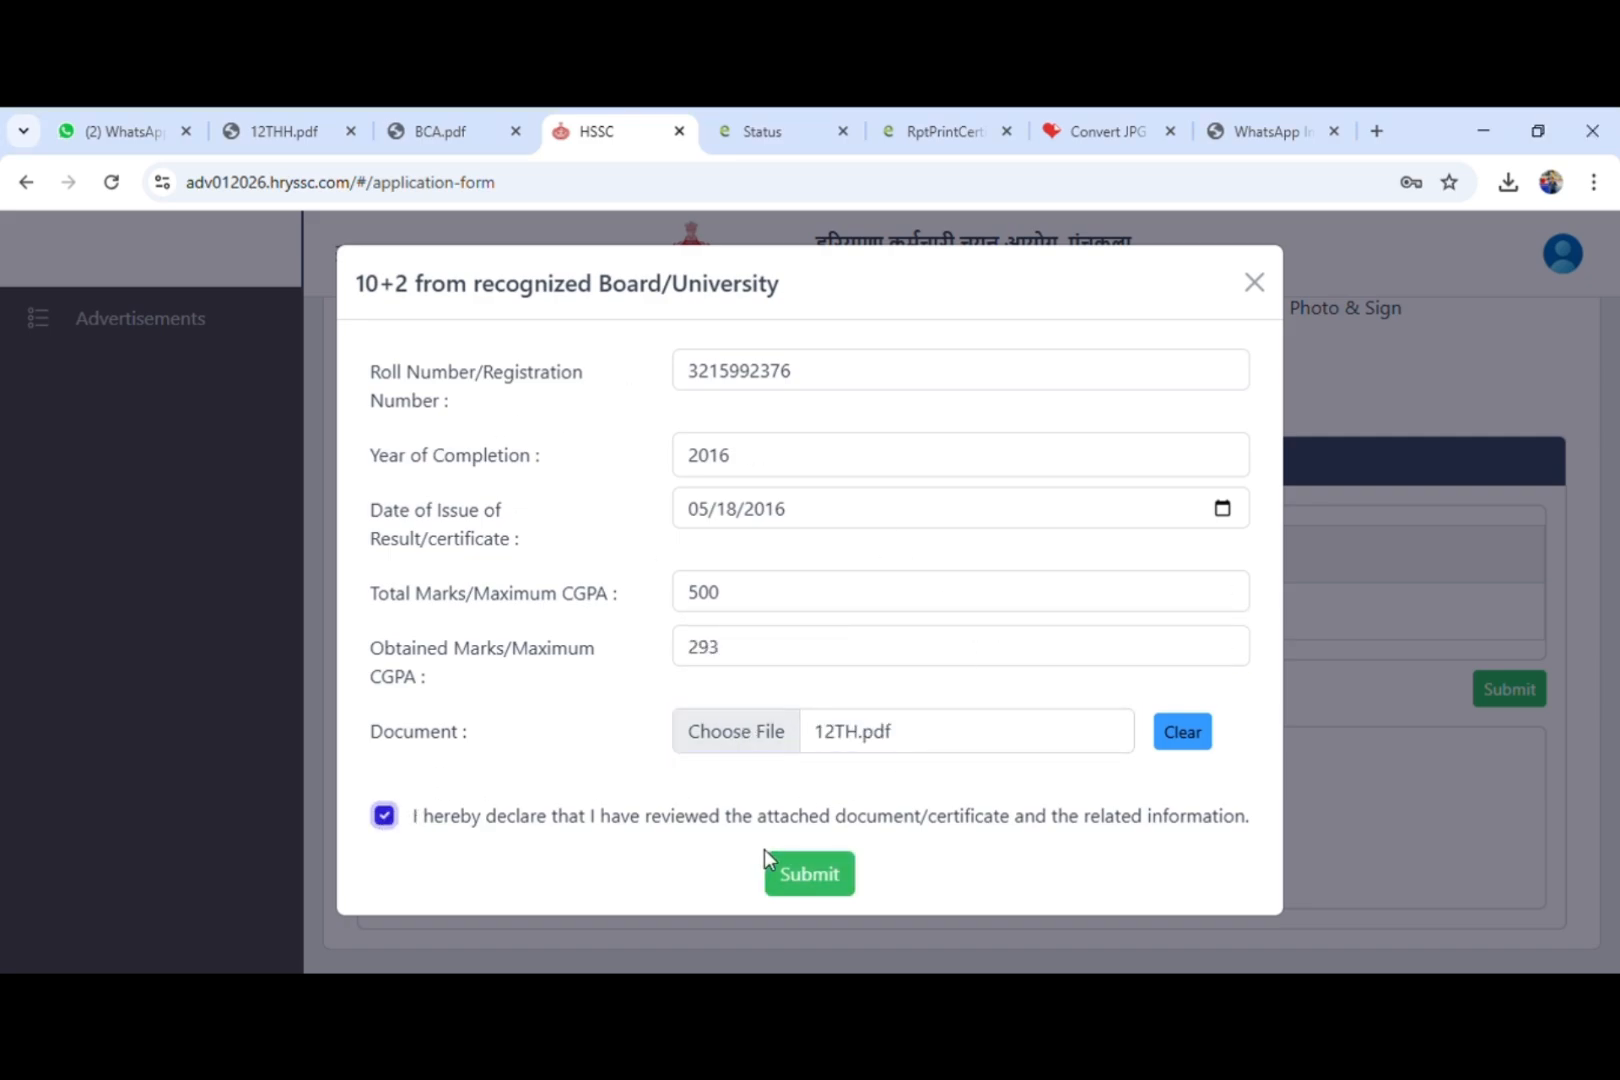
{"action": "left_click", "coordinate": [810, 874]}
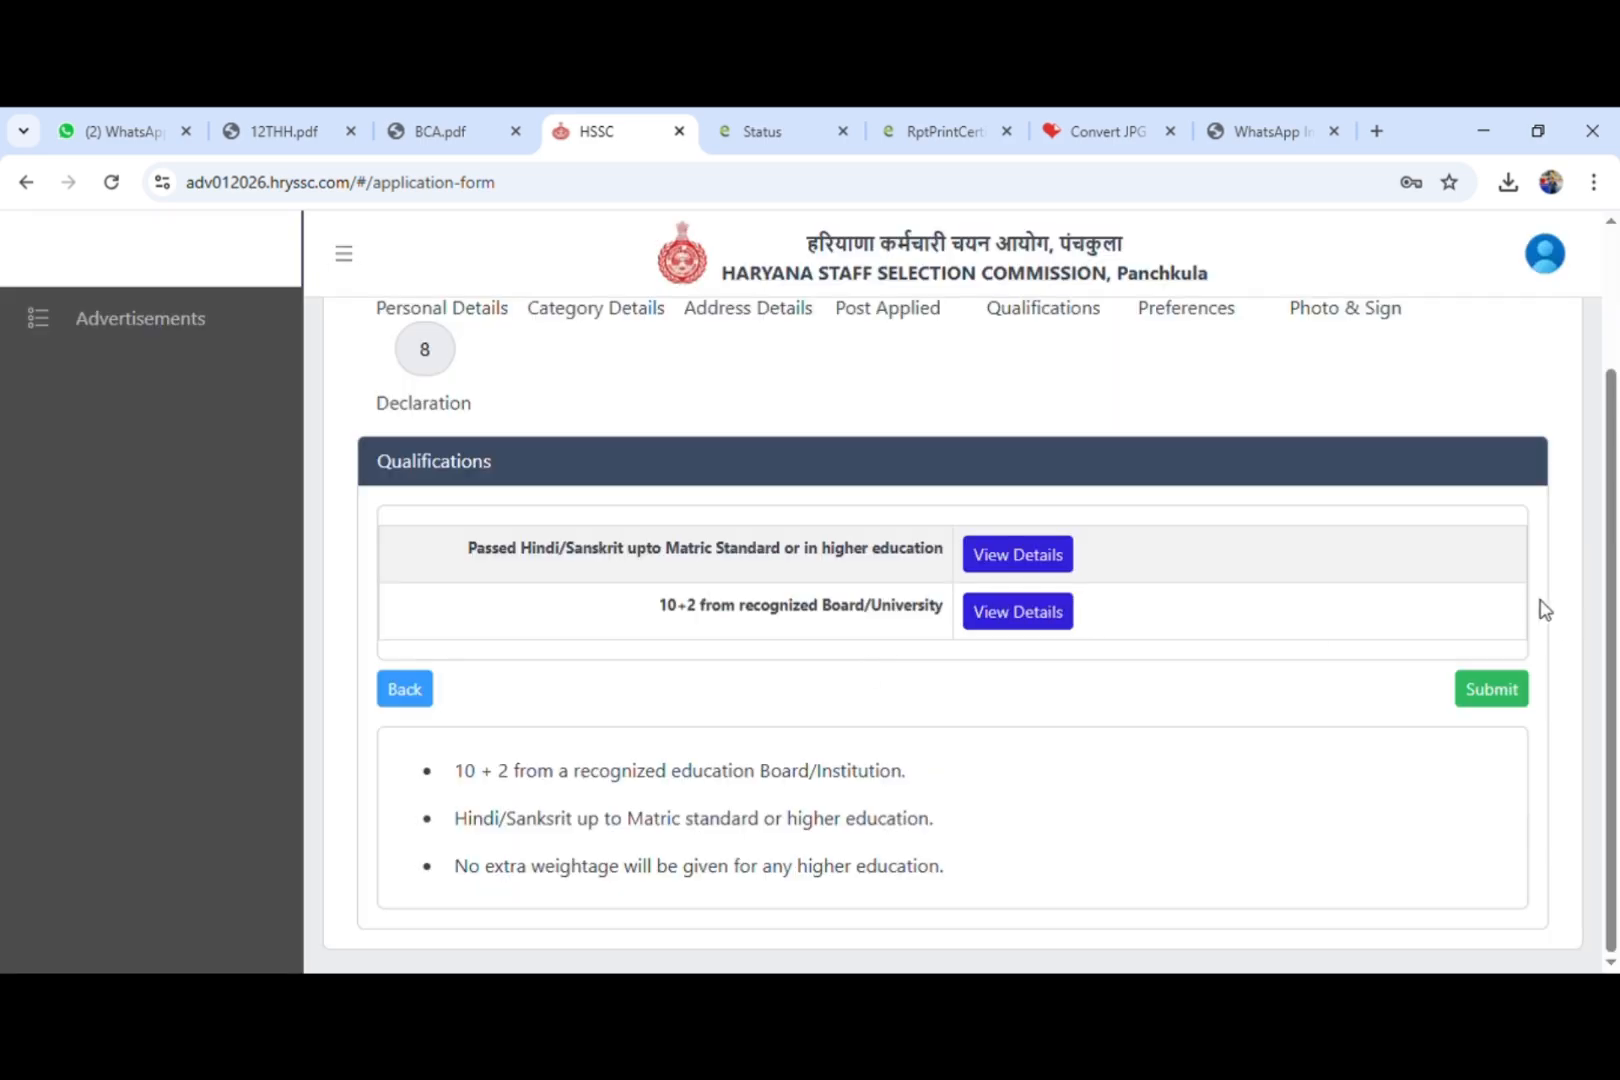
Submit the qualifications and select the General Duty row as the constable post preference
{"action": "left_click", "coordinate": [1514, 690]}
{"action": "scroll", "coordinate": [700, 610], "scroll_direction": "down", "scroll_amount": 1}
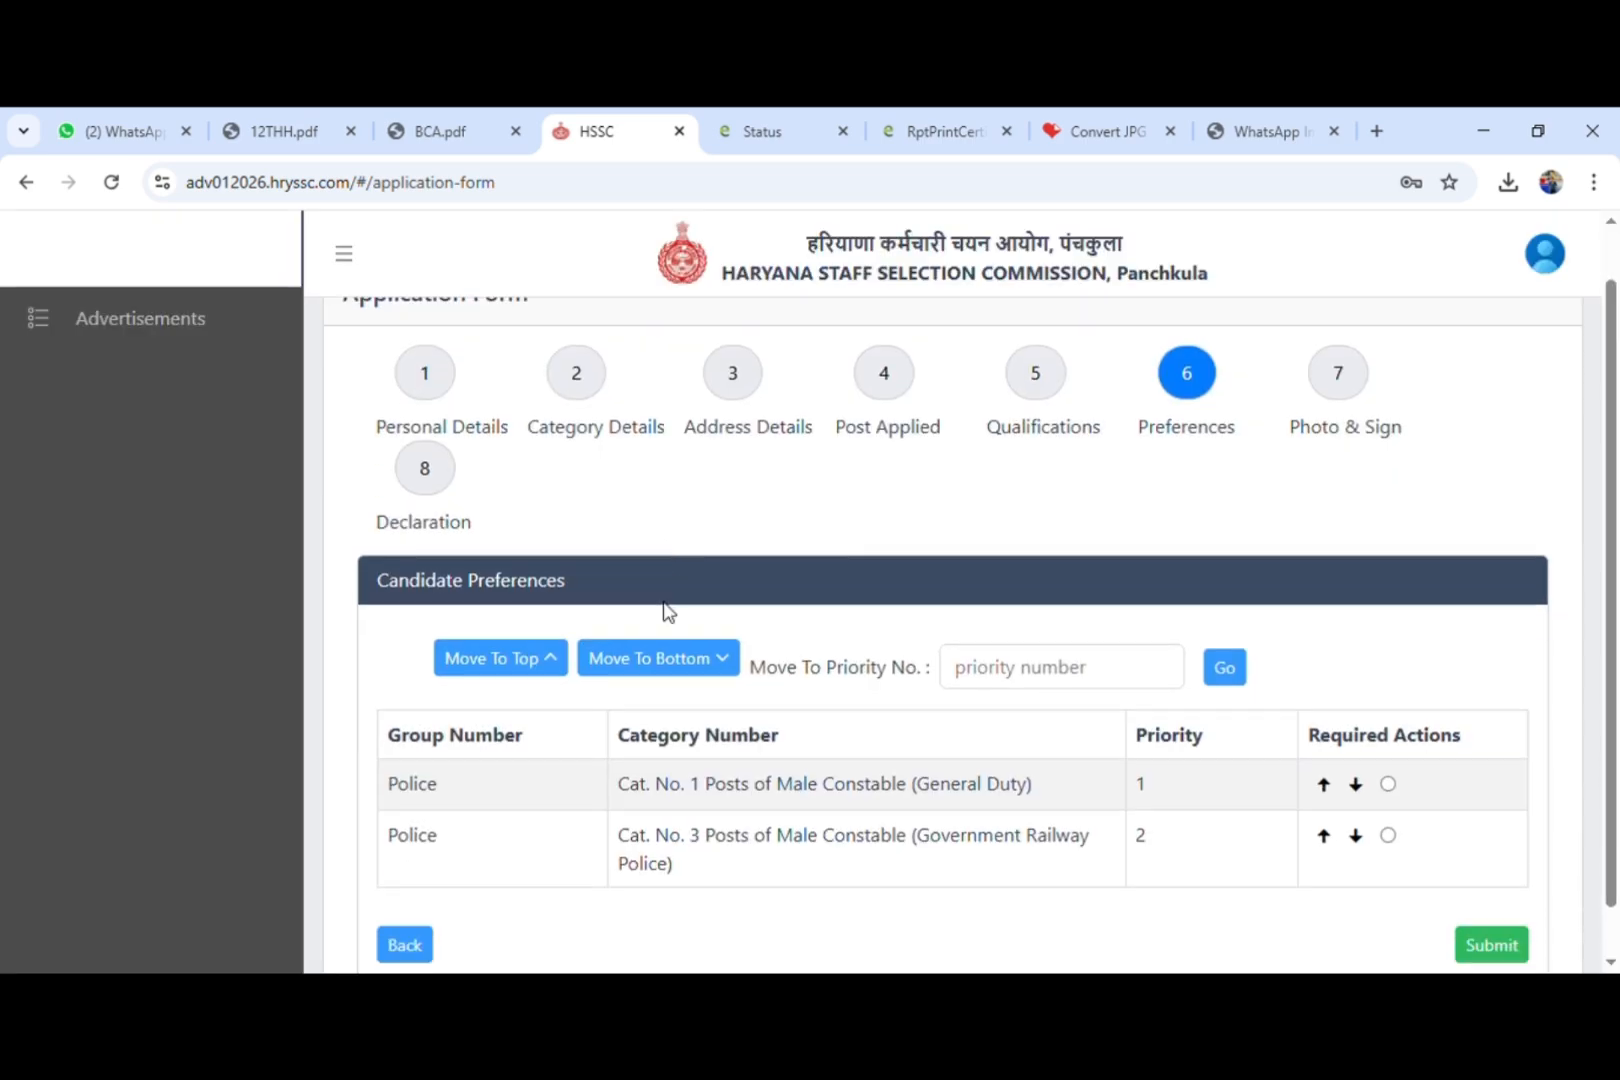
{"action": "scroll", "coordinate": [940, 705], "scroll_direction": "up", "scroll_amount": 1}
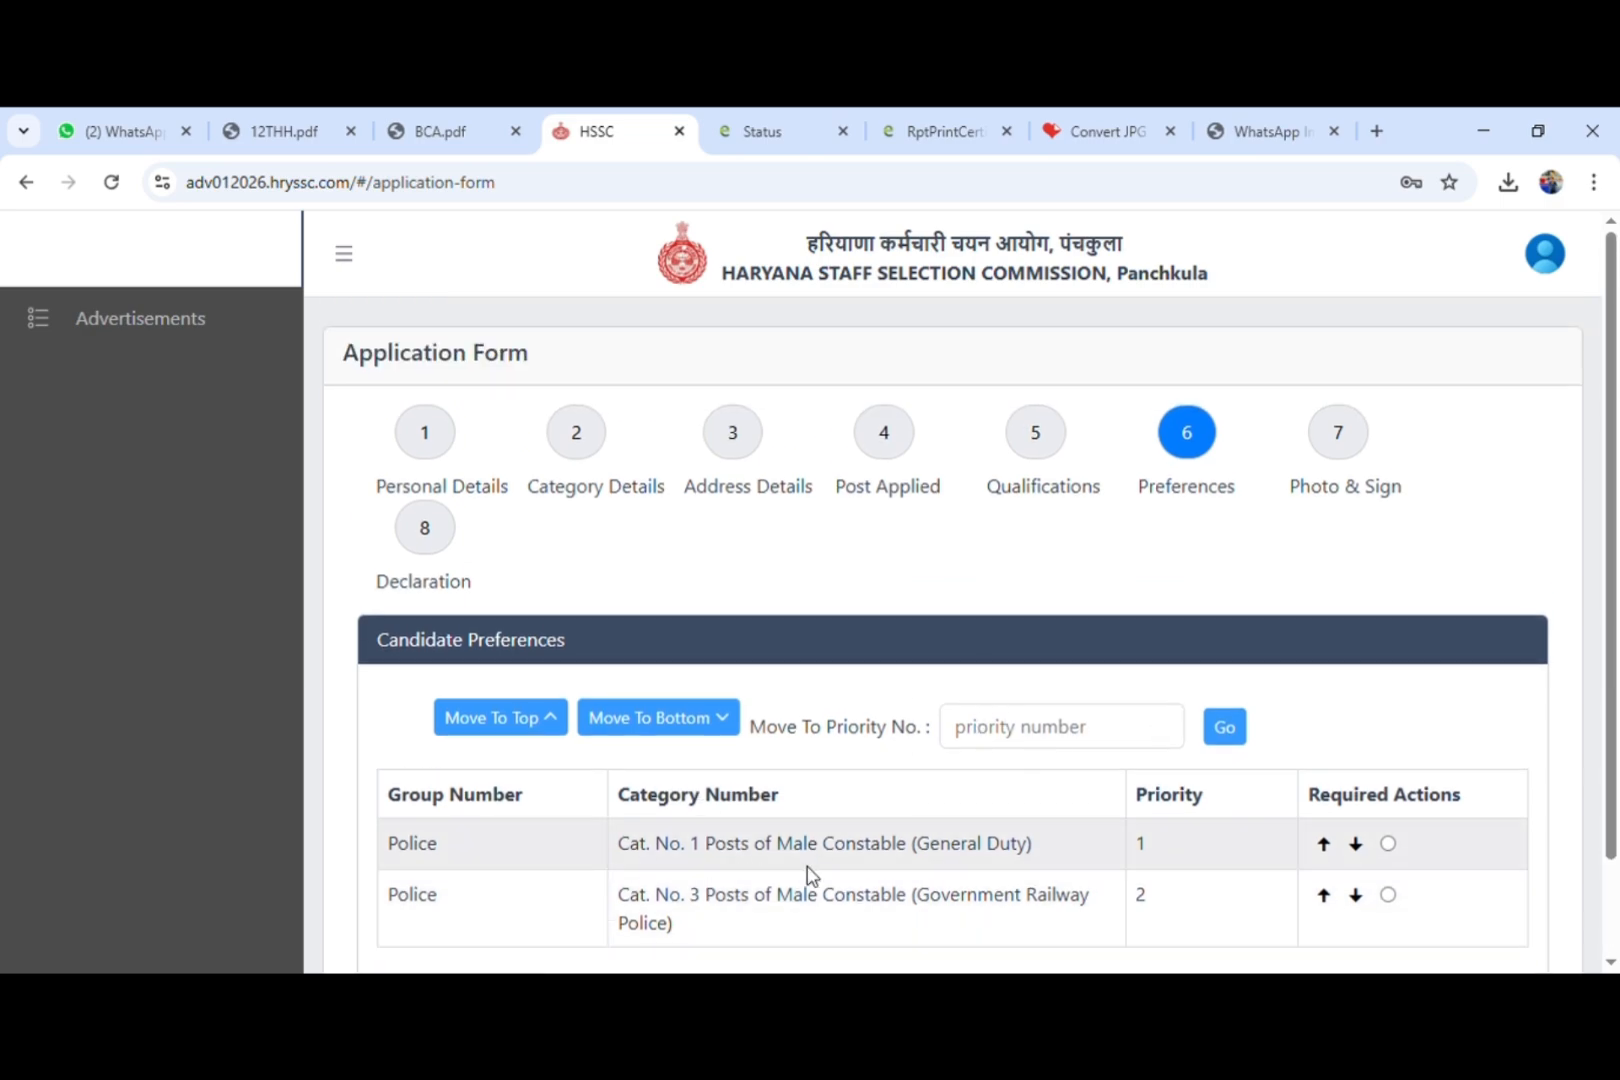
{"action": "left_click", "coordinate": [1388, 845]}
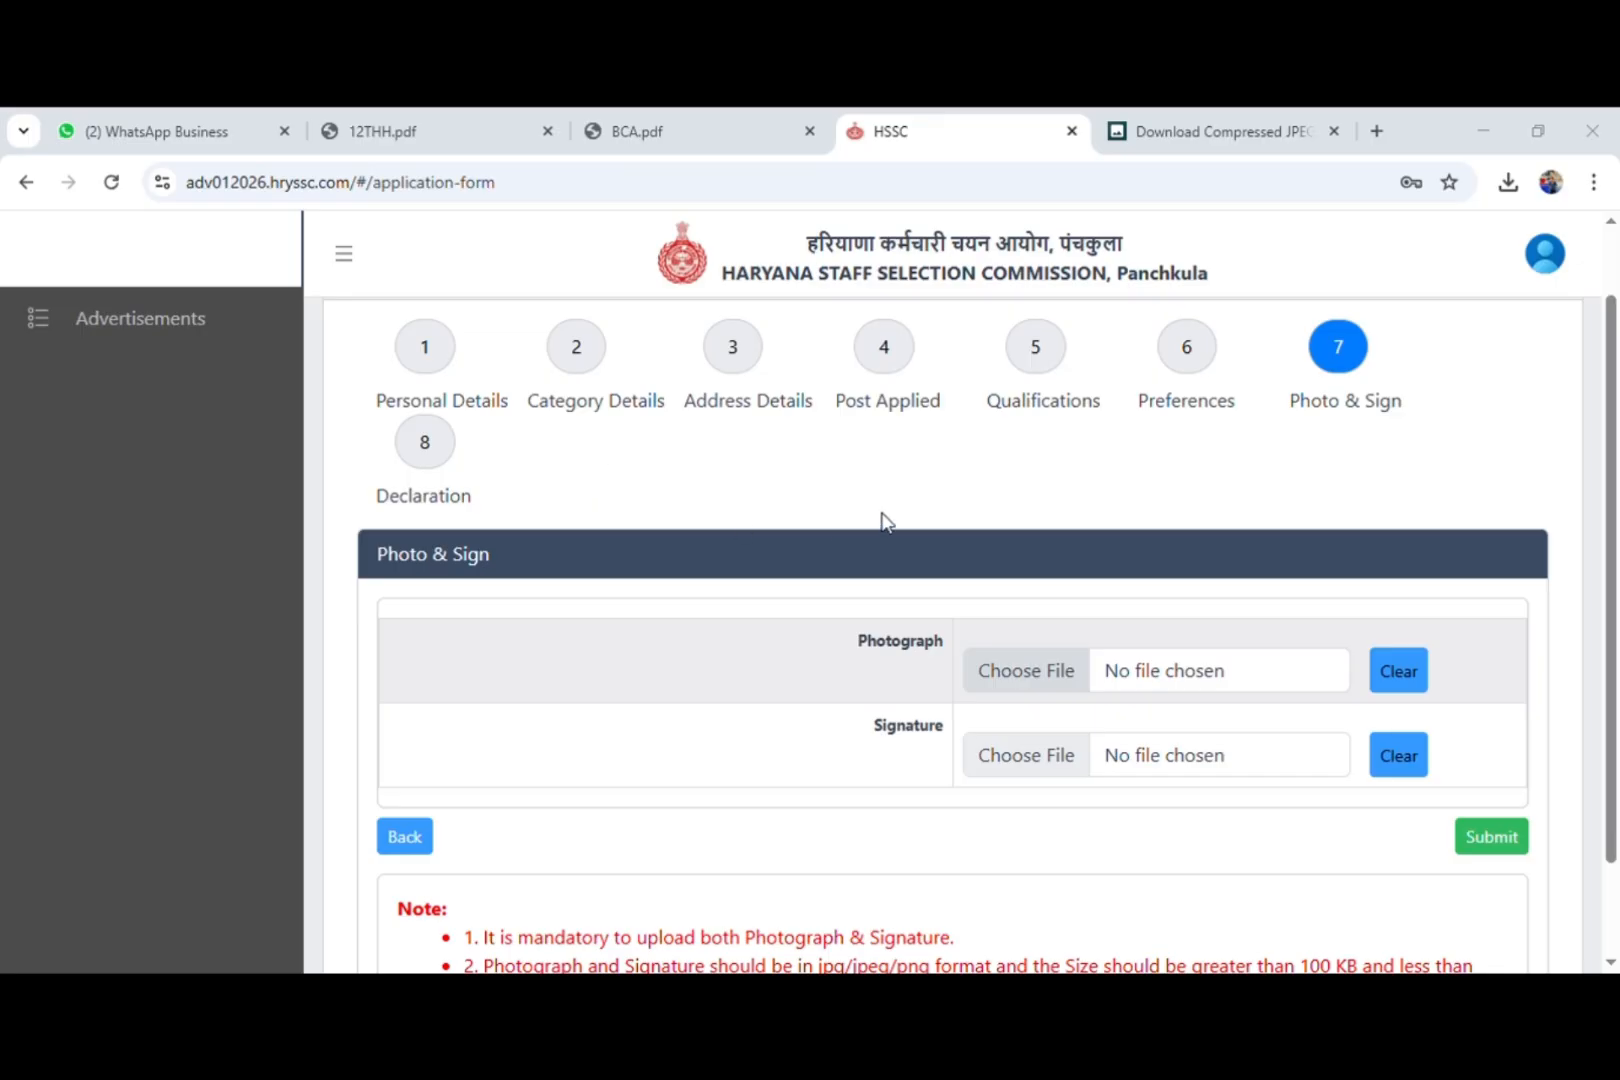
Upload IMAGE.jpg as the photograph and SIGNATURE.jpg as the signature, then submit
{"action": "left_click", "coordinate": [951, 499]}
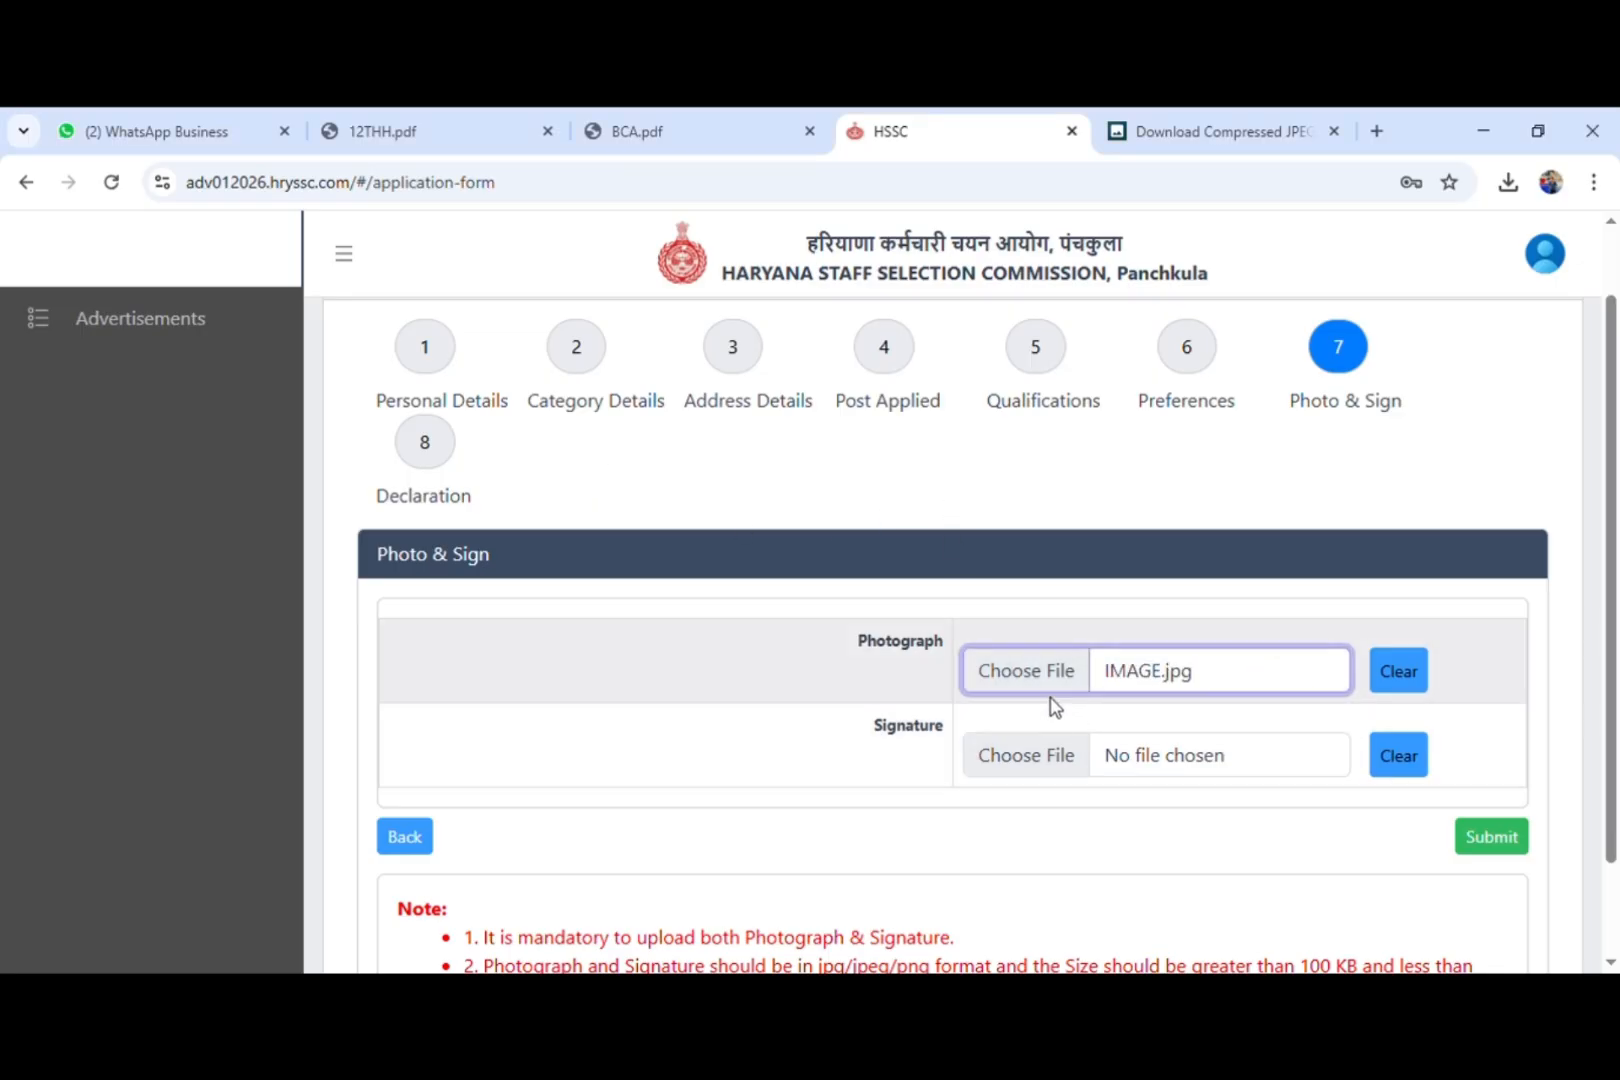
{"action": "left_click", "coordinate": [1020, 766]}
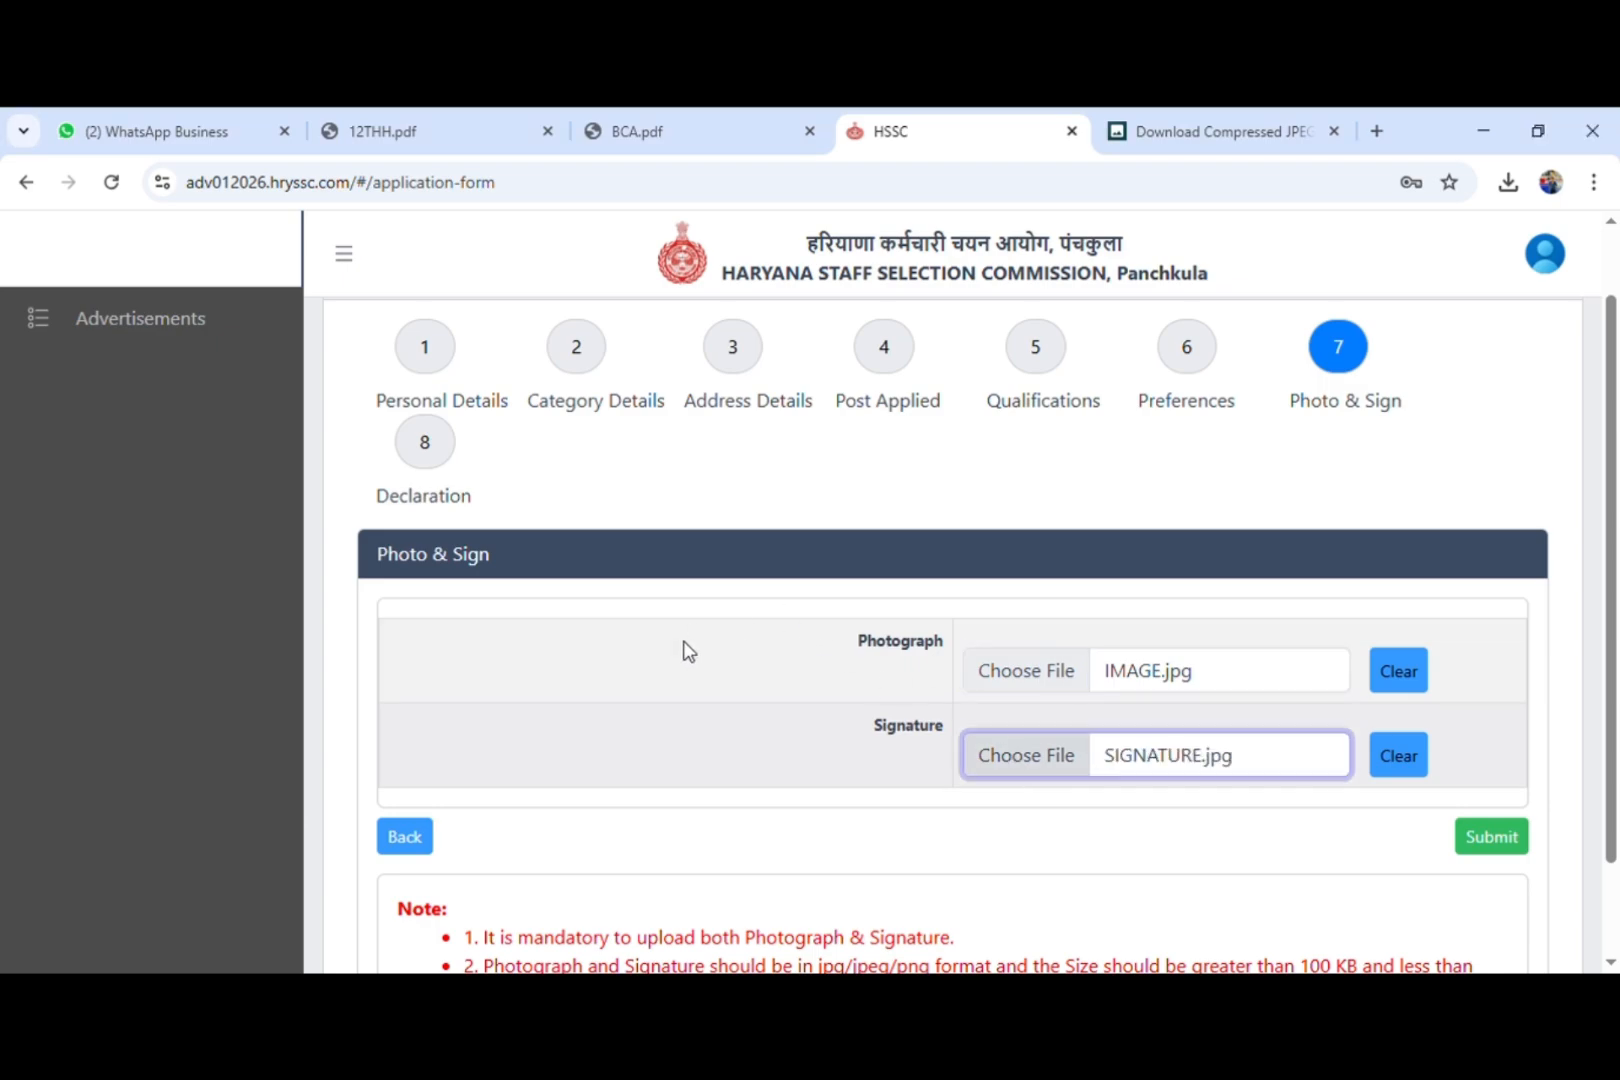
{"action": "left_click", "coordinate": [1495, 836]}
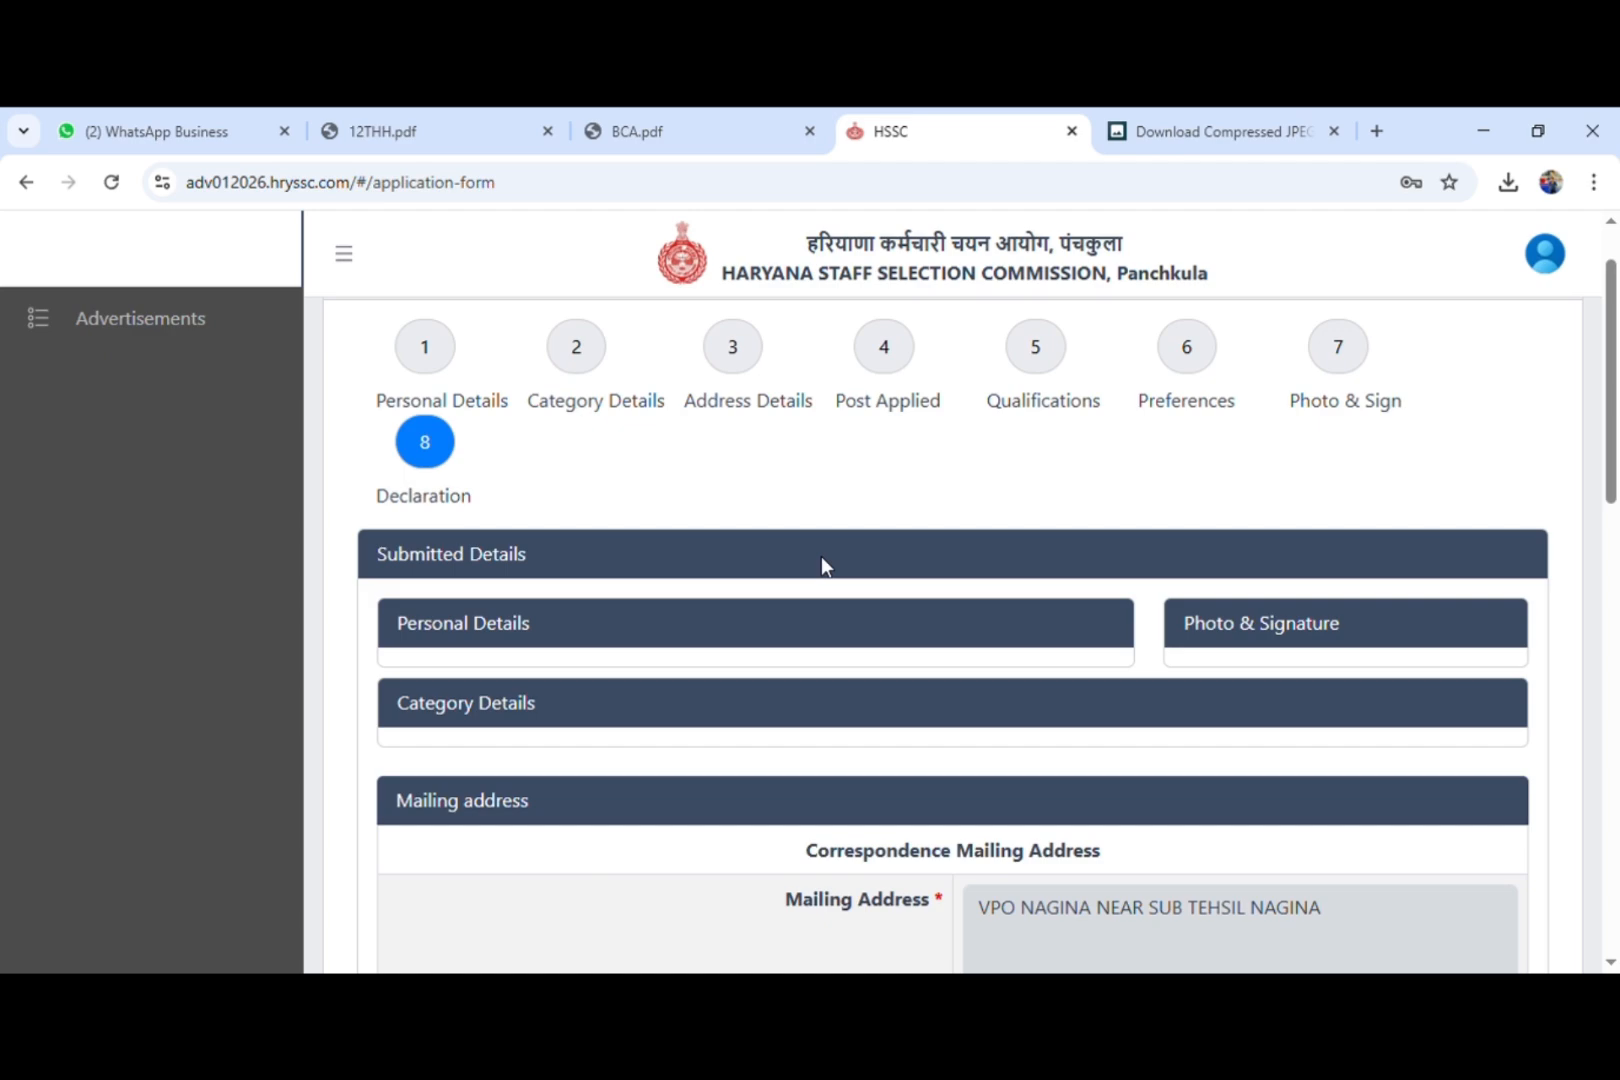
Accept the declaration statement and print the application form for signing
{"action": "scroll", "coordinate": [897, 585], "scroll_direction": "down", "scroll_amount": 7}
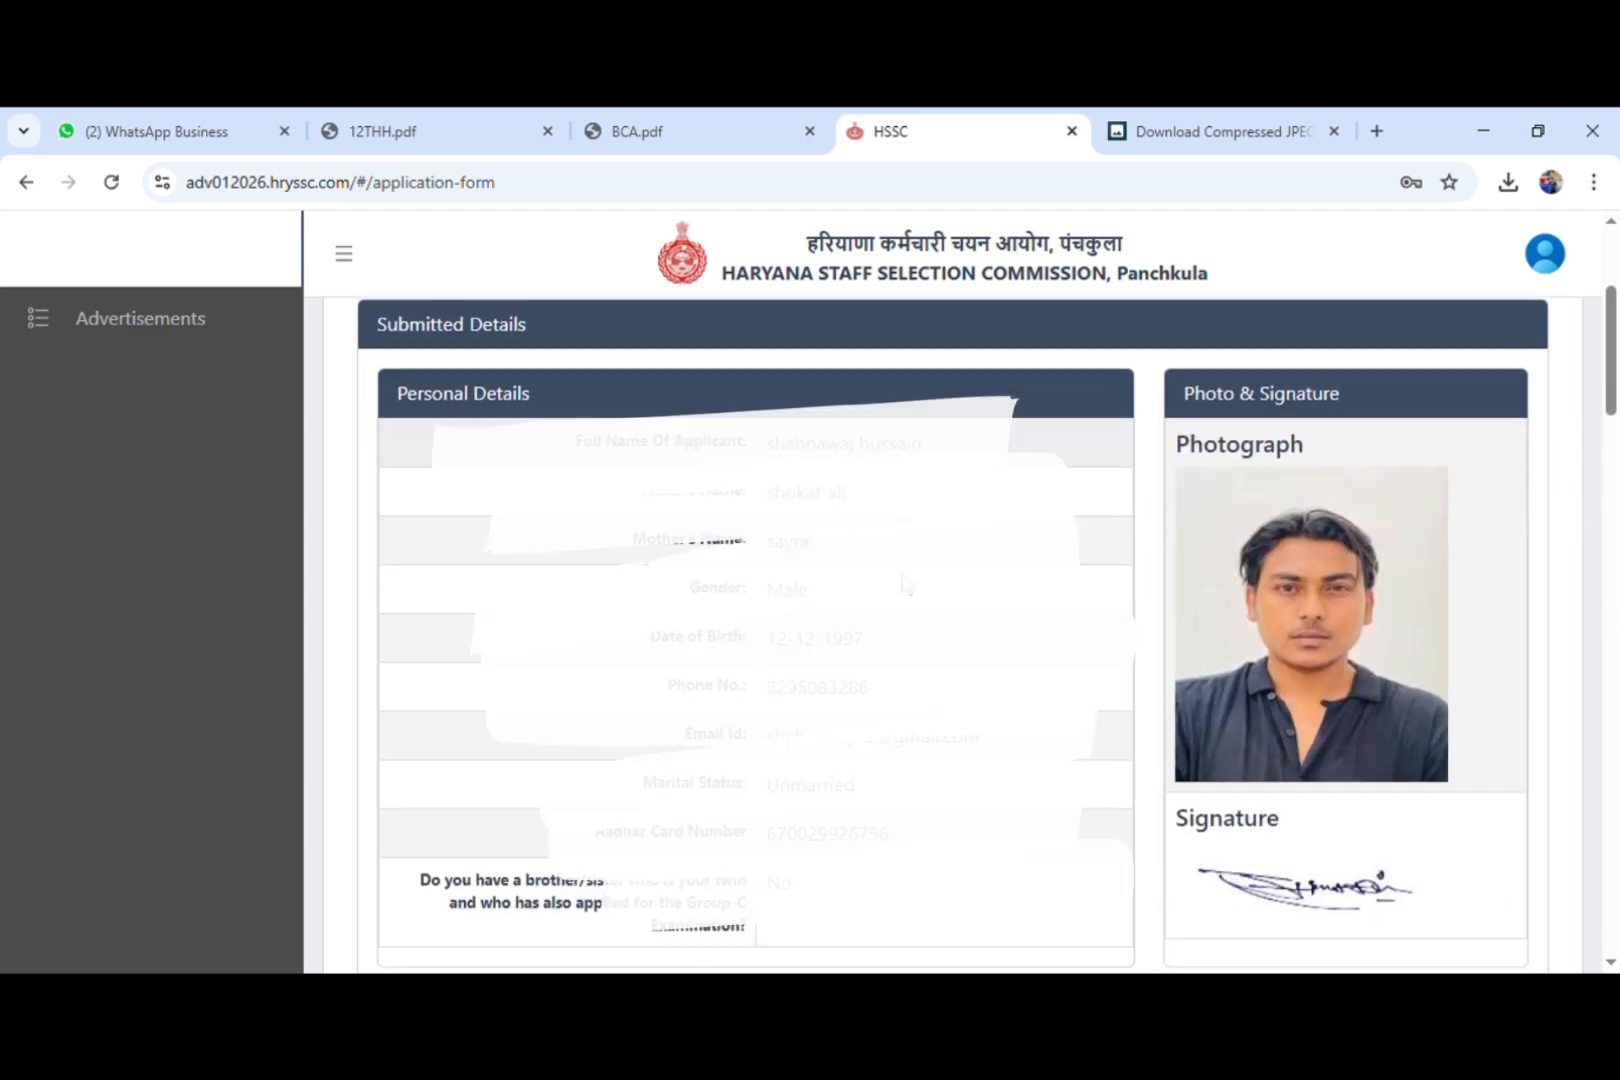
{"action": "scroll", "coordinate": [949, 580], "scroll_direction": "down", "scroll_amount": 6}
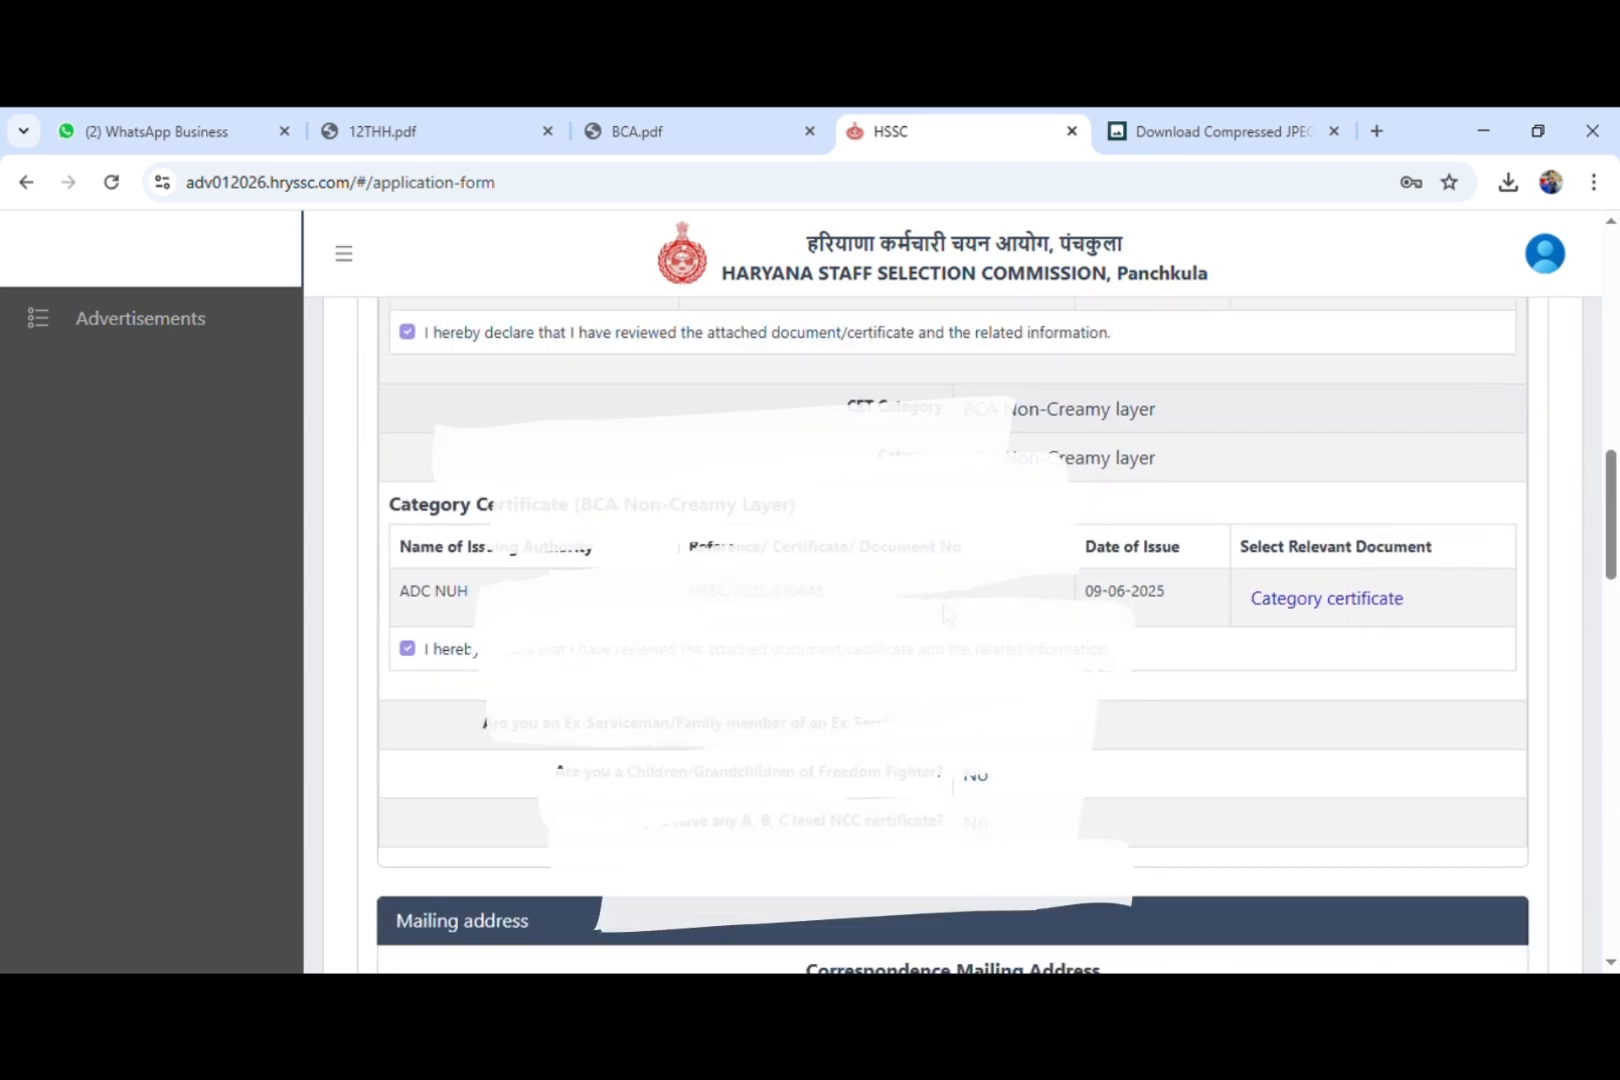
{"action": "scroll", "coordinate": [947, 614], "scroll_direction": "down", "scroll_amount": 10}
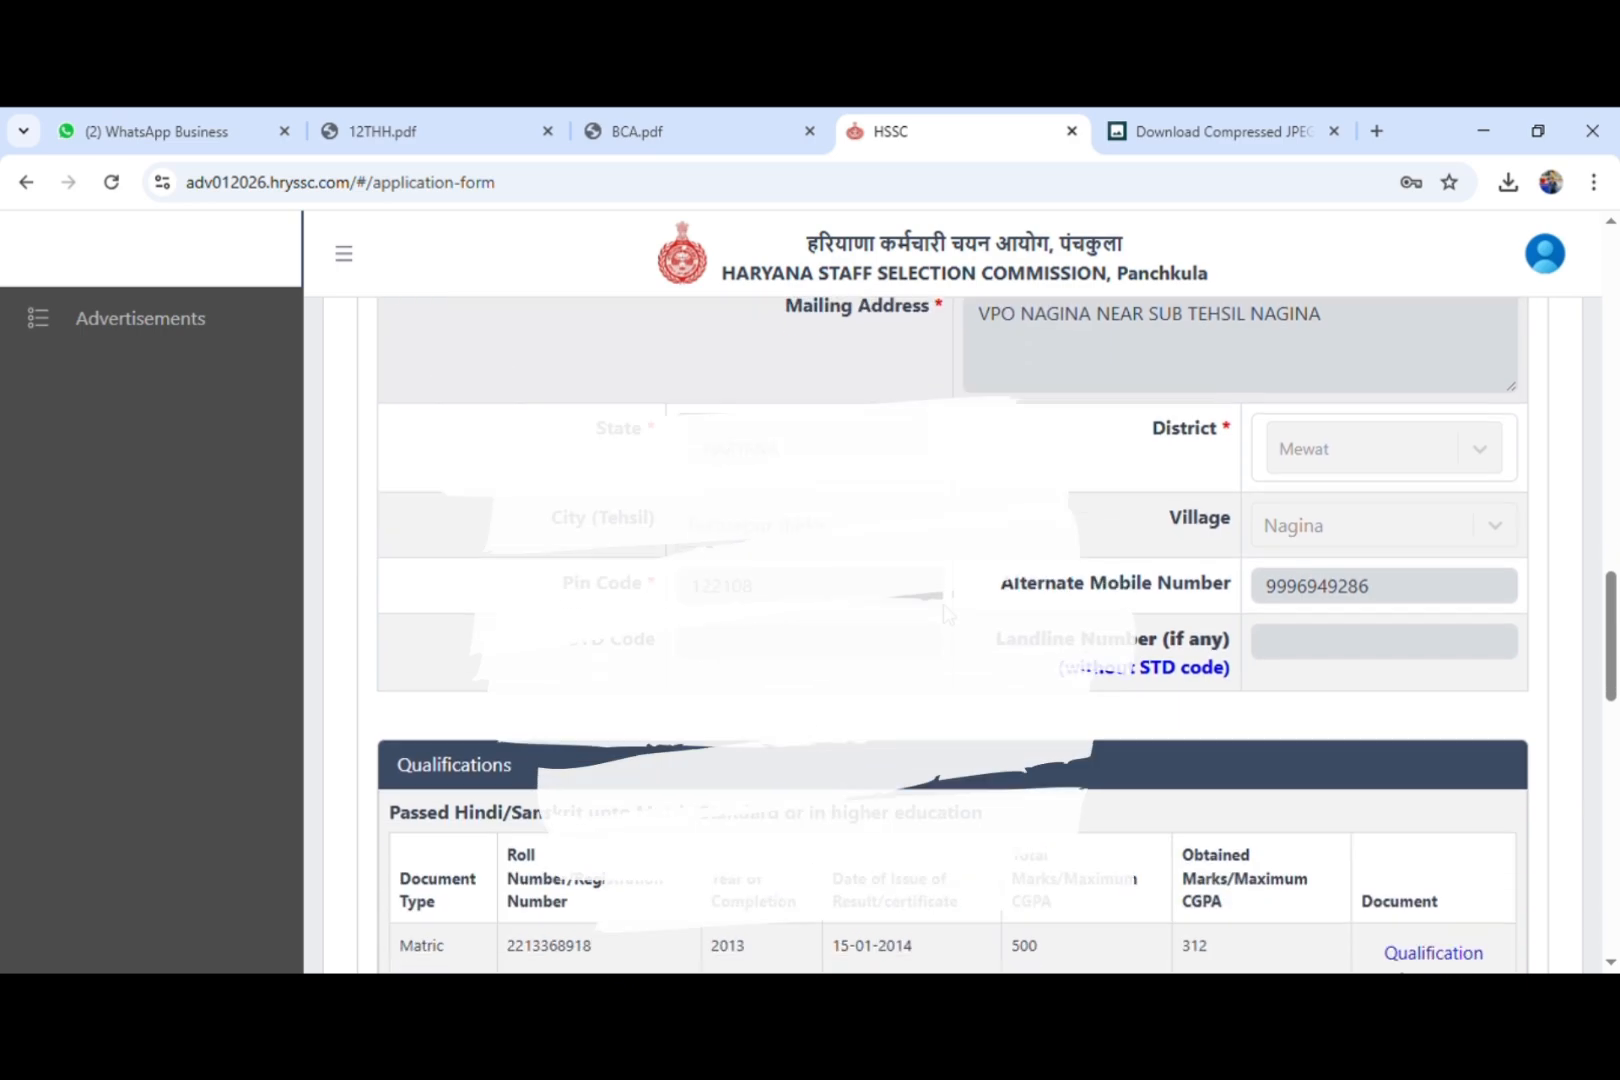
{"action": "scroll", "coordinate": [787, 640], "scroll_direction": "down", "scroll_amount": 4}
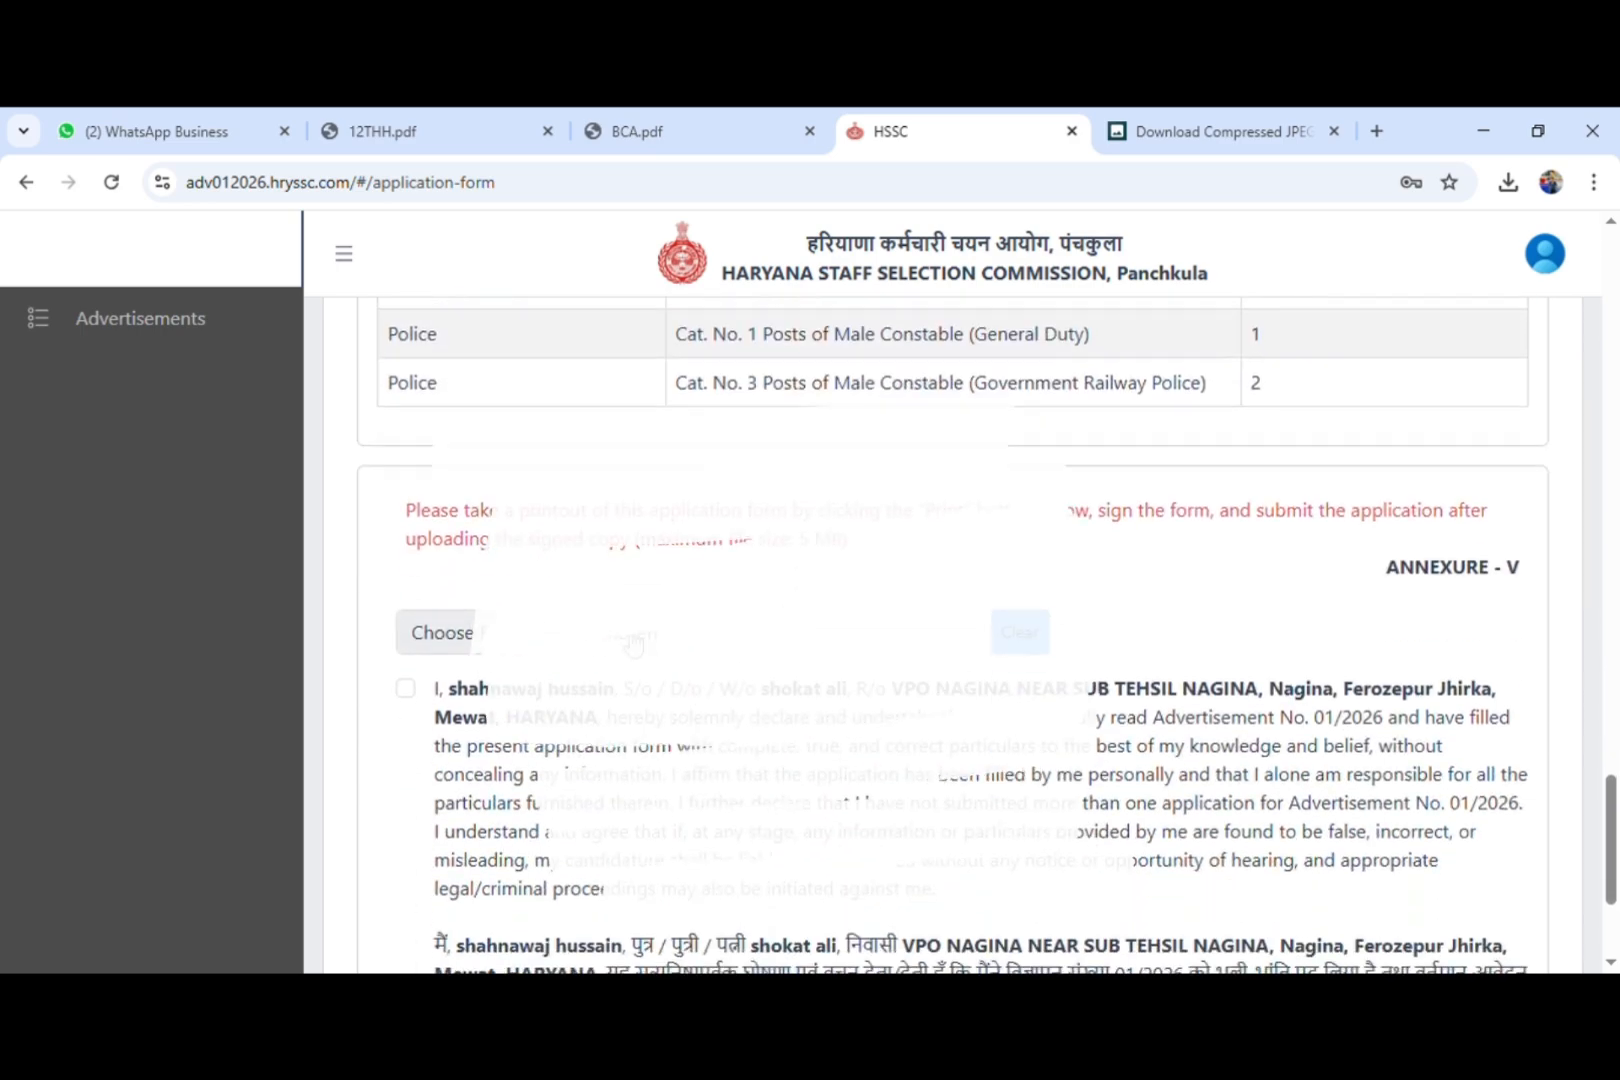
{"action": "scroll", "coordinate": [628, 636], "scroll_direction": "down", "scroll_amount": 1}
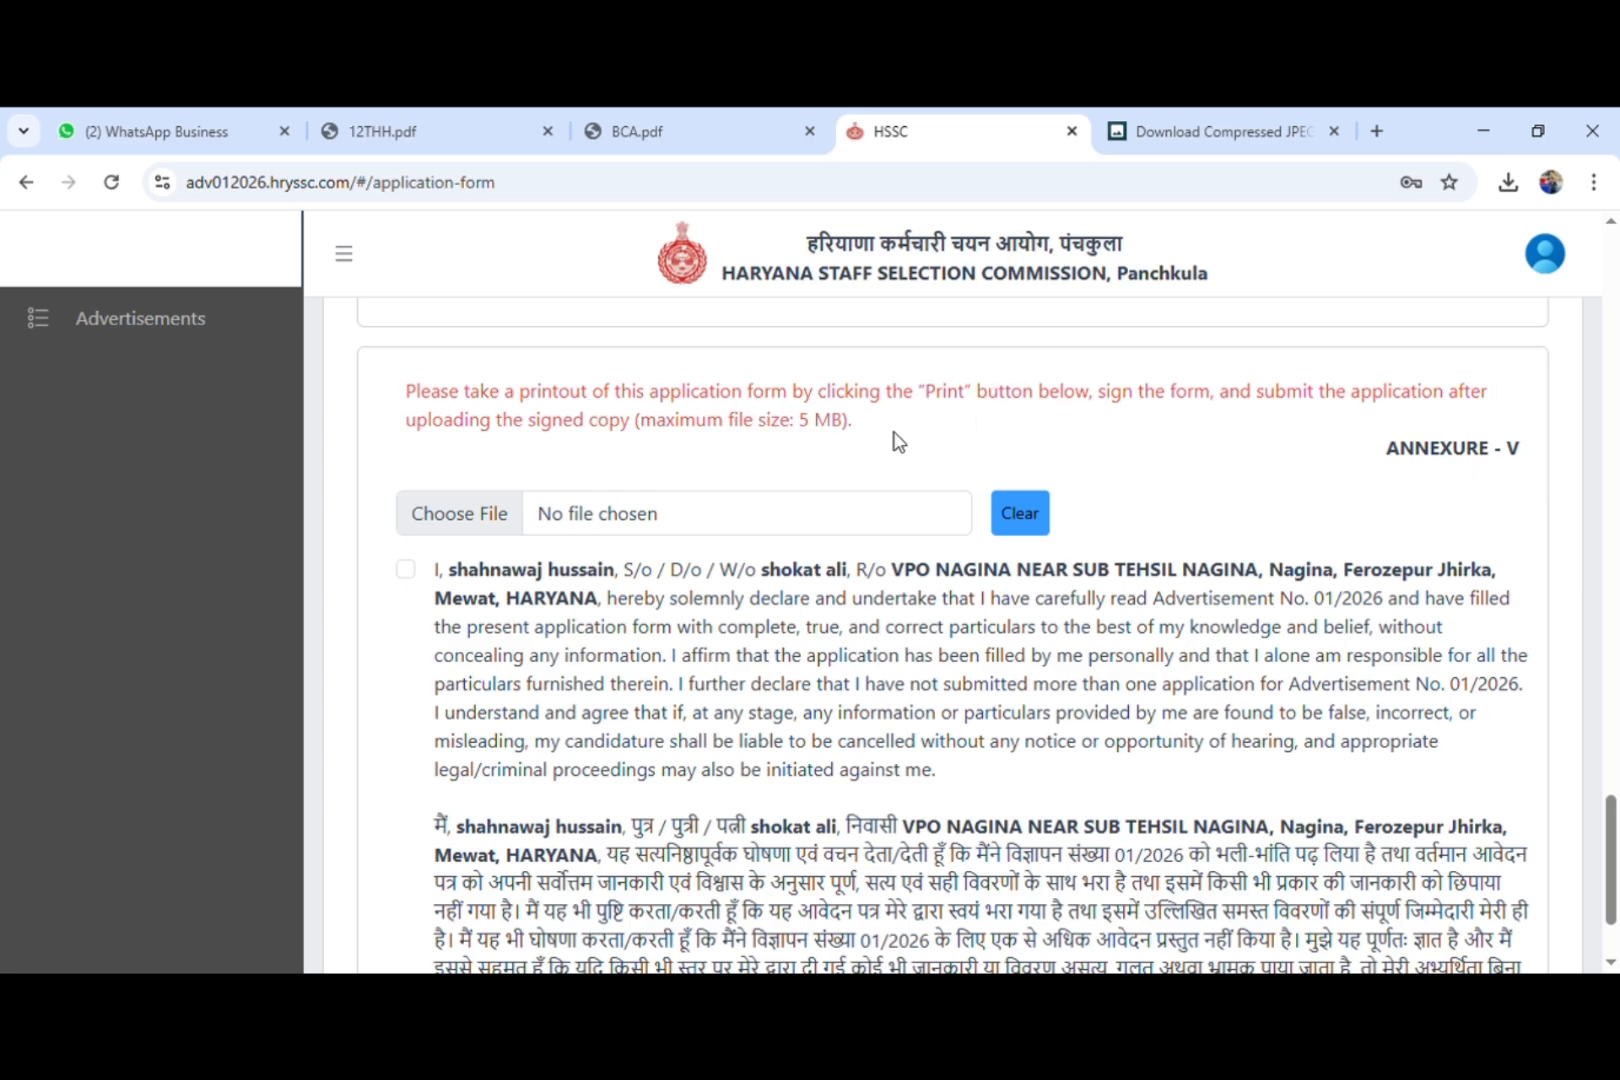
{"action": "left_click", "coordinate": [406, 570]}
{"action": "scroll", "coordinate": [604, 616], "scroll_direction": "down", "scroll_amount": 2}
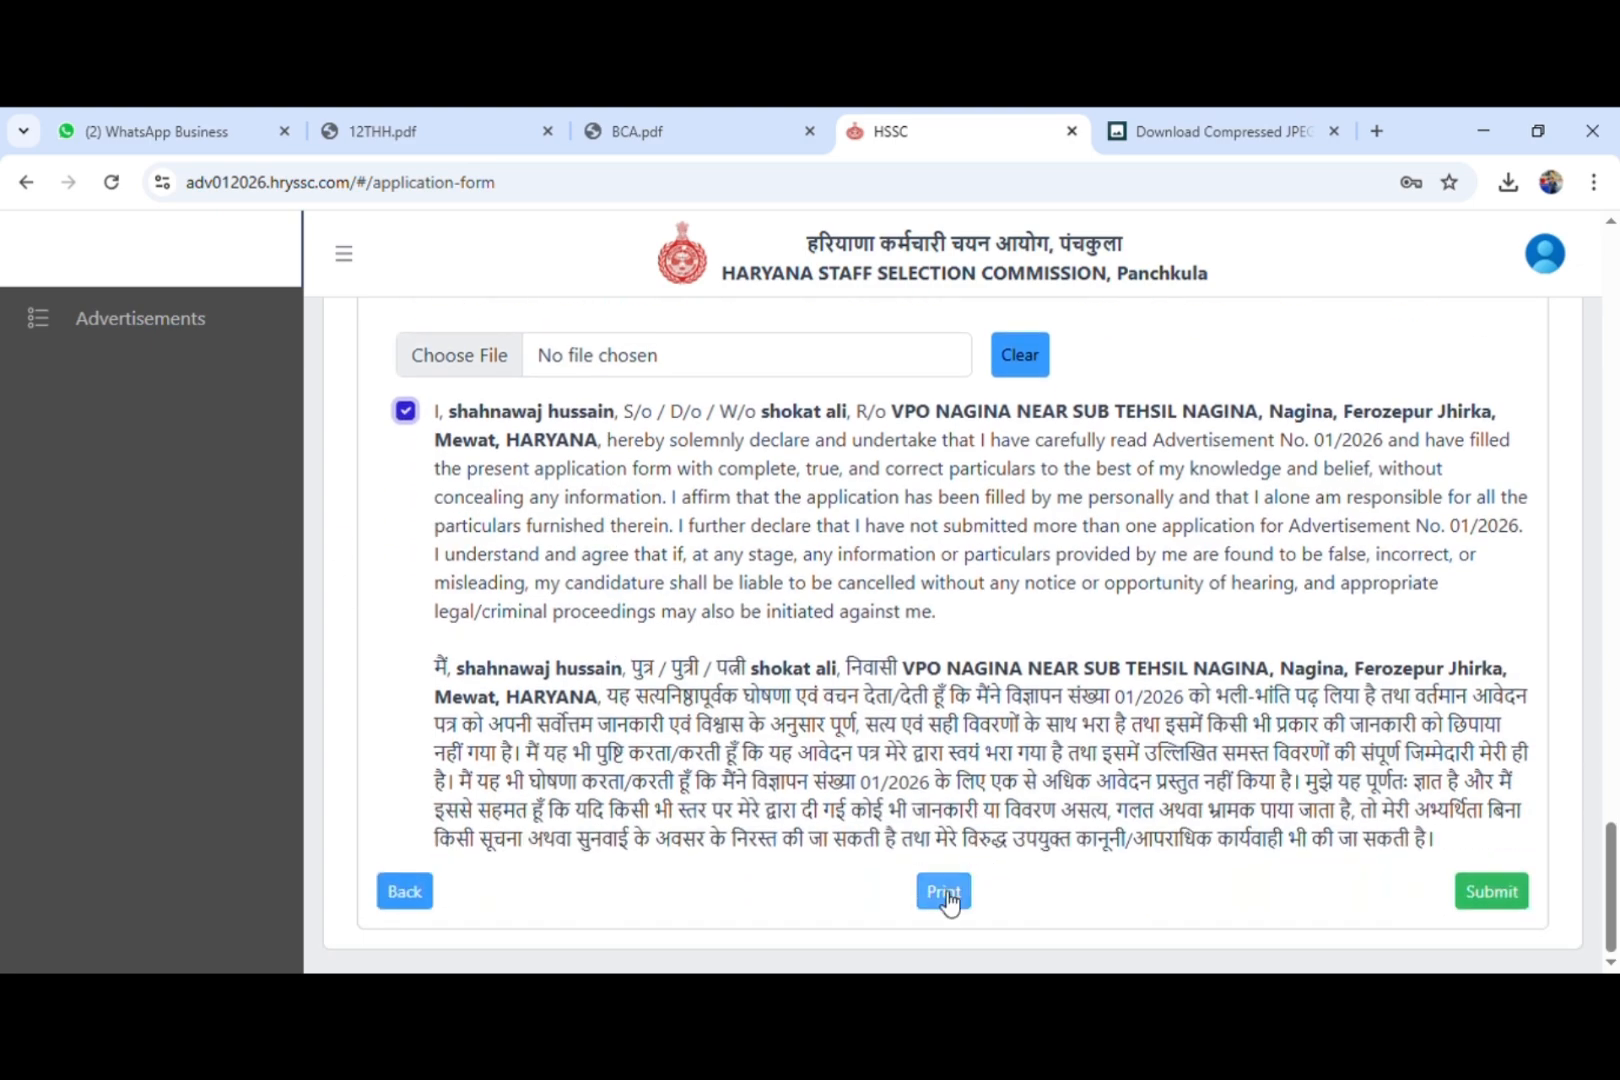
{"action": "left_click", "coordinate": [947, 895]}
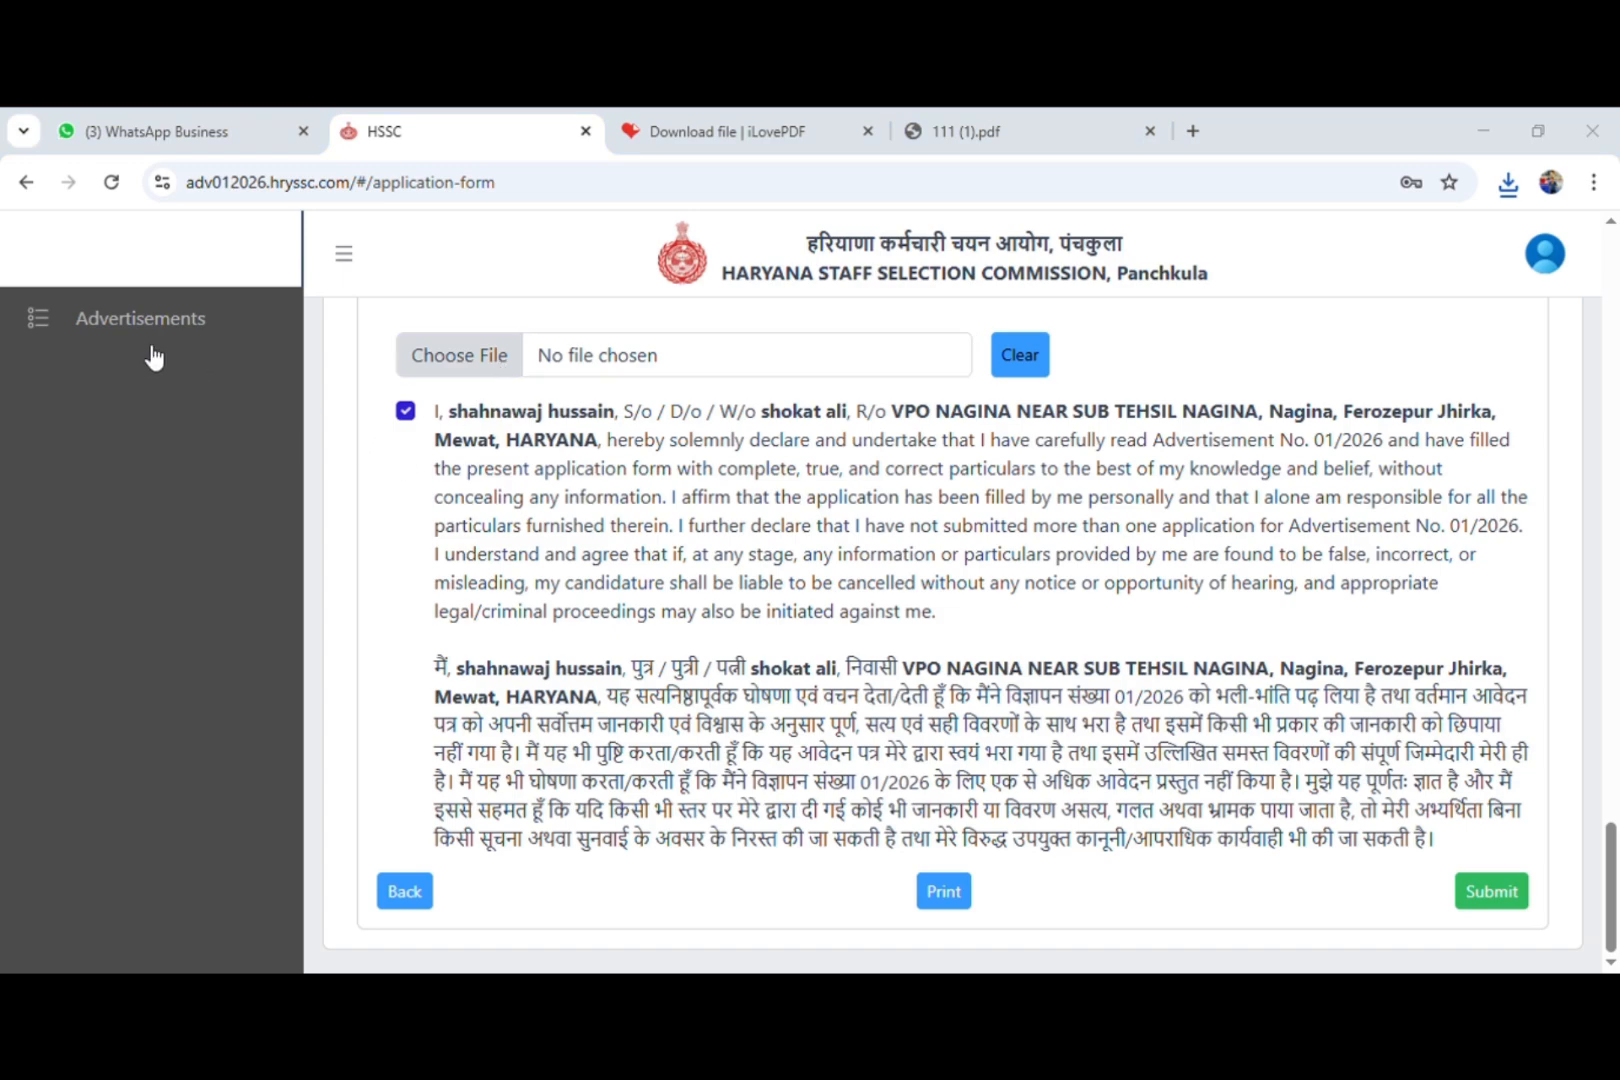
Attach the signed copy 111 (1).pdf, submit, and check that all eight stages show Complete
{"action": "double_click", "coordinate": [286, 333]}
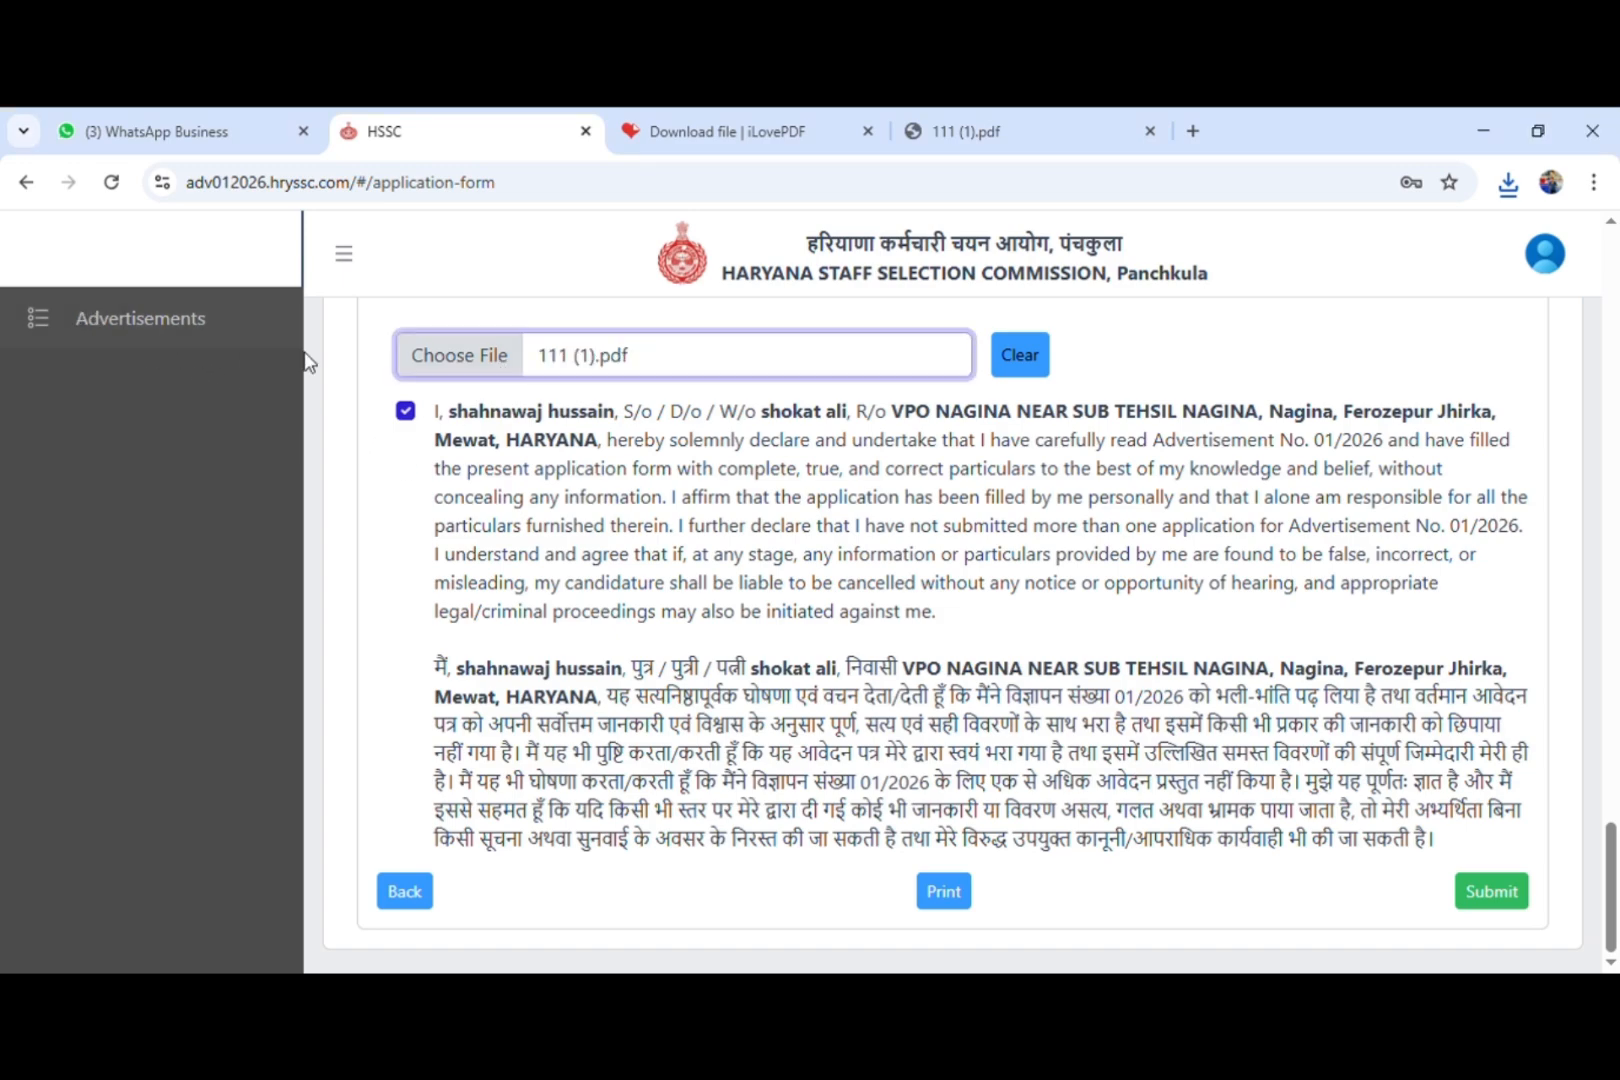
{"action": "left_click", "coordinate": [1492, 891]}
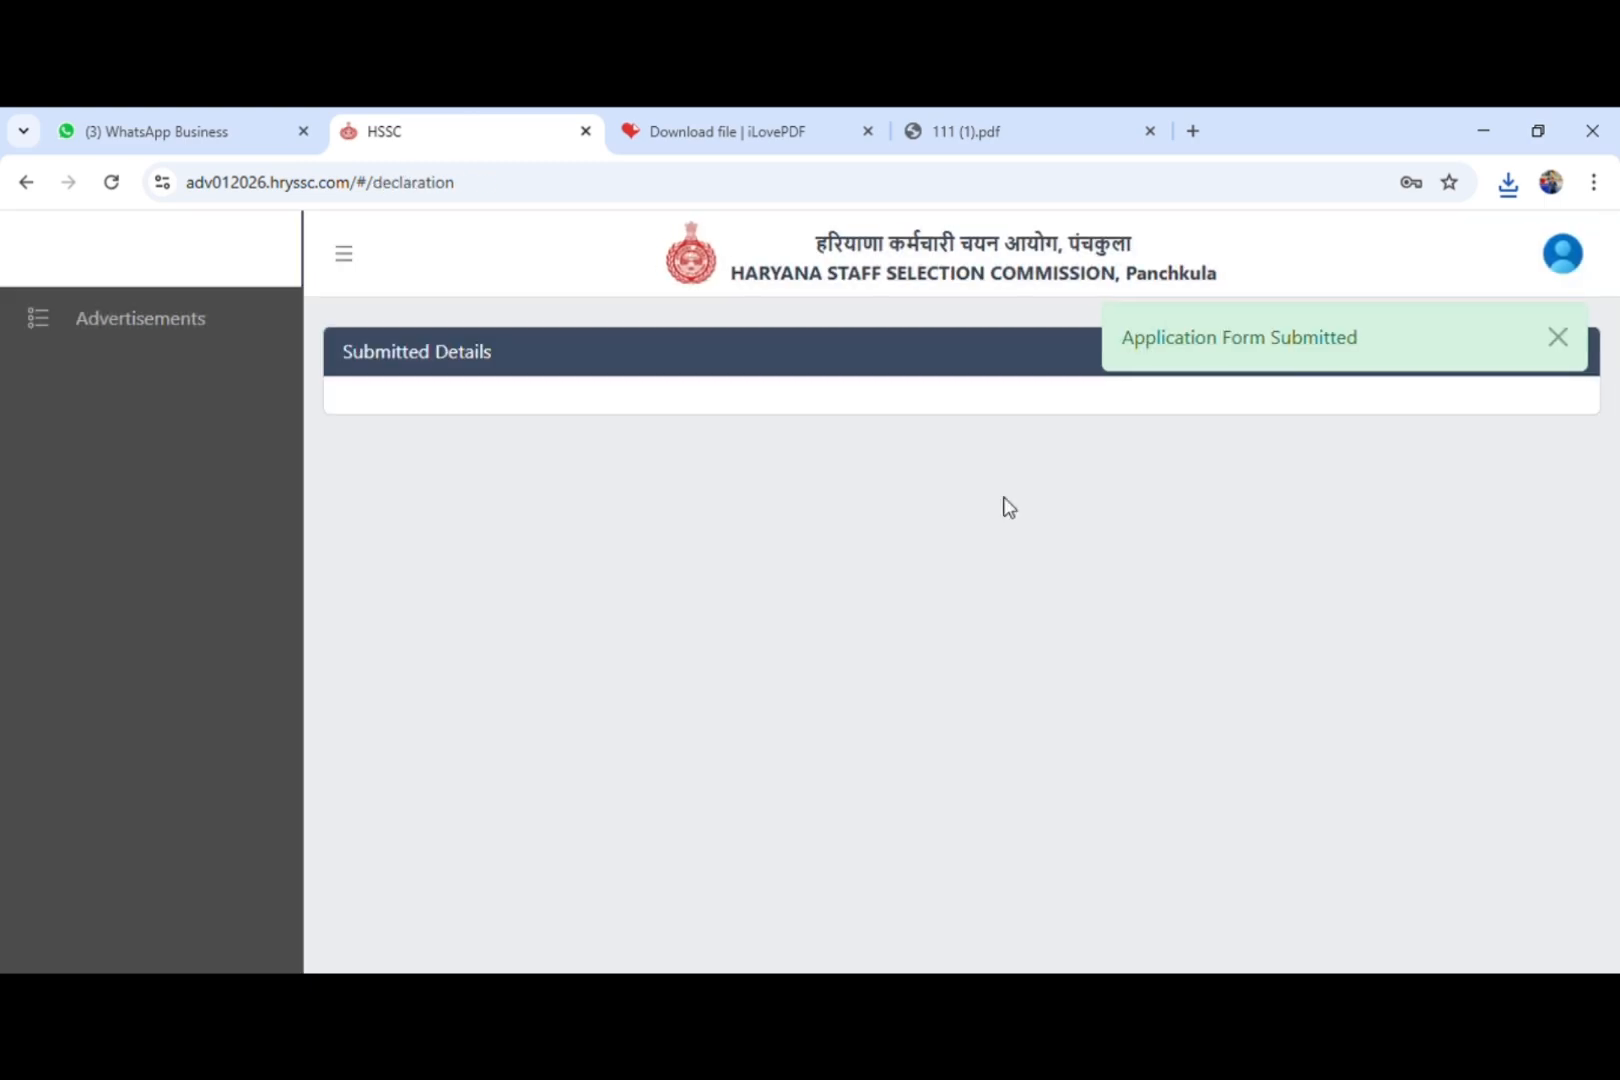
{"action": "left_click", "coordinate": [1226, 552]}
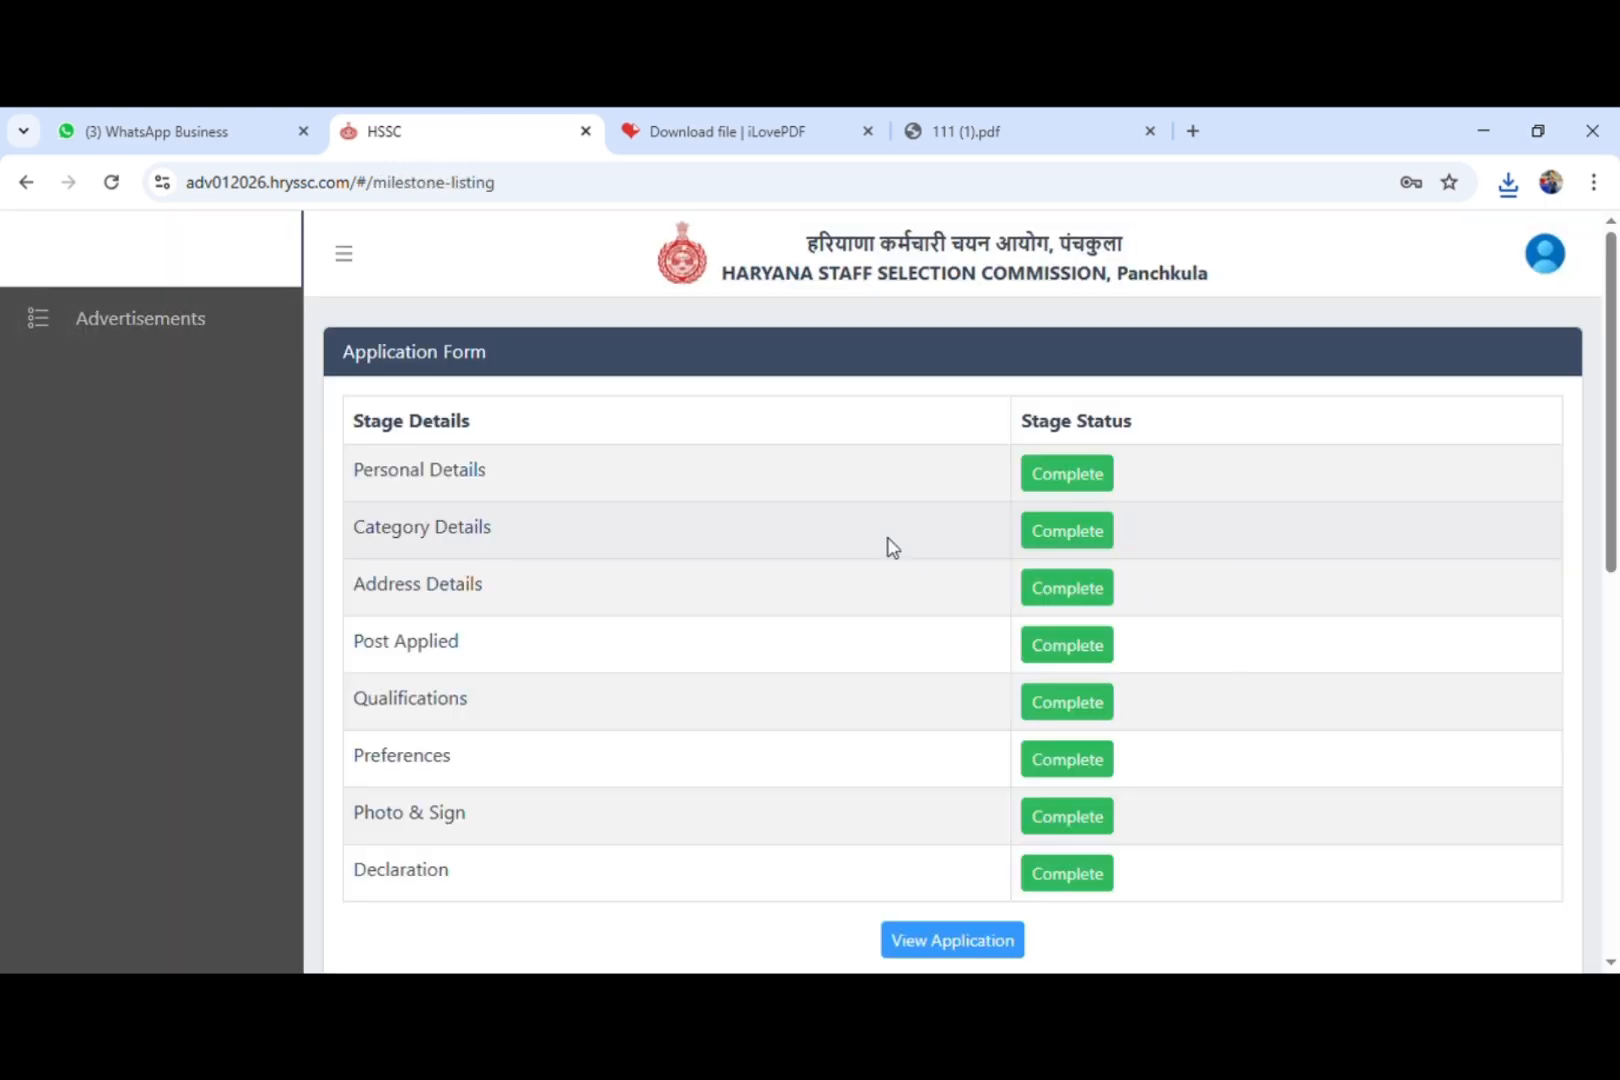
{"action": "scroll", "coordinate": [900, 570], "scroll_direction": "down", "scroll_amount": 6}
{"action": "scroll", "coordinate": [937, 618], "scroll_direction": "up", "scroll_amount": 2}
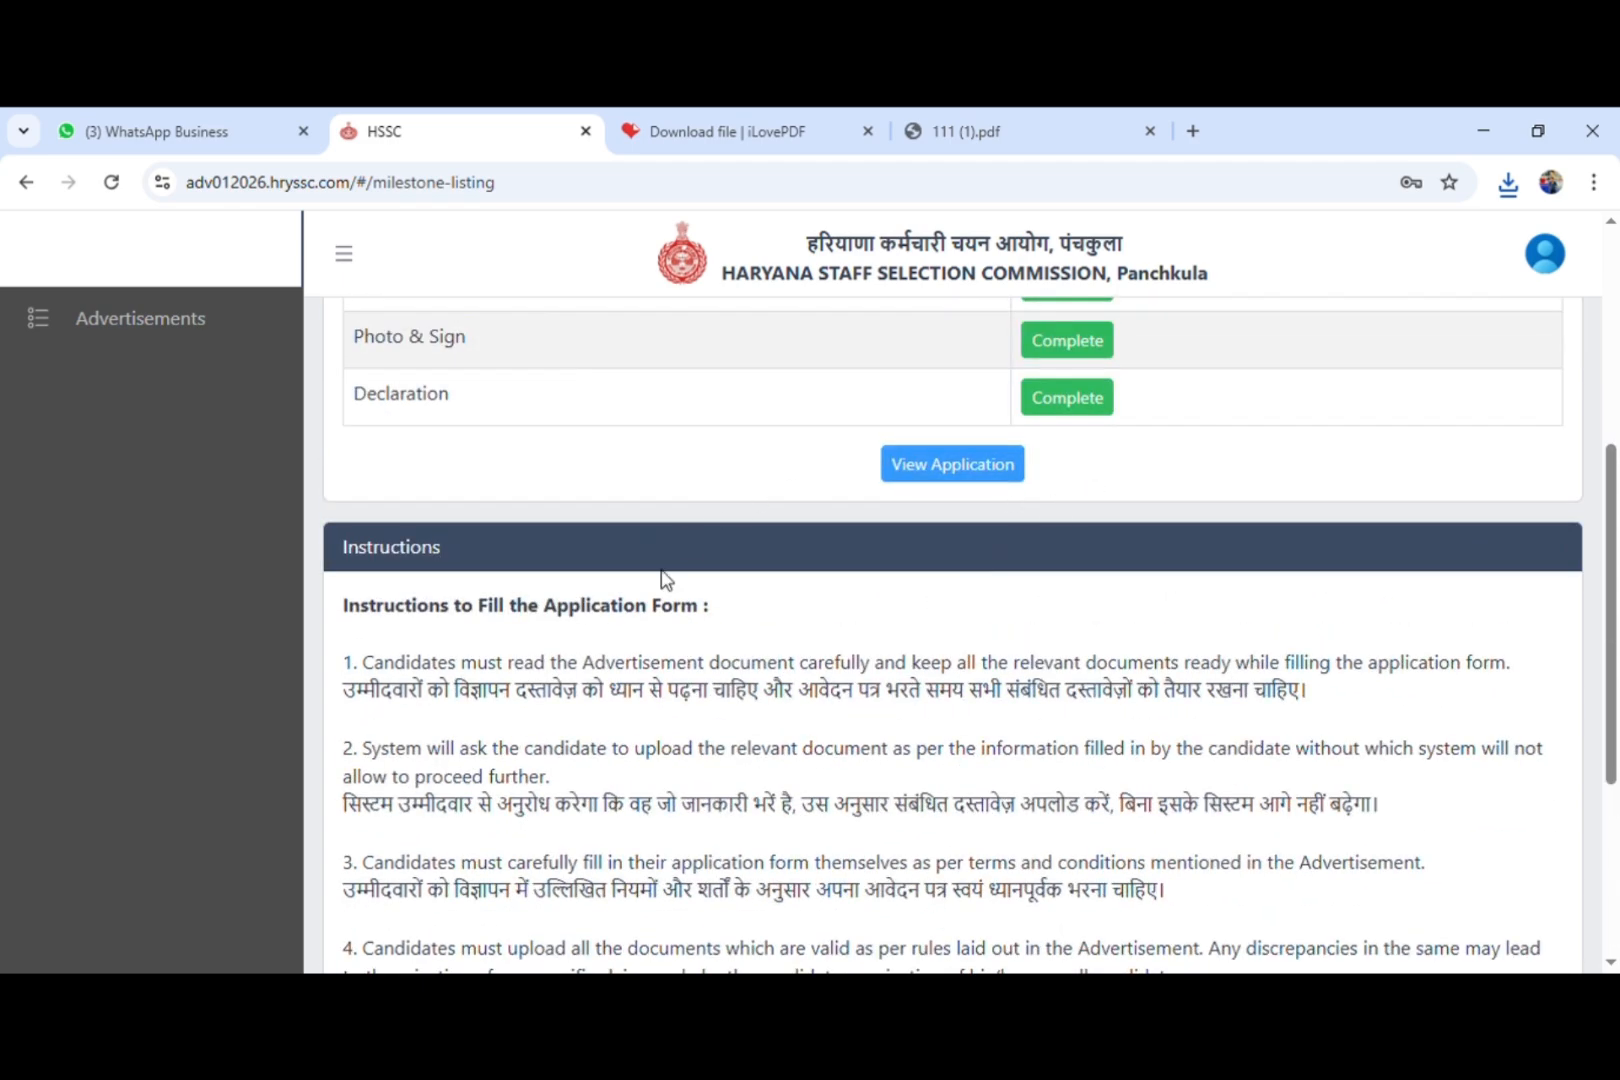